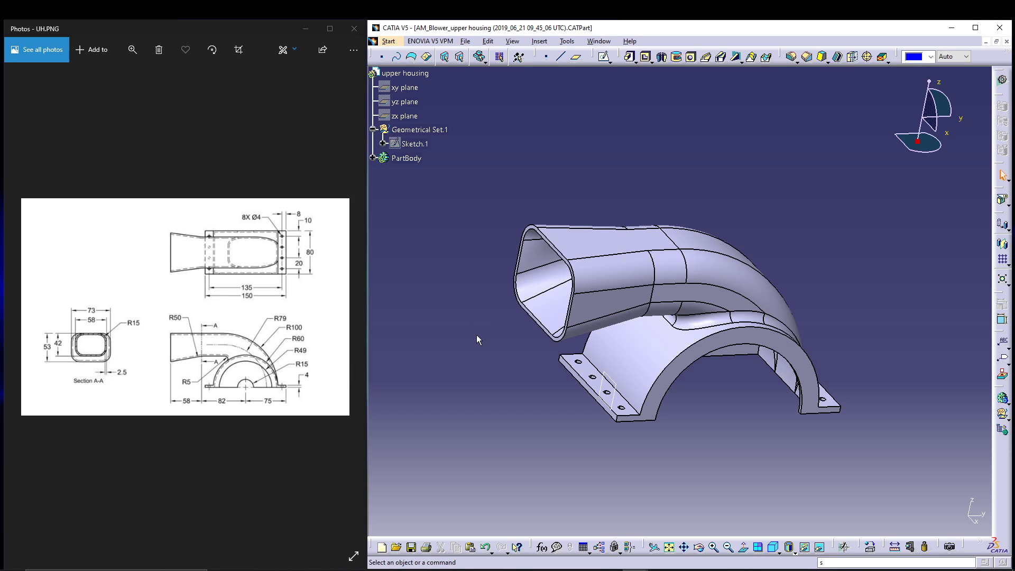
Close the open upper housing part and create a new Part Design part named UH
middle_drag(515, 376, 485, 390)
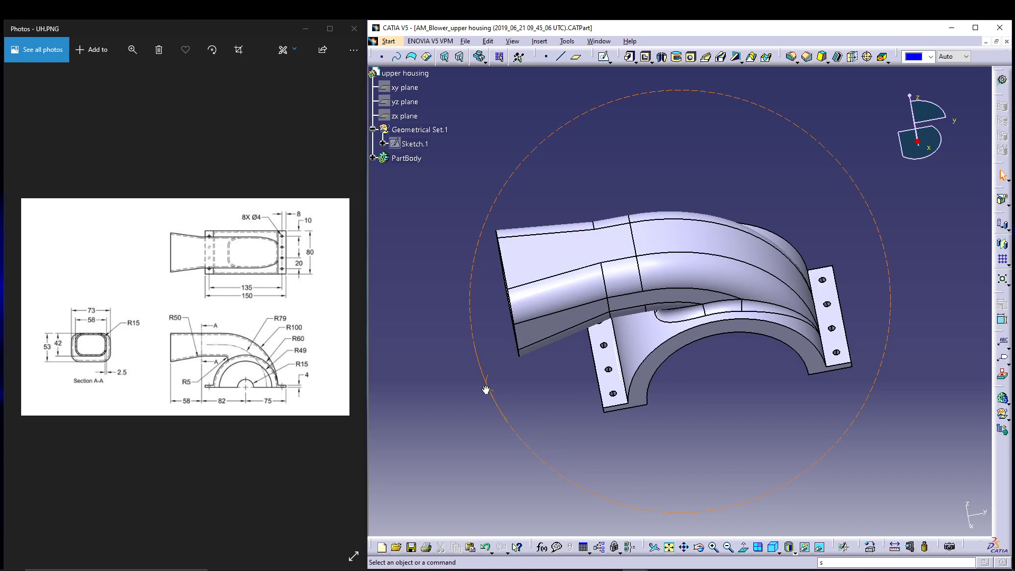
click(1007, 42)
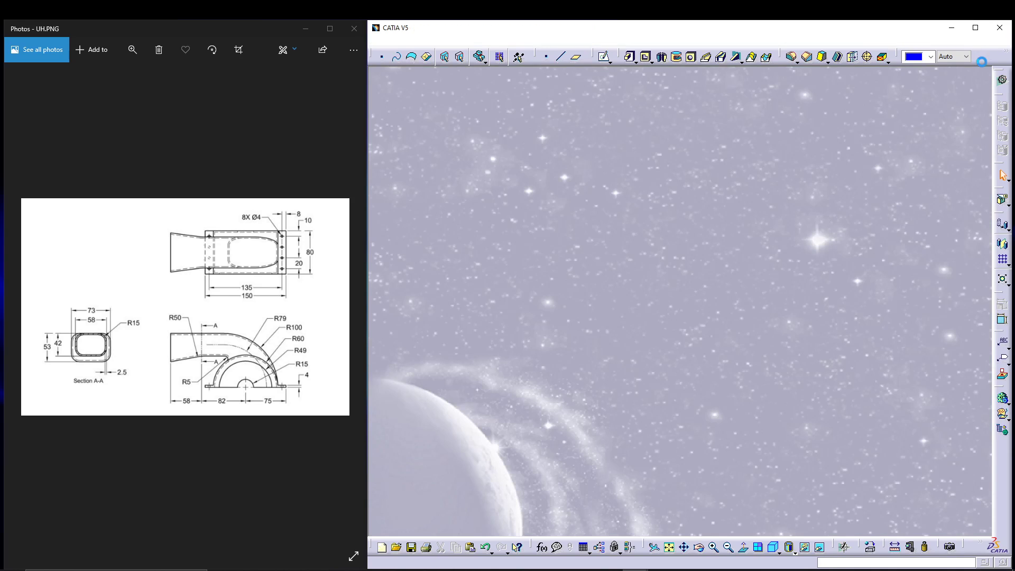
click(378, 41)
mouse_move(494, 84)
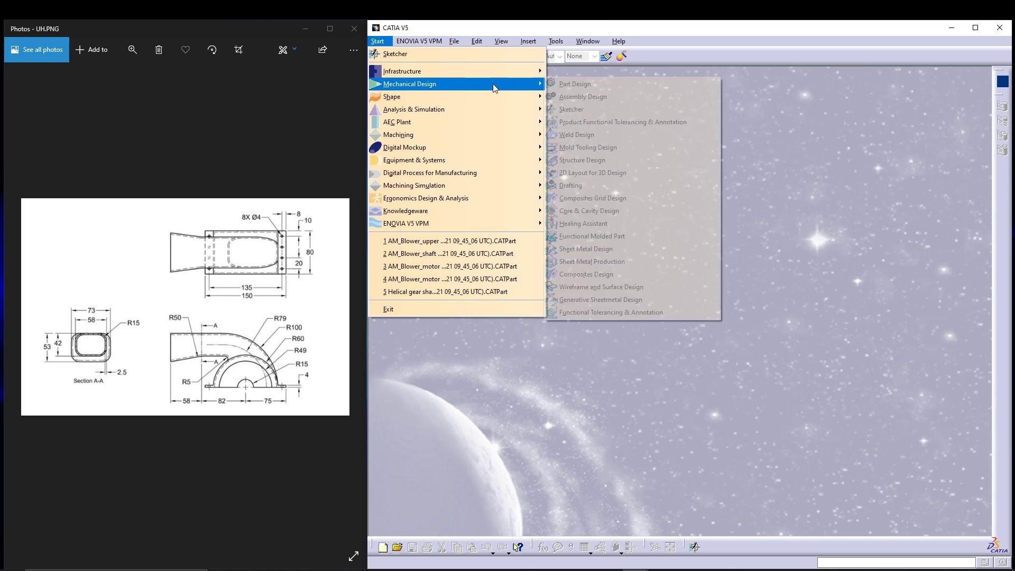
click(578, 83)
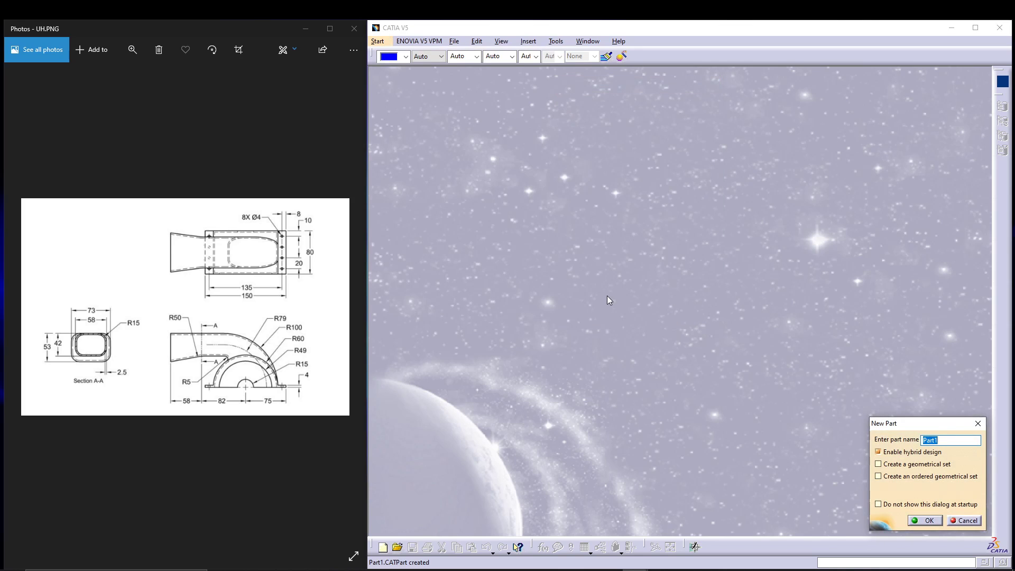
text(UH)
key(Return)
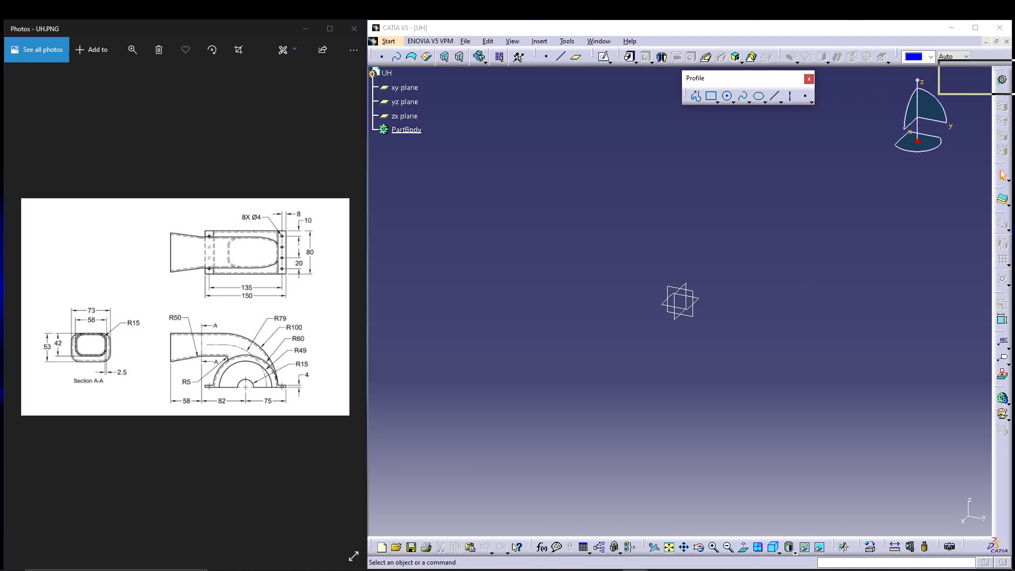
click(809, 79)
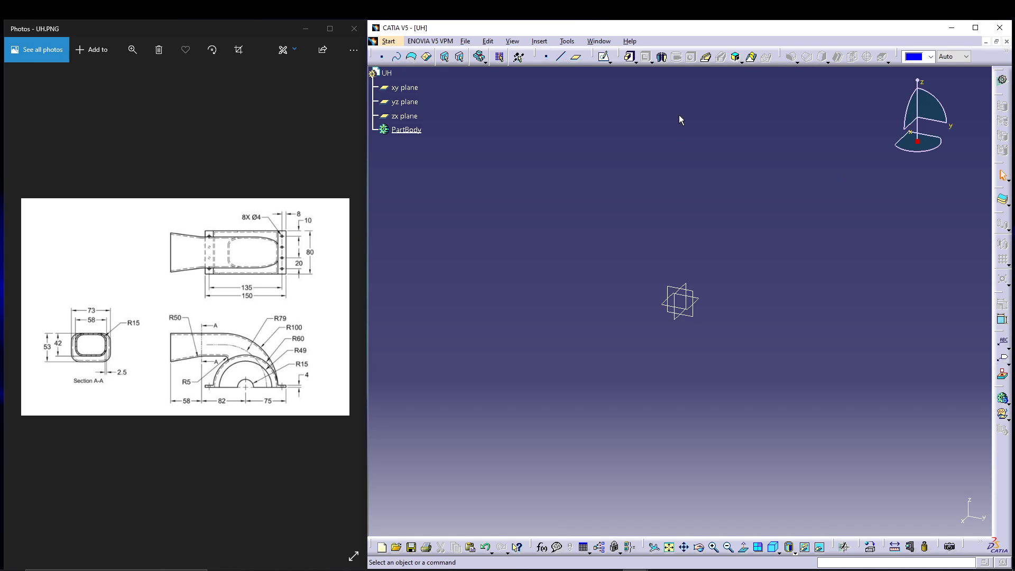
Start a sketch on the zx plane and draw a circle of about 41 mm radius centred on the origin
click(408, 116)
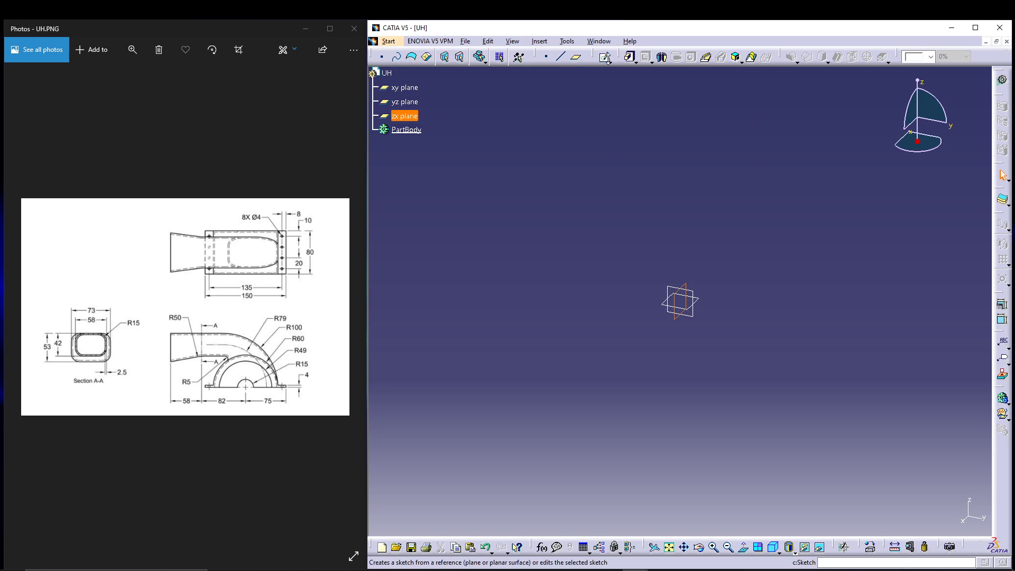
click(603, 56)
middle_drag(770, 283, 694, 281)
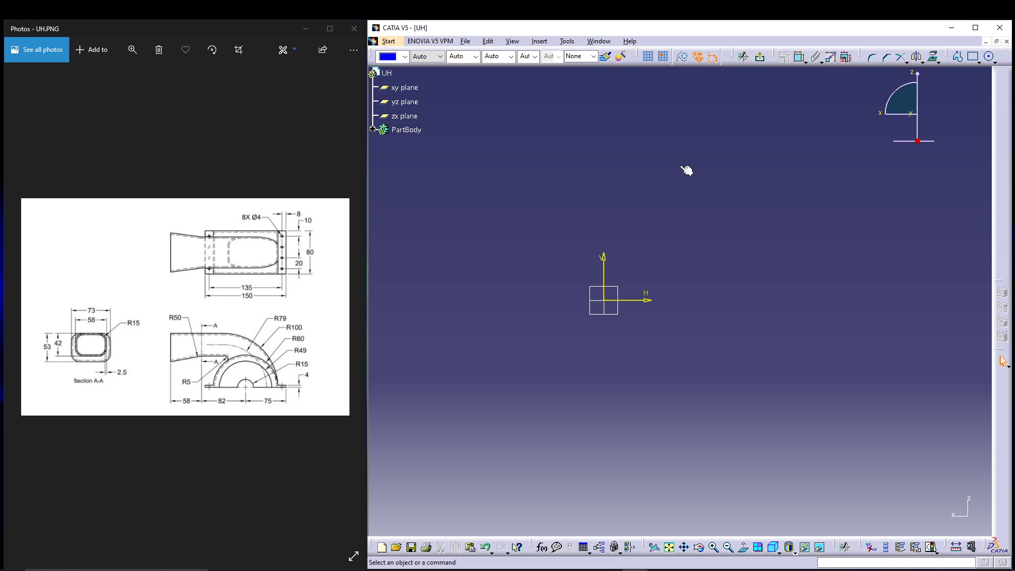
click(988, 60)
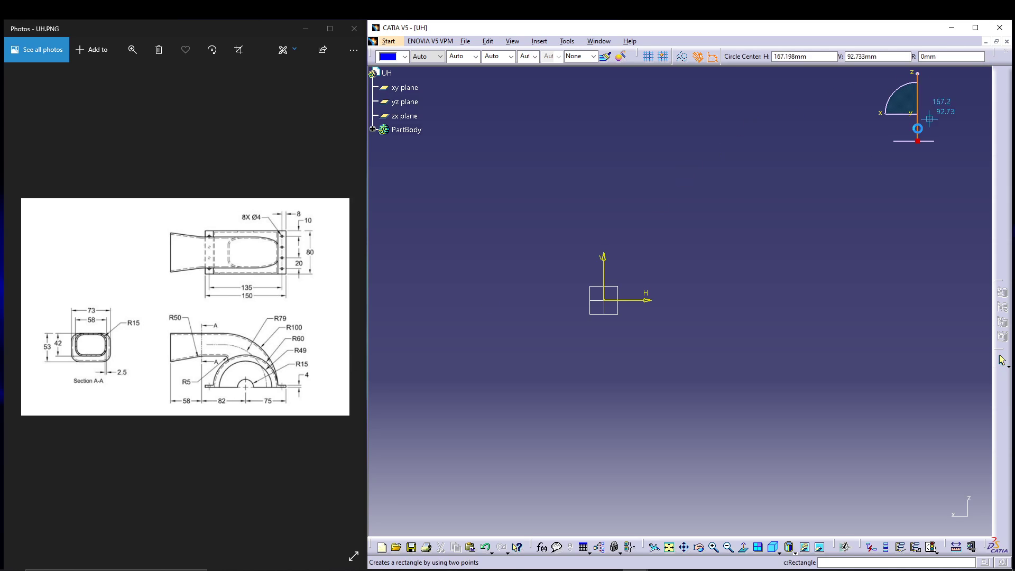
click(604, 301)
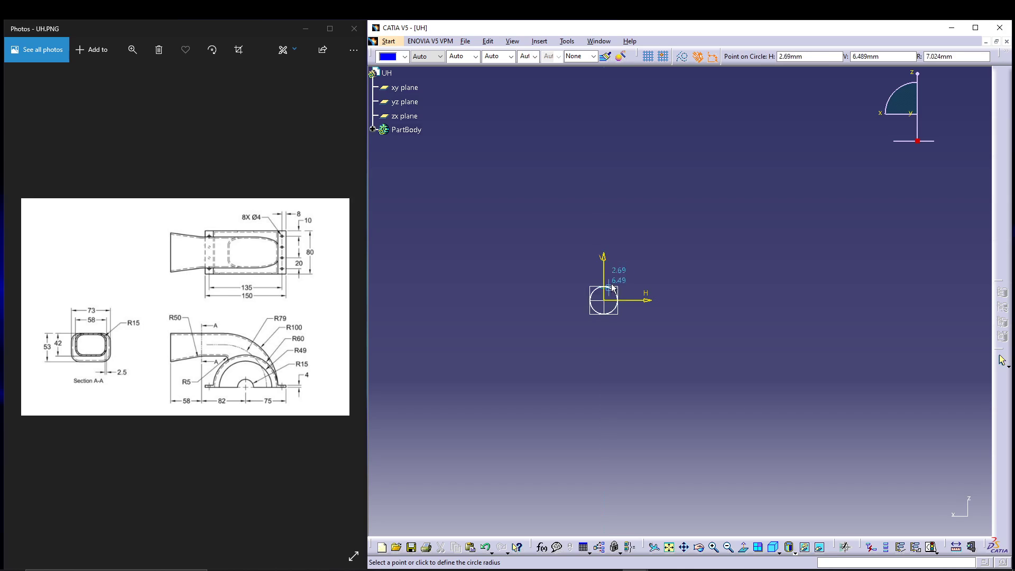
click(660, 244)
Add a radius constraint to the circle and set it to 60 mm
click(793, 60)
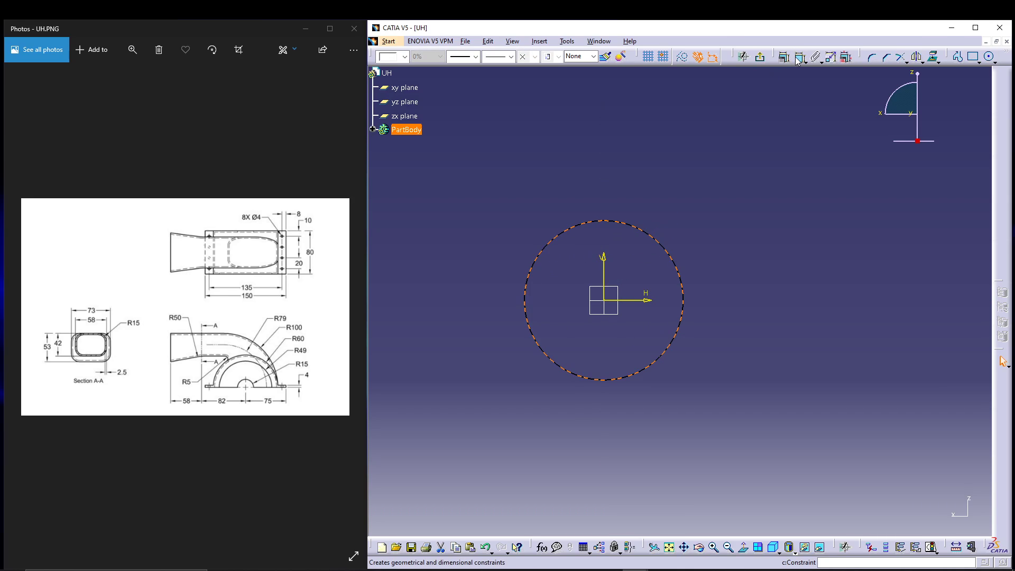
click(664, 206)
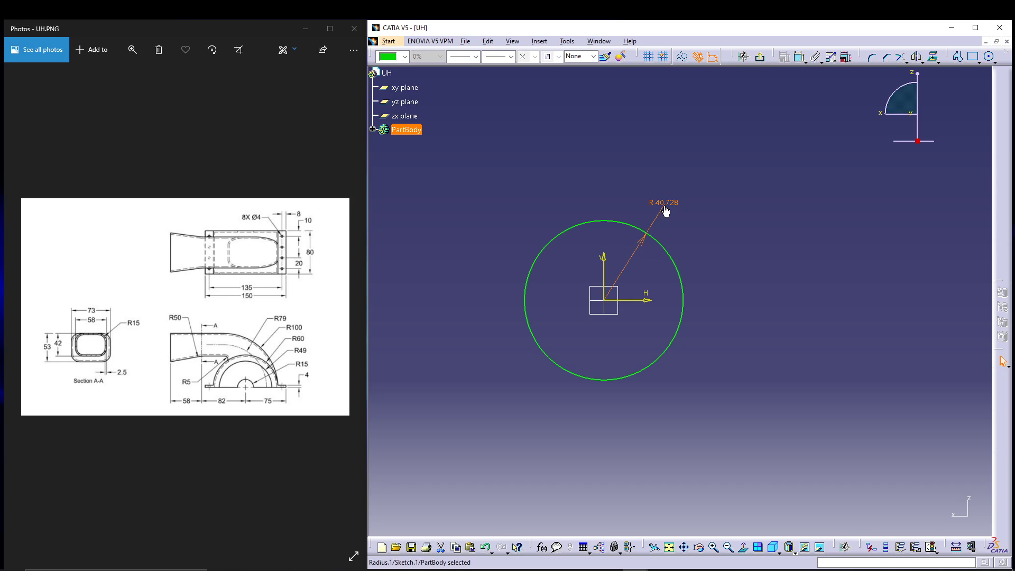
double_click(665, 208)
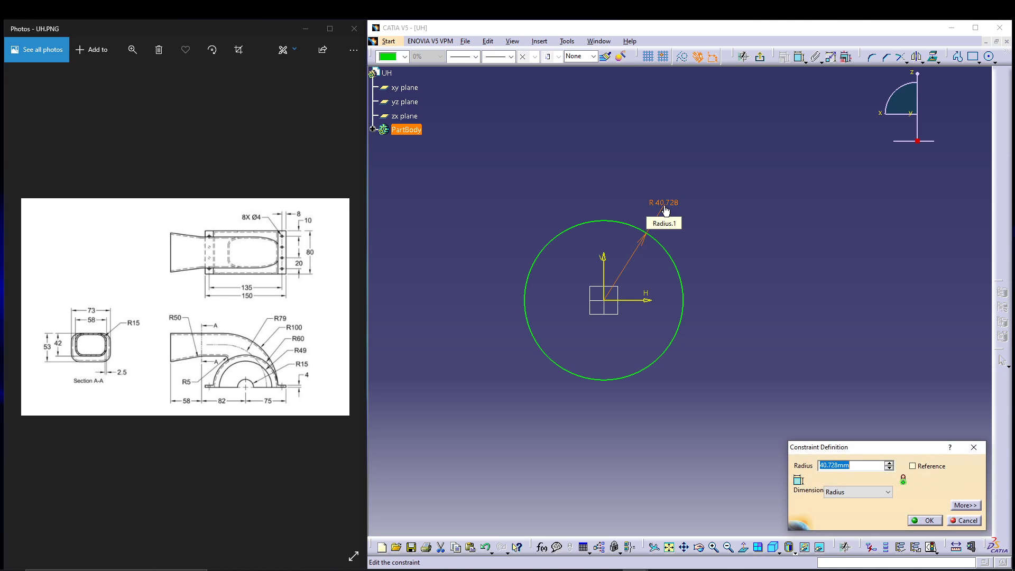
text(60)
key(Return)
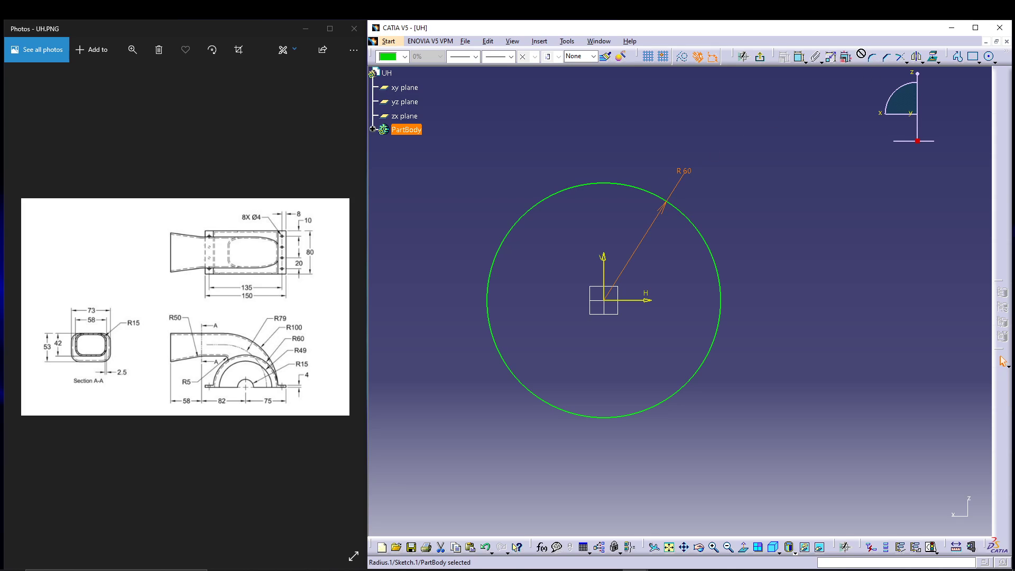
Draw a horizontal line across the circle's full diameter through the origin
drag(956, 52, 731, 86)
click(819, 93)
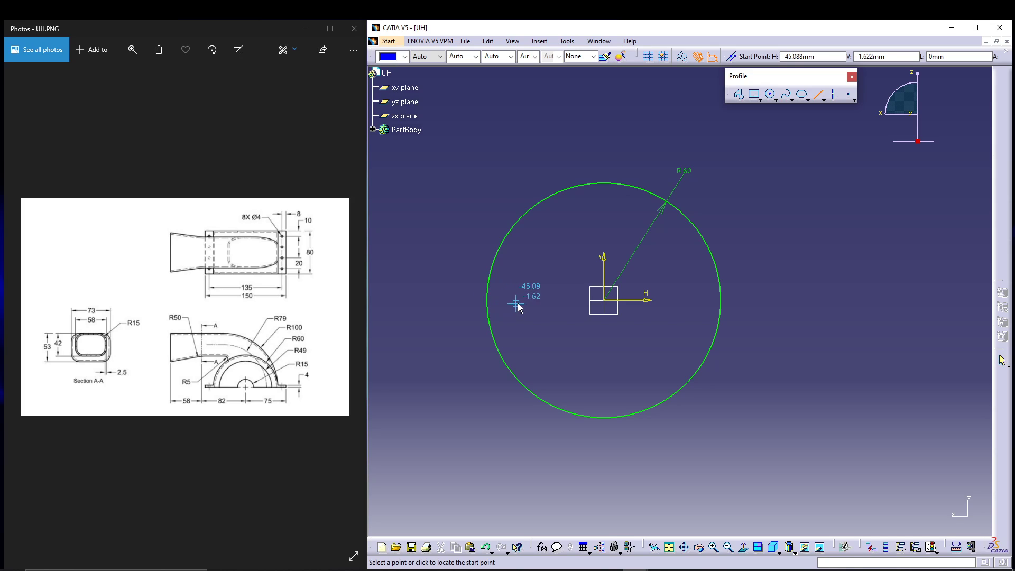
click(487, 300)
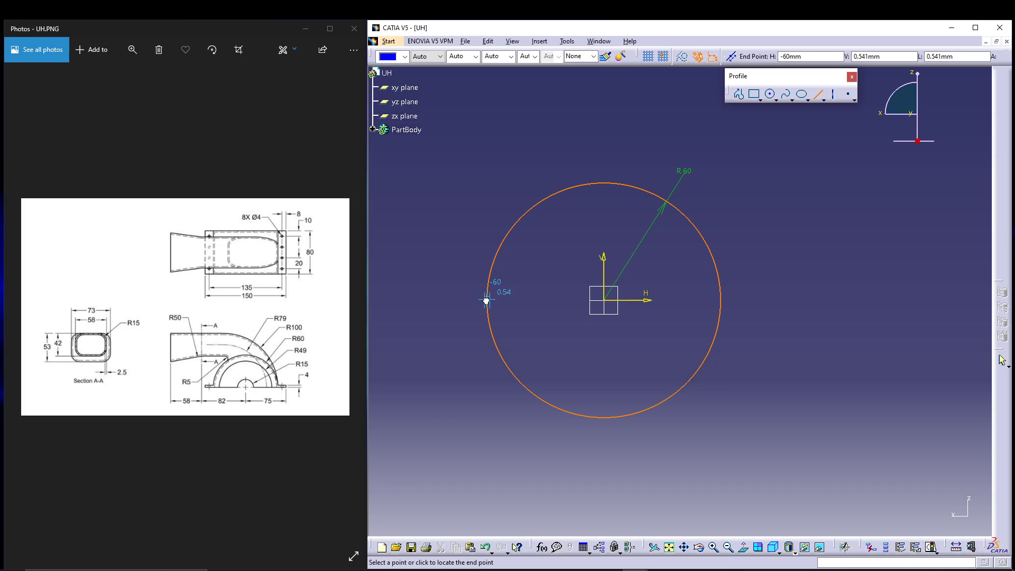
click(728, 302)
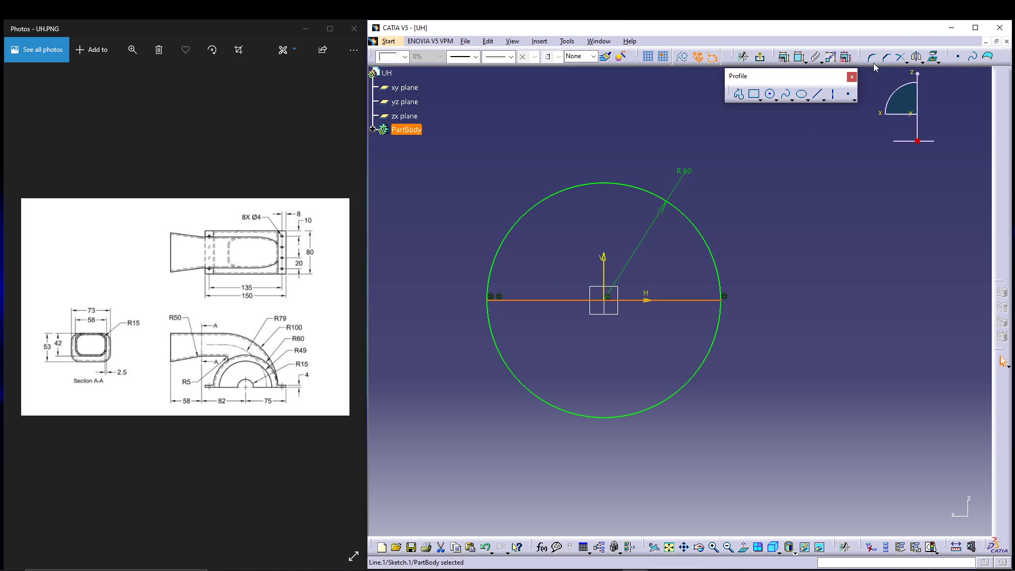
Trim away the circle's lower half to leave a closed semicircle, and exit the sketch
click(905, 61)
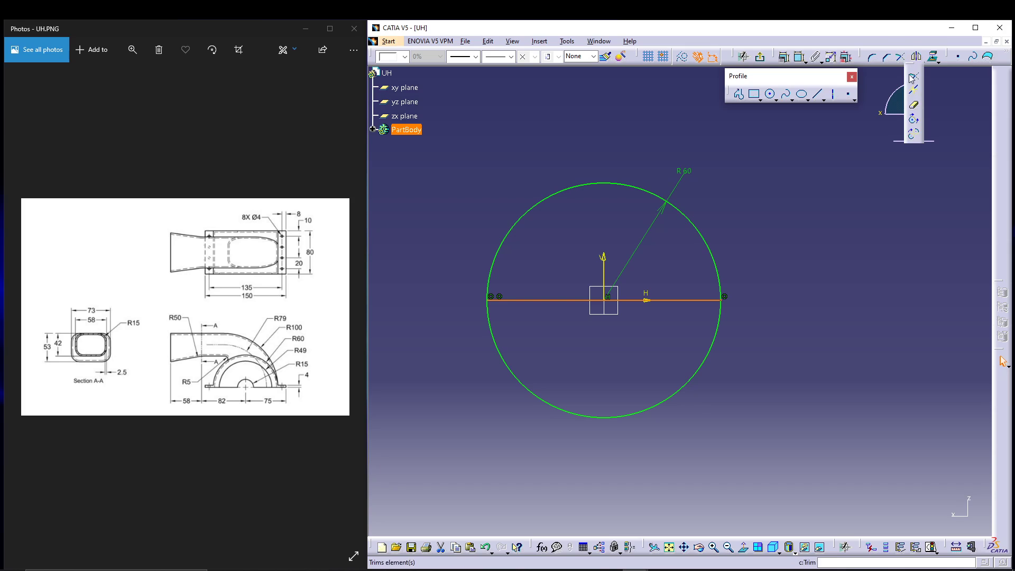
click(914, 108)
click(711, 346)
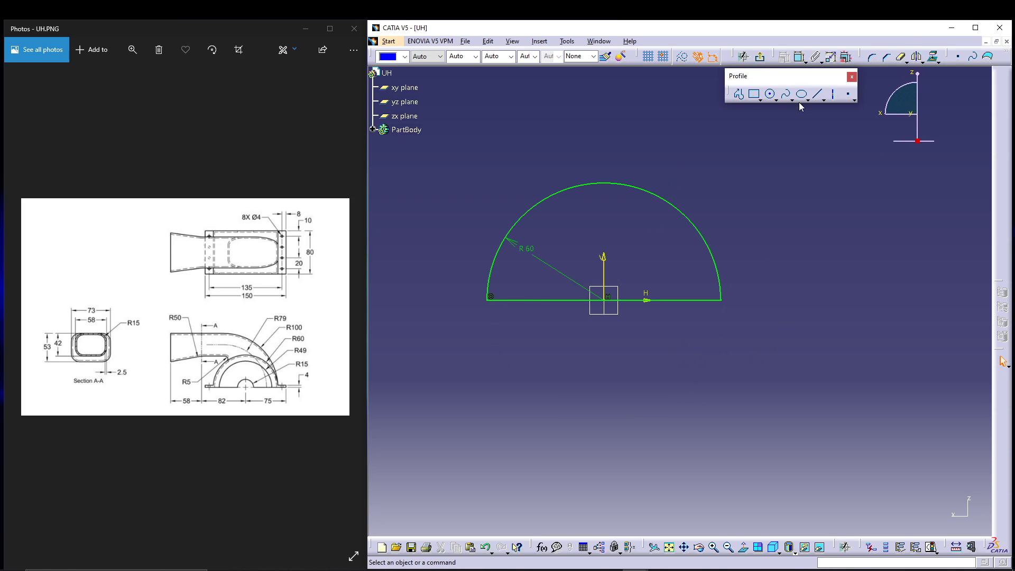
click(762, 59)
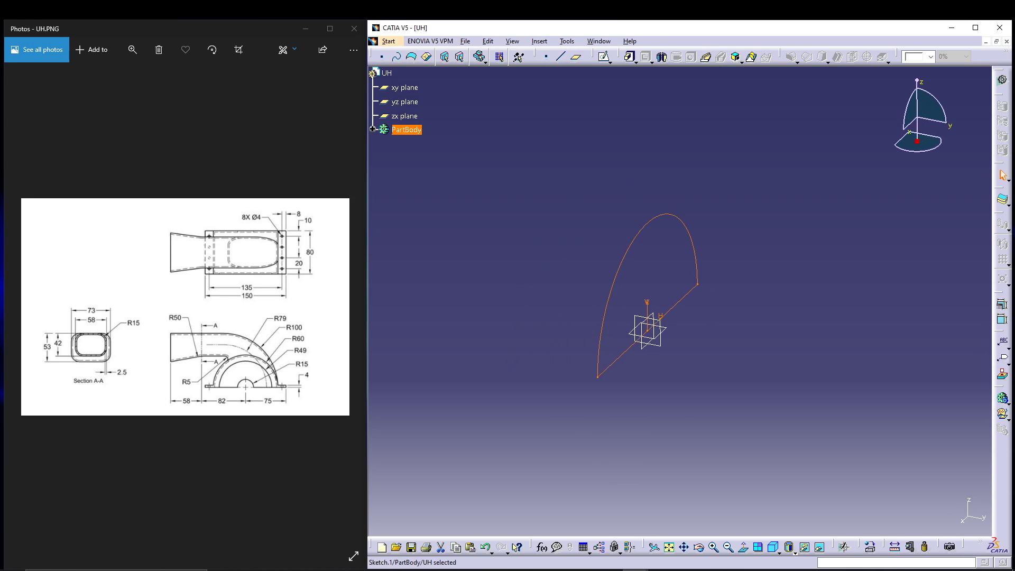
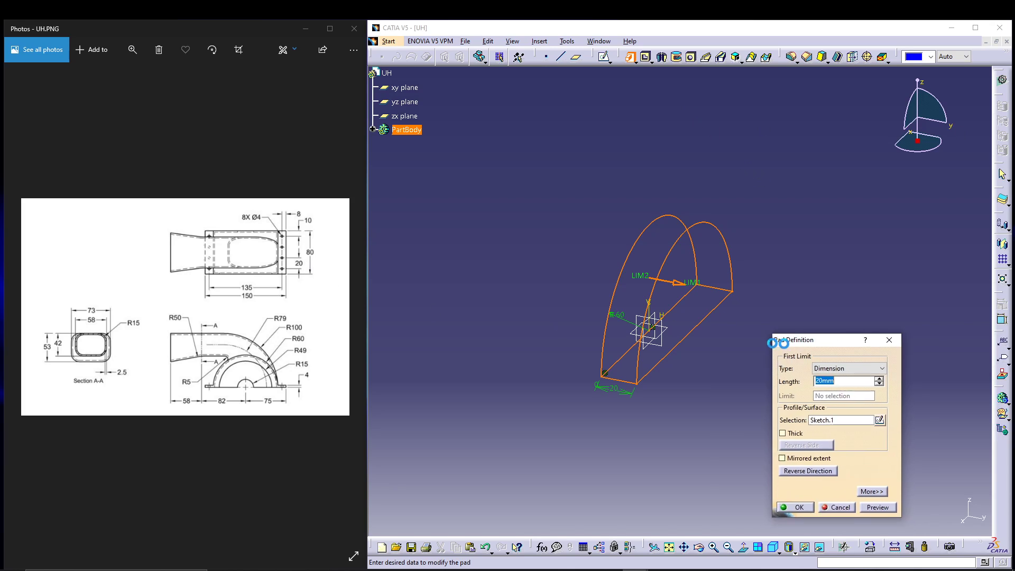
Pad the semicircle sketch with a 40 mm length and mirrored extent
text(4)
key(Return)
click(810, 378)
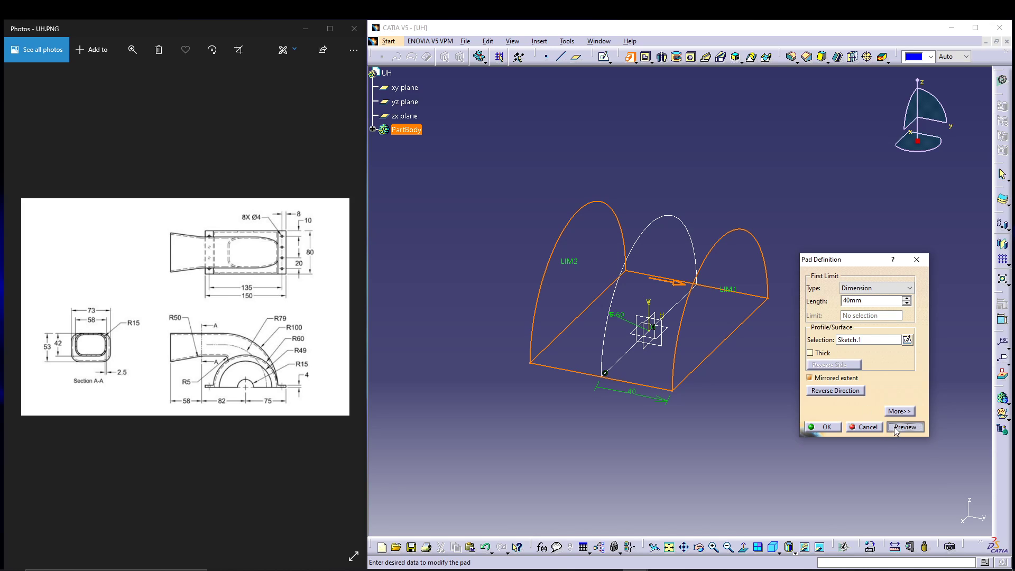
click(820, 428)
middle_drag(787, 412, 751, 403)
click(630, 417)
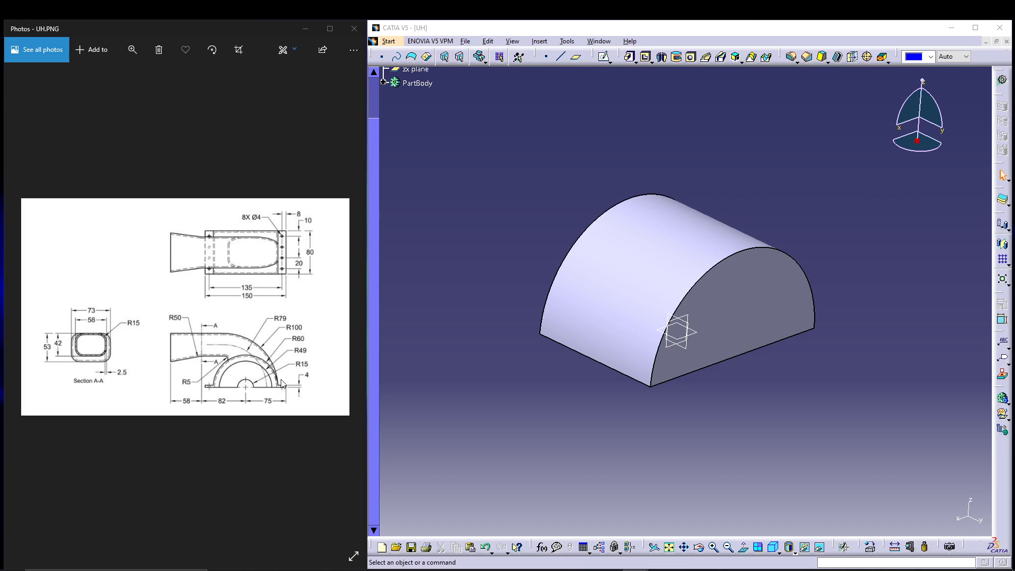
click(773, 300)
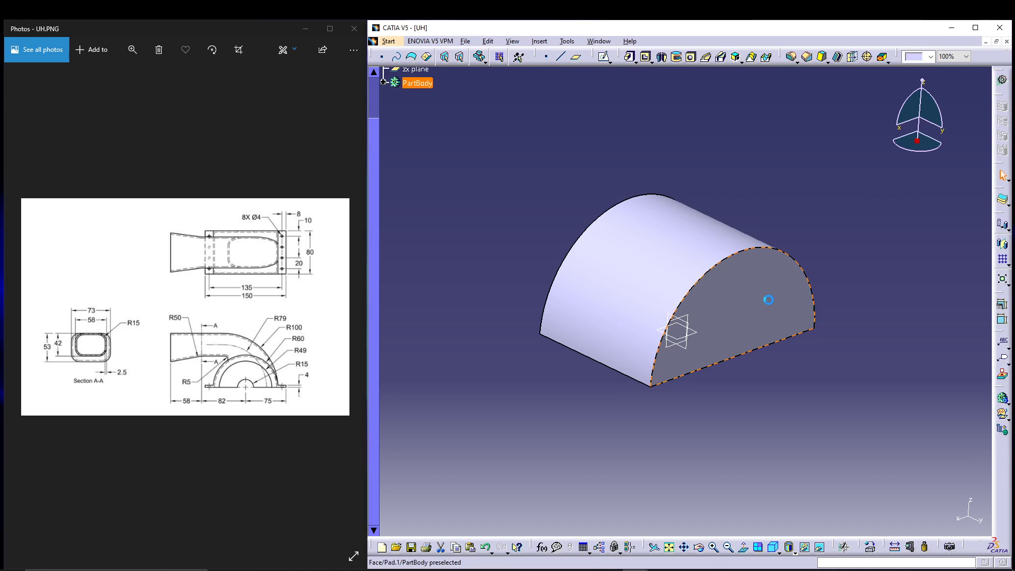
click(603, 57)
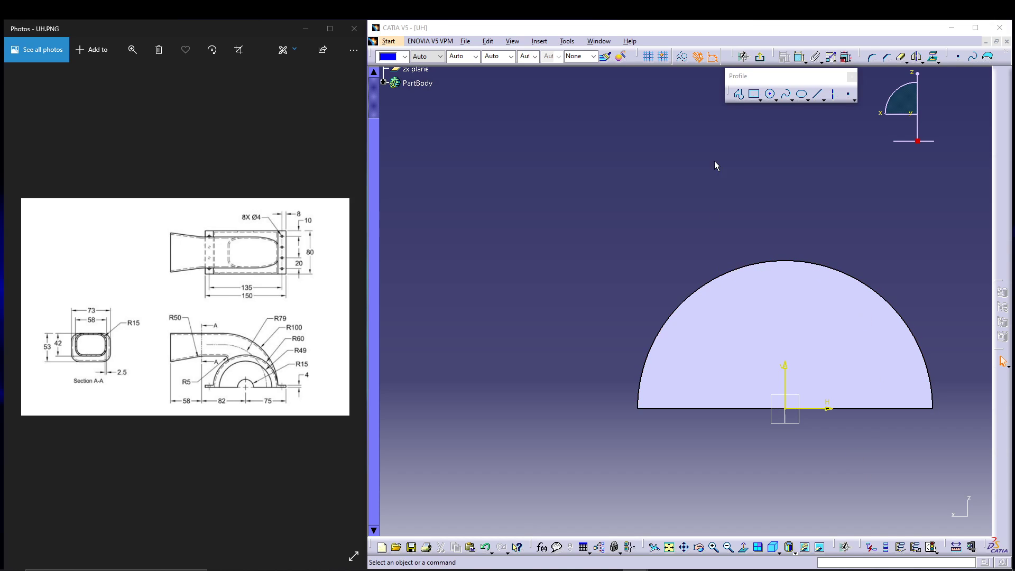
click(760, 57)
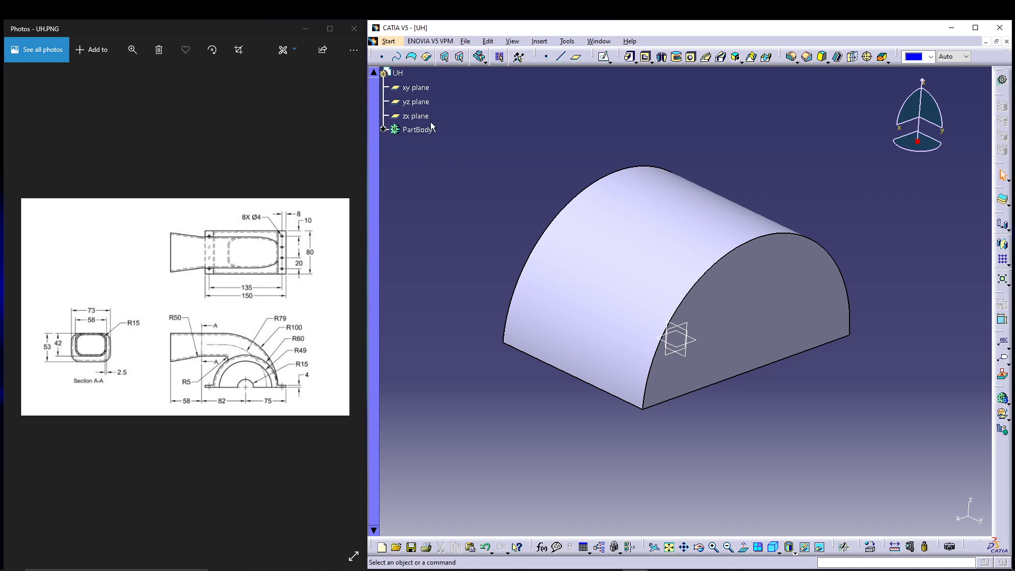
Start a sketch on the zx plane and project the pad's semicircular edge into it as a construction element
click(416, 116)
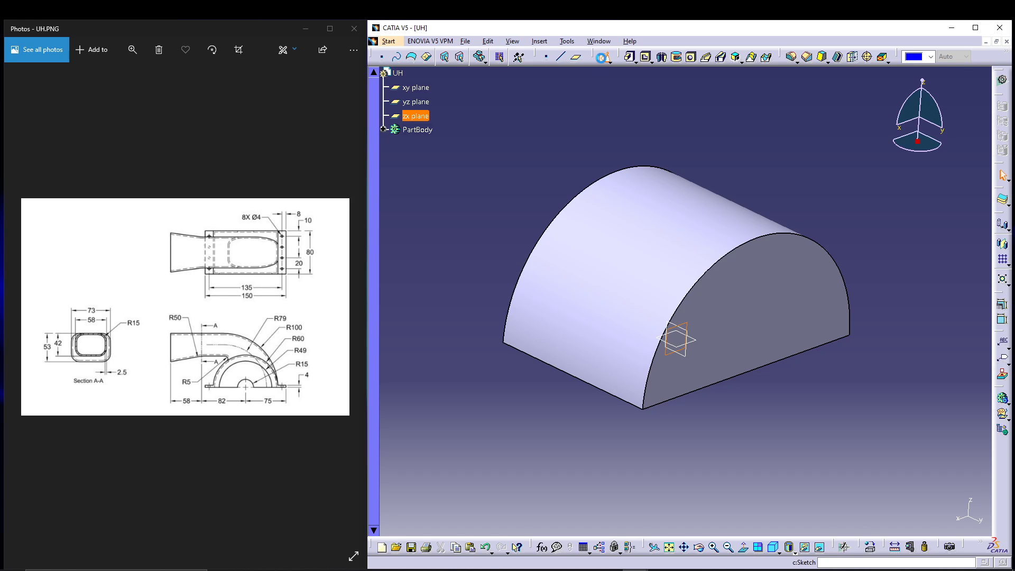
click(603, 58)
mouse_move(793, 190)
middle_down()
mouse_move(734, 236)
mouse_move(737, 250)
middle_up()
click(722, 302)
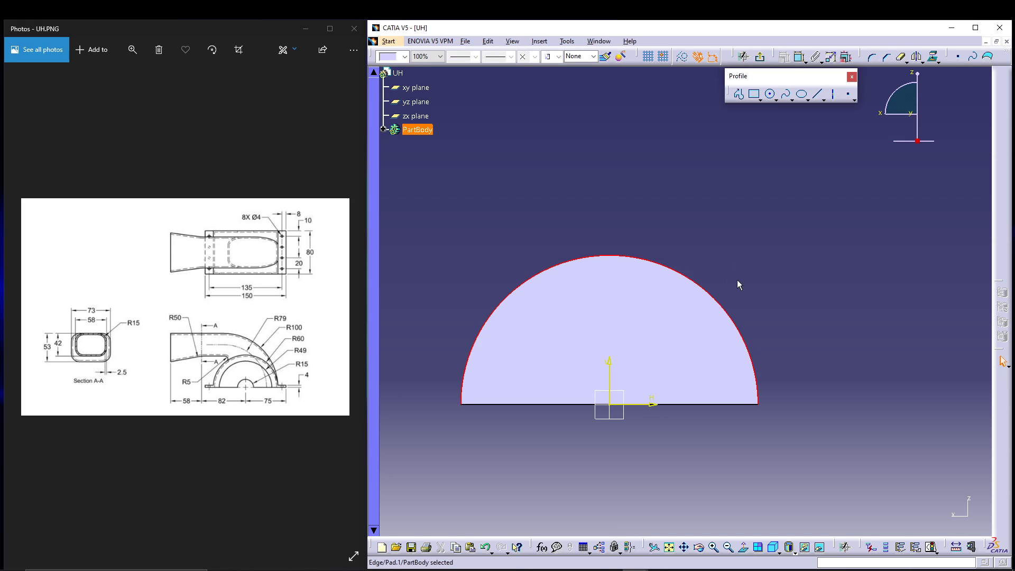
click(933, 58)
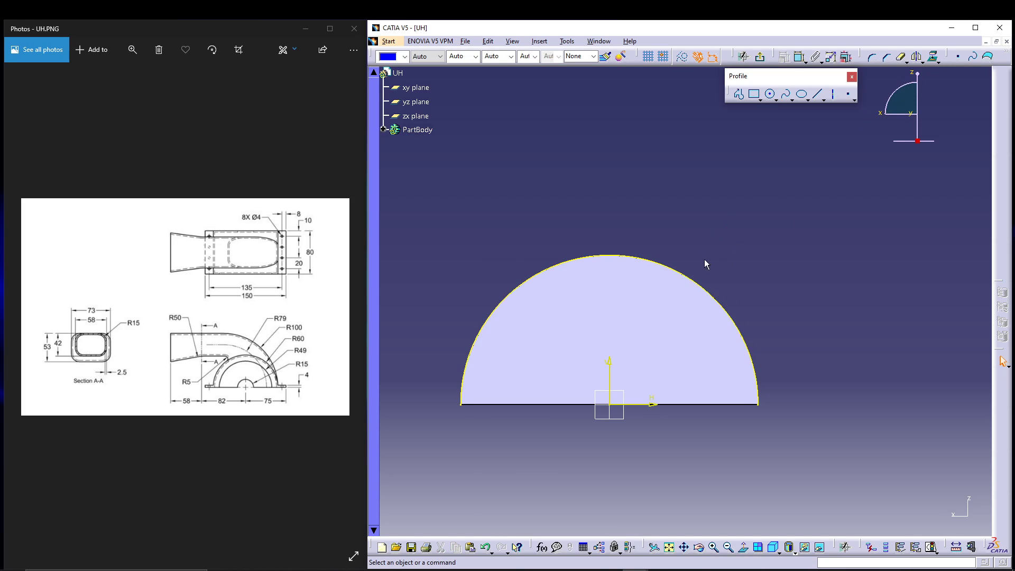
click(654, 165)
mouse_move(727, 268)
middle_down()
mouse_move(779, 267)
mouse_move(769, 223)
middle_up()
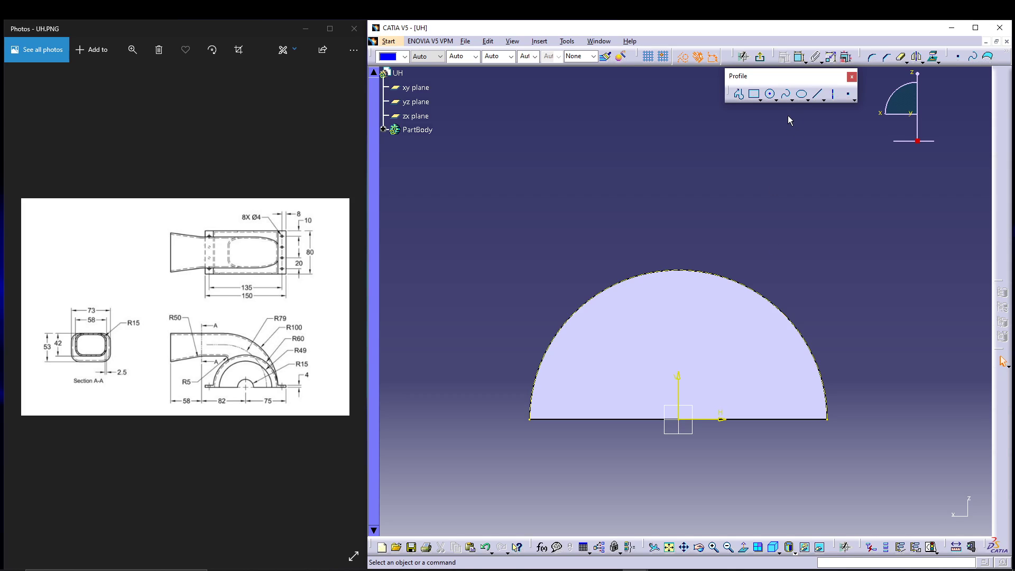
Draw a profile above the semicircle: a horizontal line about 97 mm above the base, continuing into an arc that ends at base level
click(775, 99)
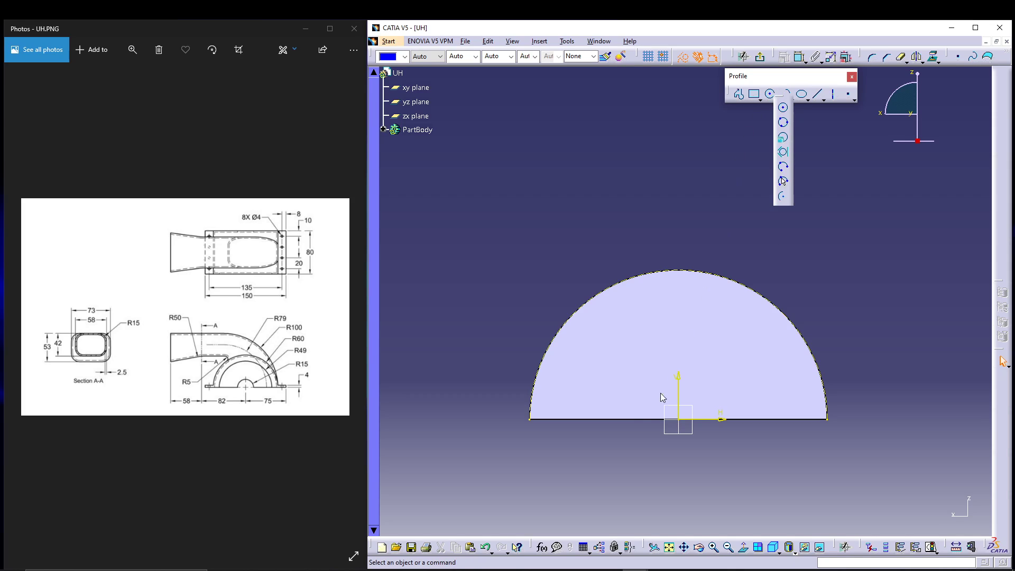
click(783, 108)
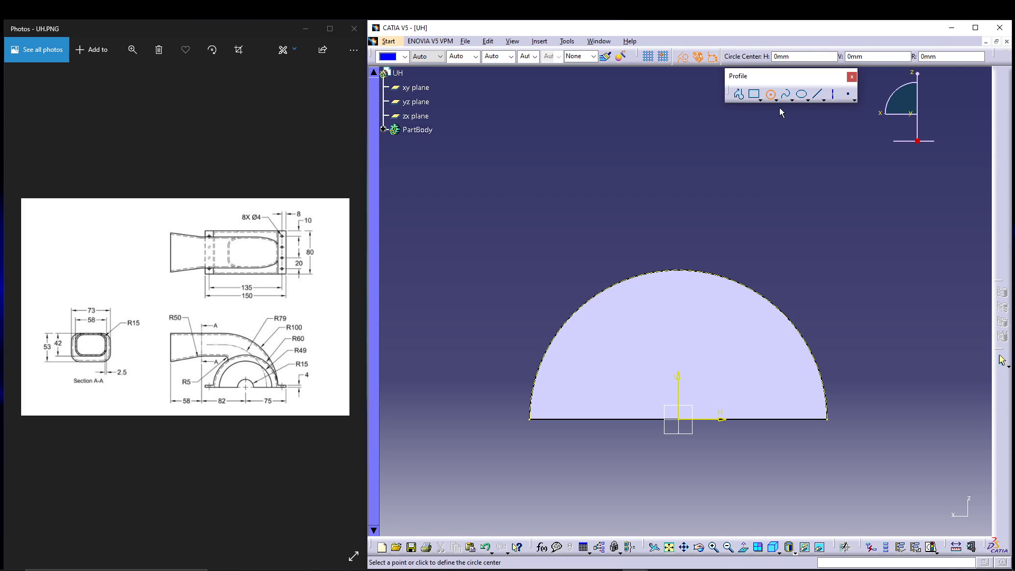
click(739, 94)
click(461, 178)
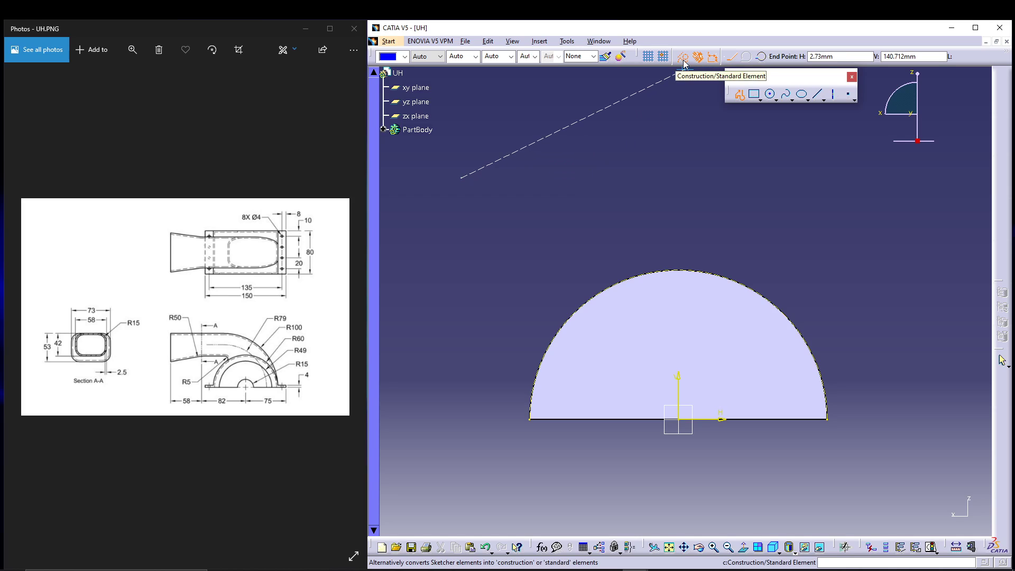
click(569, 178)
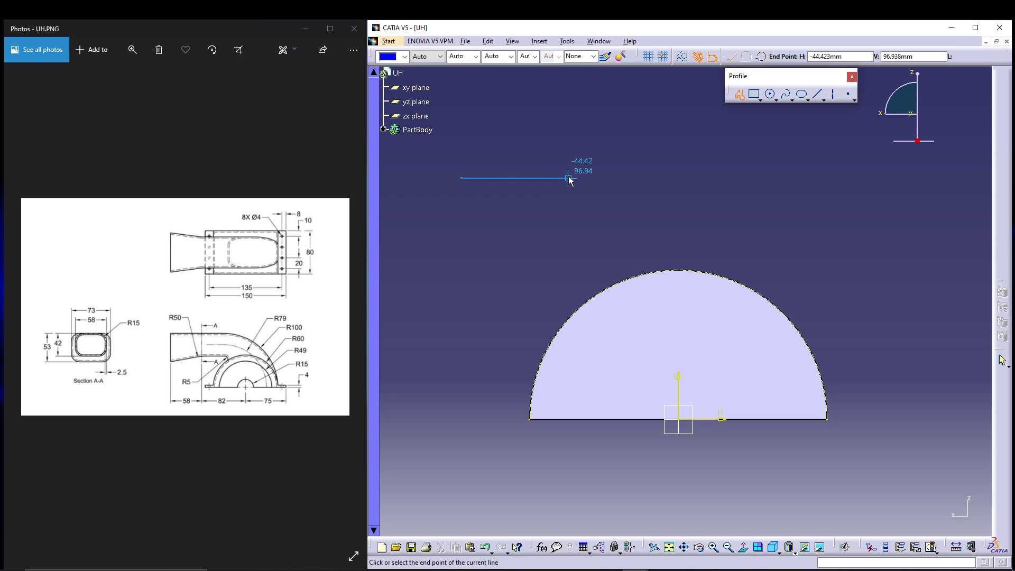
click(759, 57)
click(790, 231)
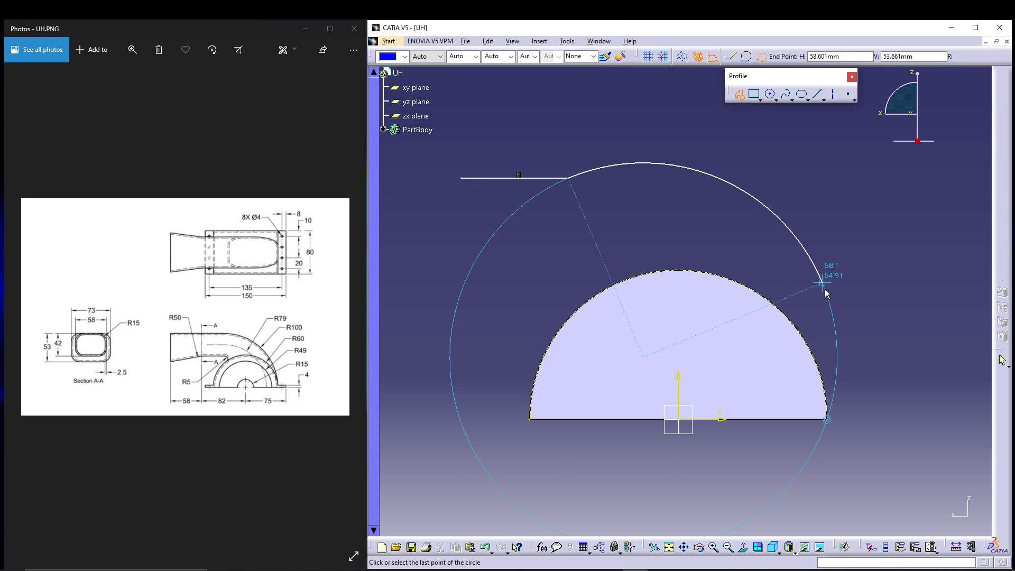
click(881, 419)
key(Escape)
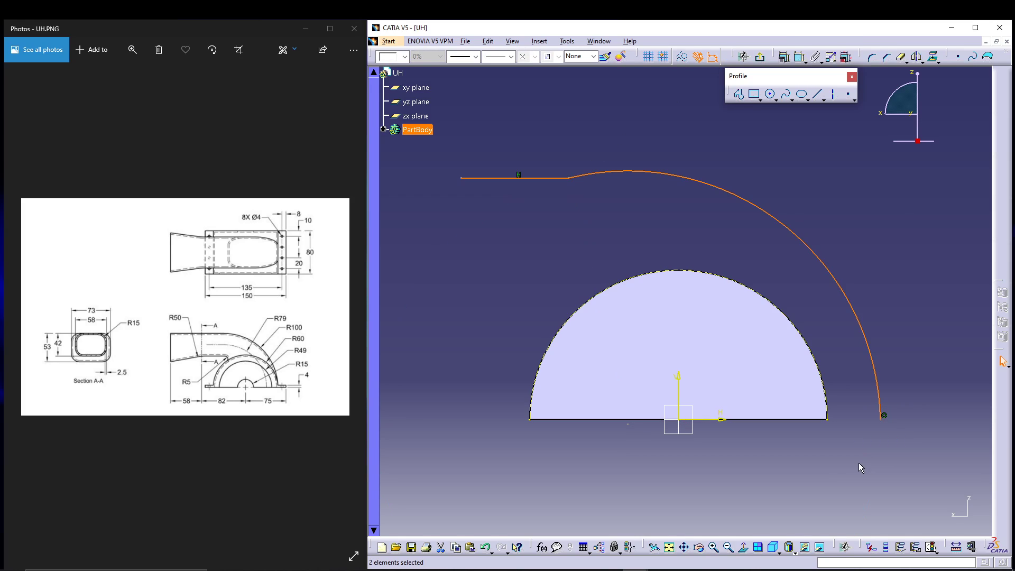
Apply a tangency constraint between the horizontal line and the arc
click(552, 241)
click(536, 178)
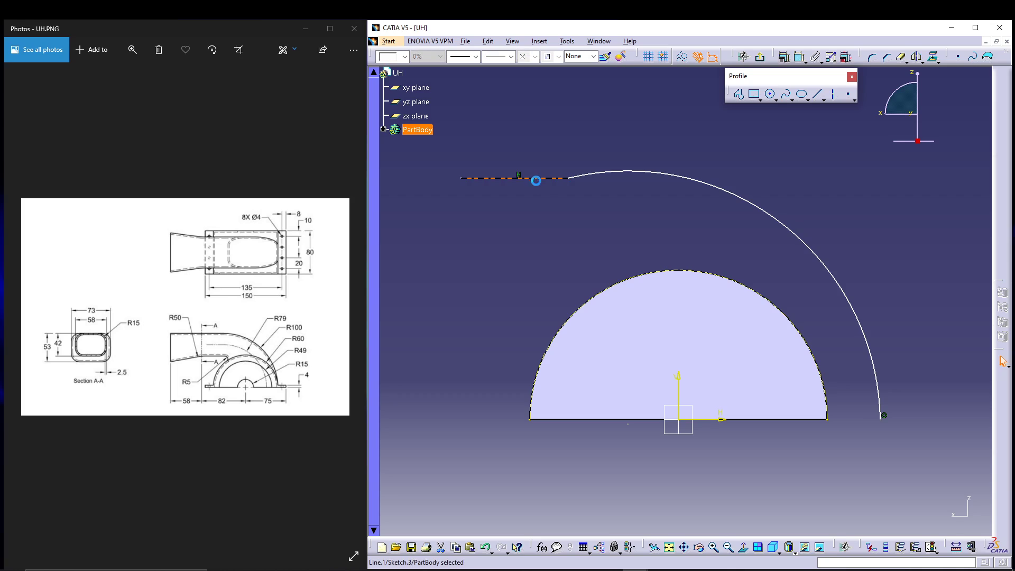
ctrl+click(598, 175)
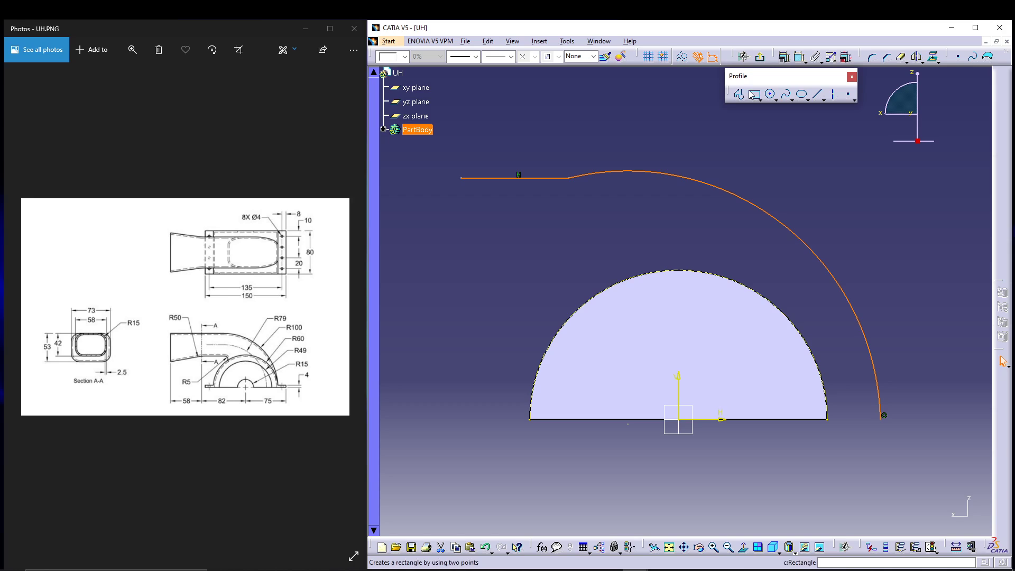
click(786, 58)
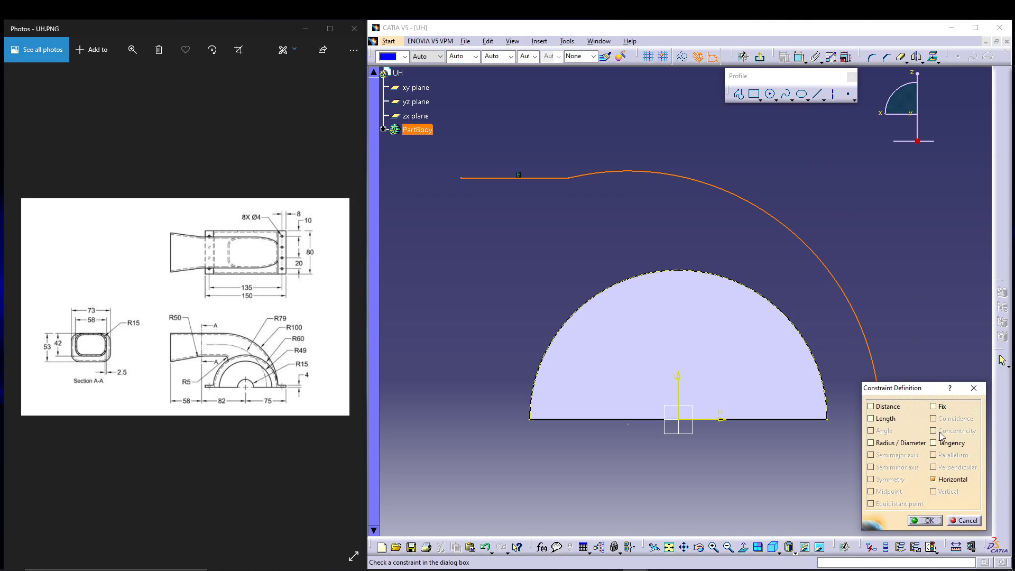
click(933, 443)
click(925, 521)
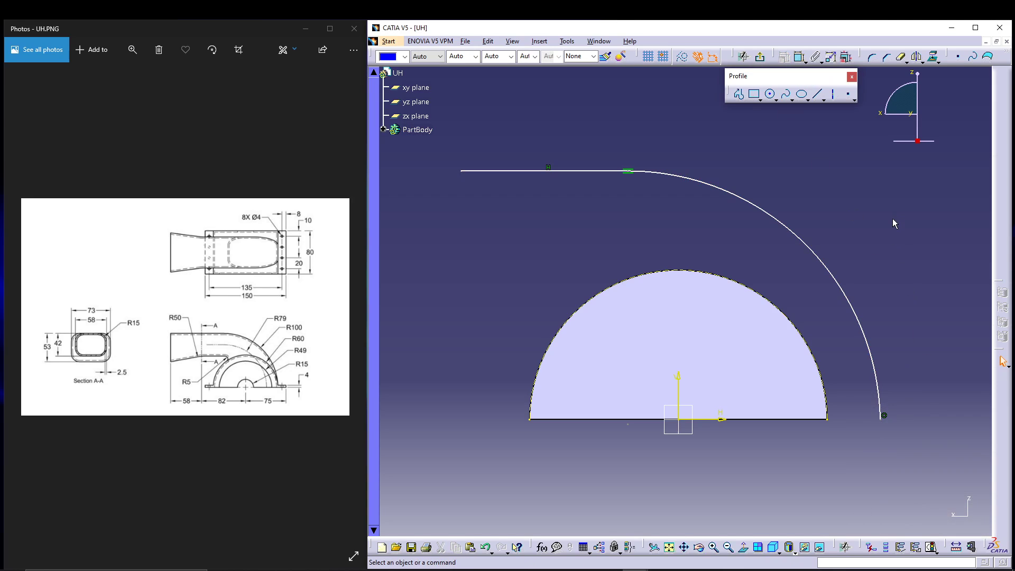
Constrain the horizontal line's height above the semicircle's base edge to 100 mm
click(800, 57)
click(463, 172)
click(714, 419)
click(436, 336)
double_click(436, 339)
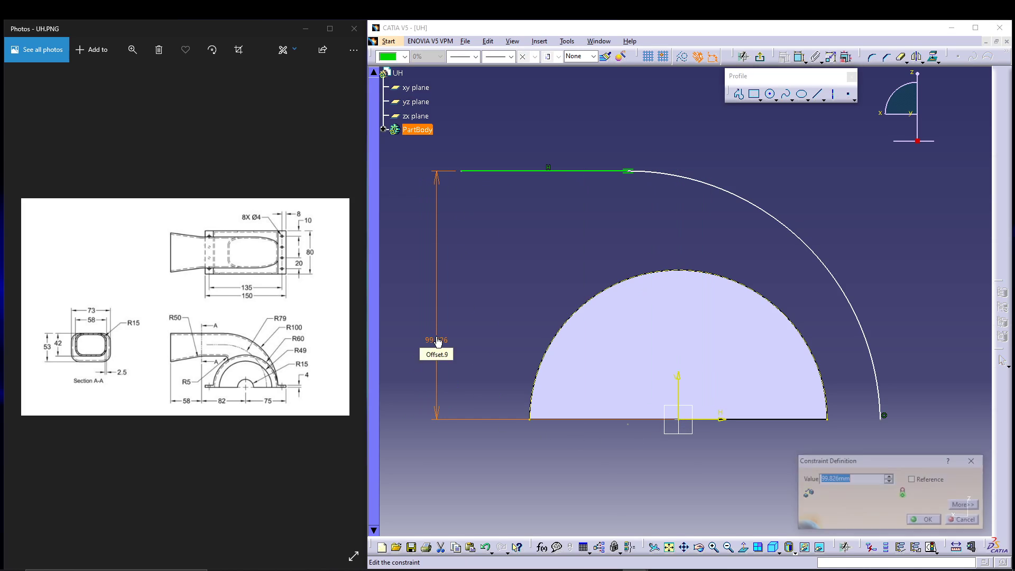
drag(870, 484, 811, 483)
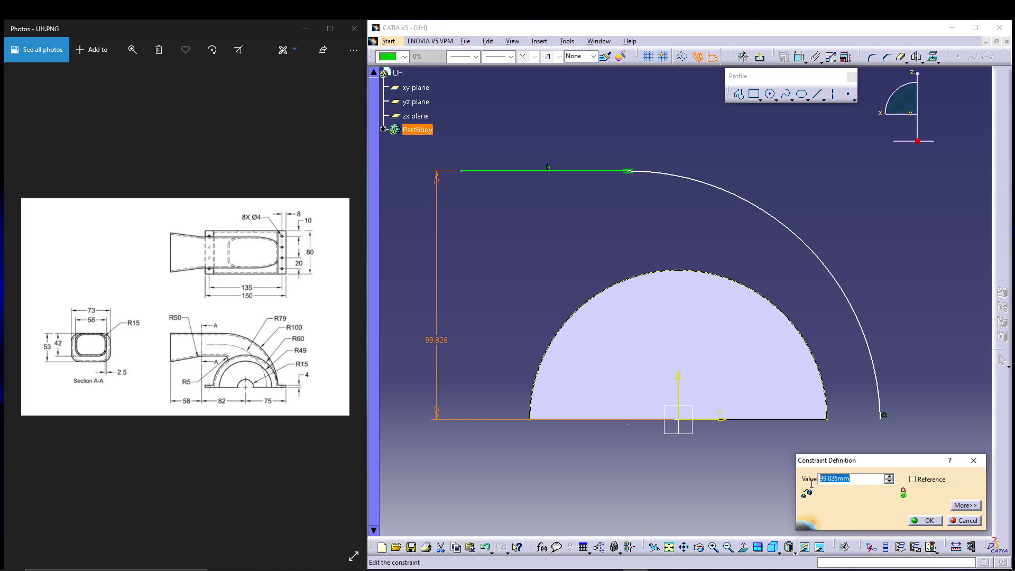
text(100)
key(Return)
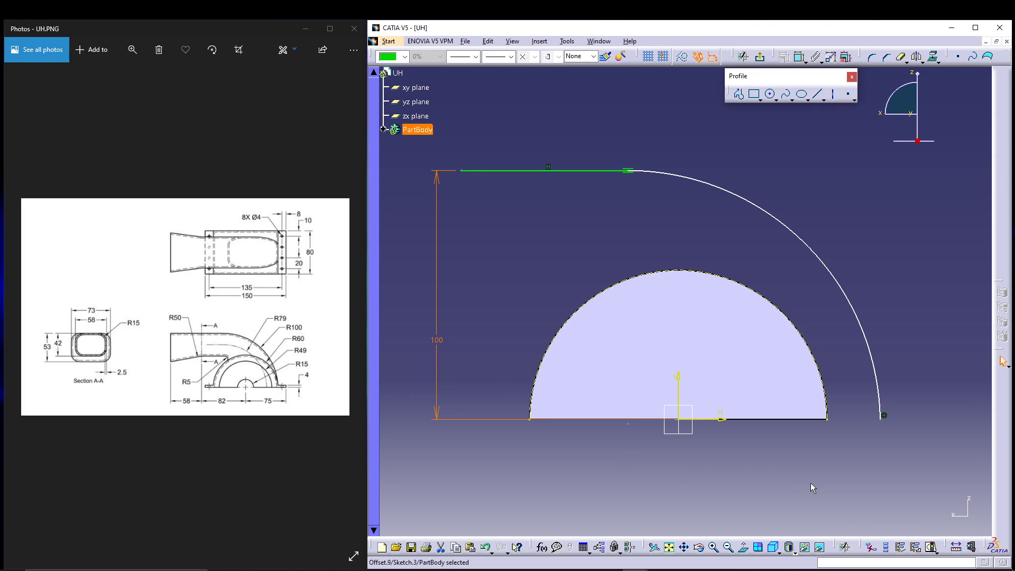
Dimension the arc's radius and set it to 100 mm
click(799, 57)
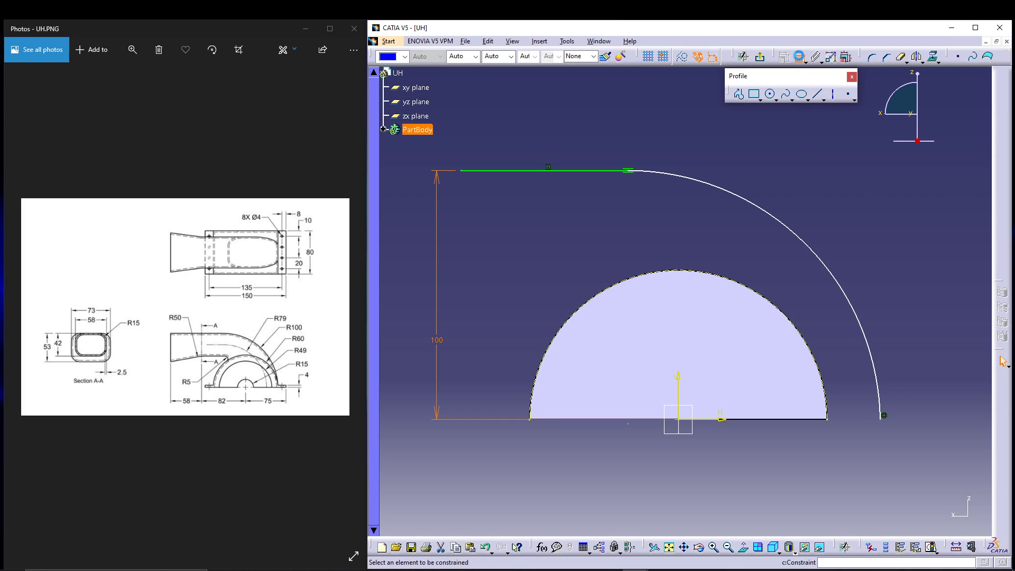
click(782, 224)
click(800, 210)
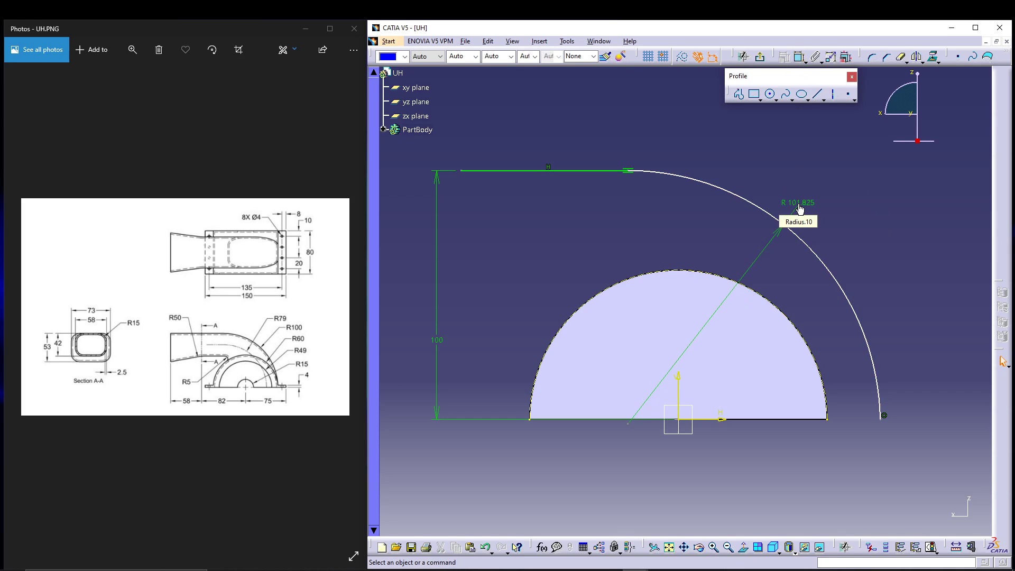
click(800, 211)
double_click(800, 210)
text(100)
key(Return)
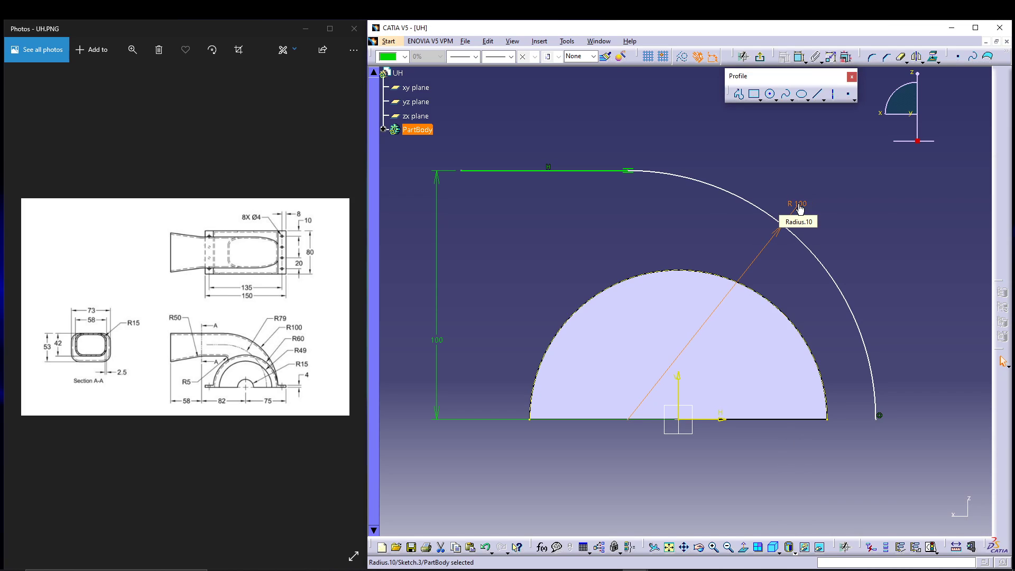
click(907, 233)
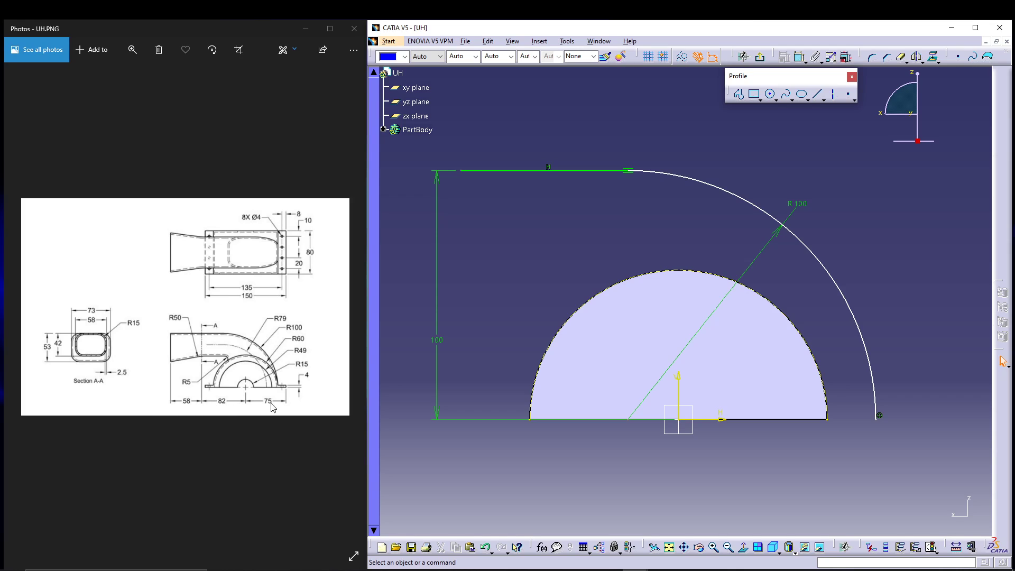
Constrain the arc's centre at 82/2 mm from the vertical axis, and exit the sketch
click(628, 421)
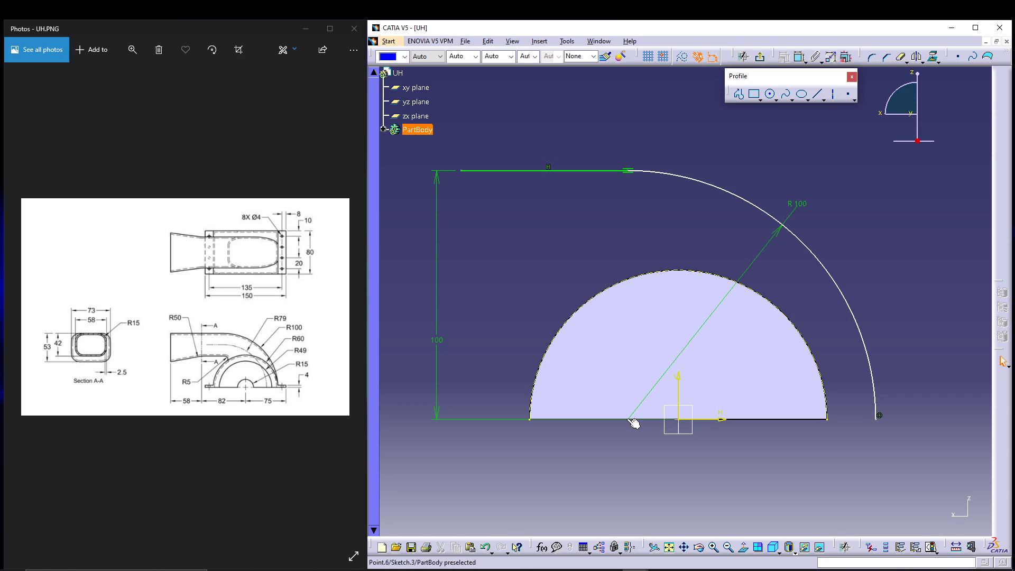
click(799, 56)
click(678, 382)
double_click(655, 456)
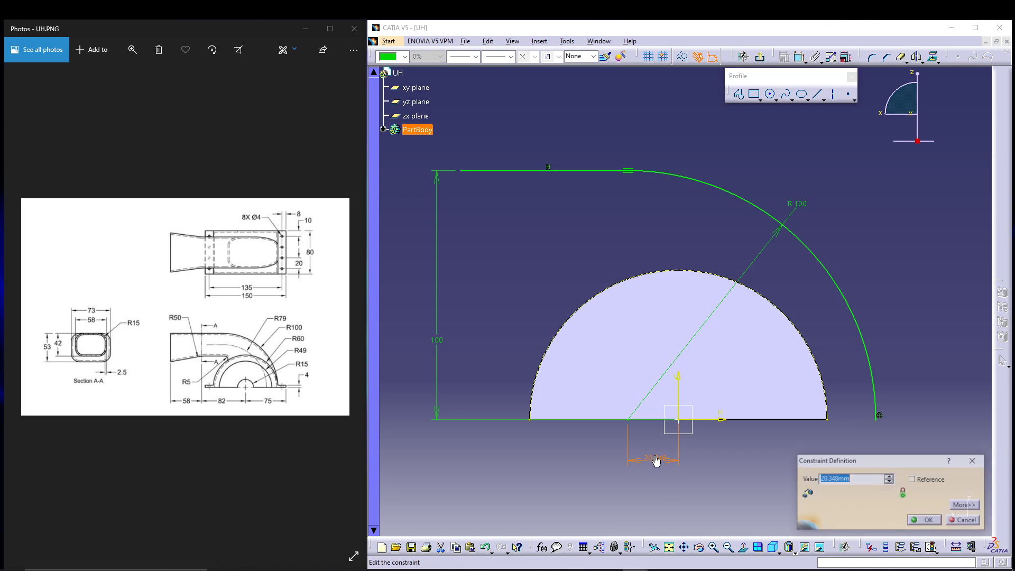
text(82/2)
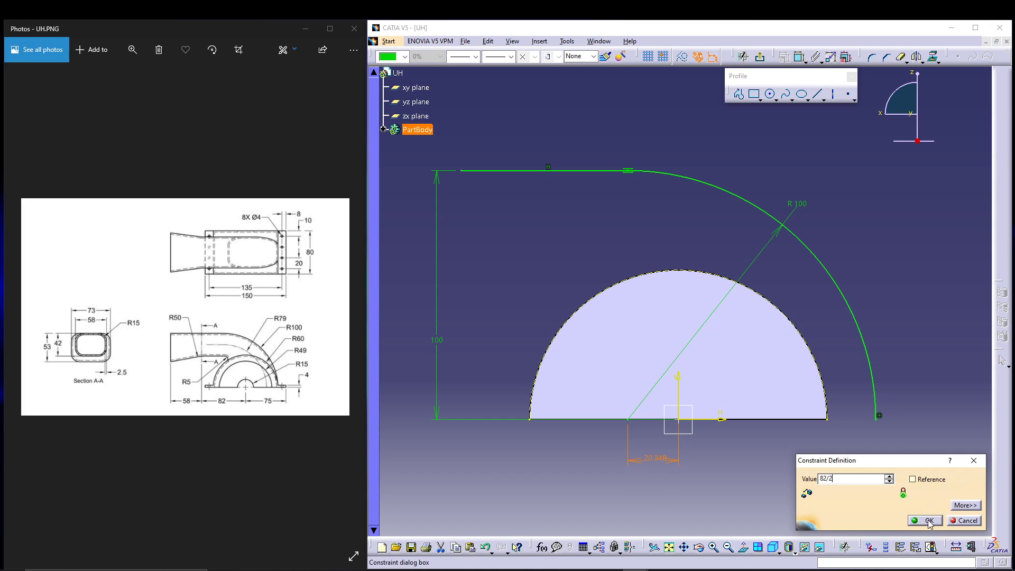
click(919, 521)
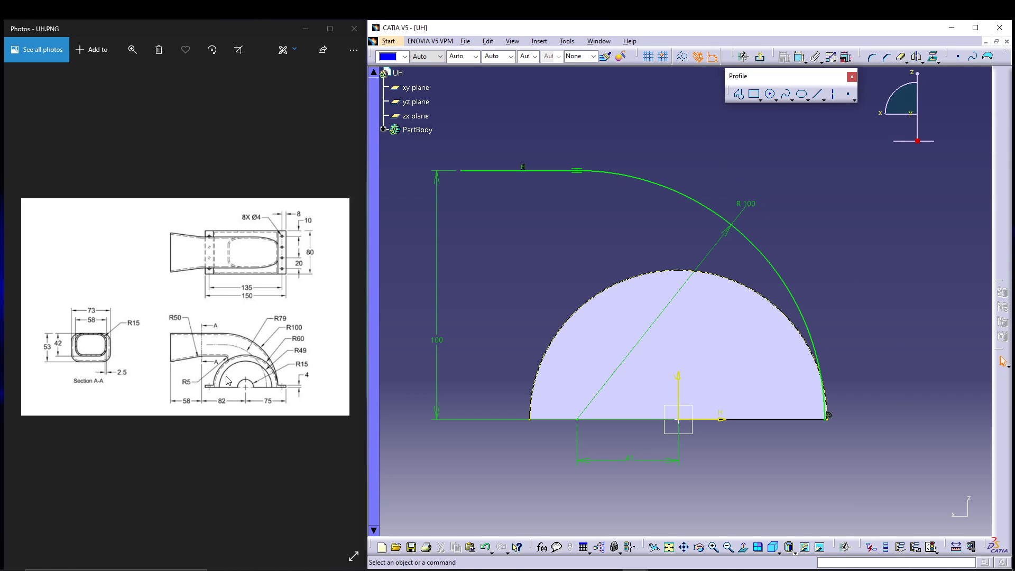
click(760, 56)
key(alt+Tab)
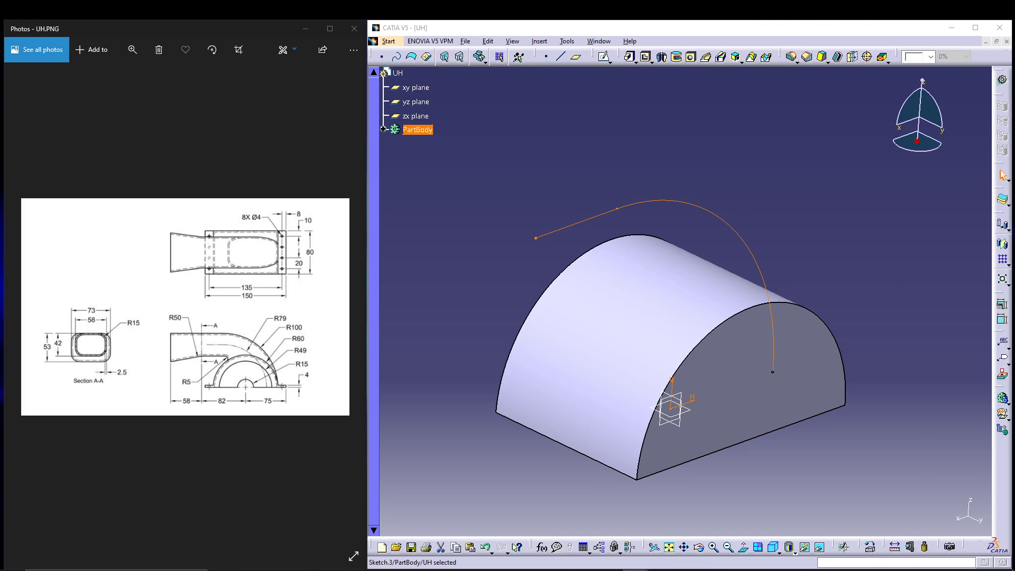
click(633, 112)
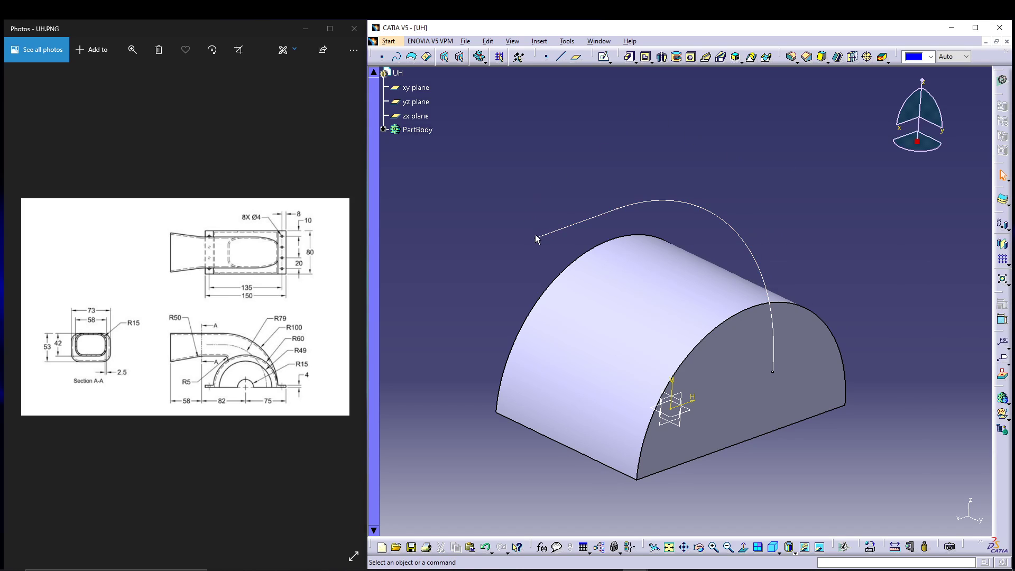
Create a reference plane normal to the path sketch at the free end of its straight line
click(576, 57)
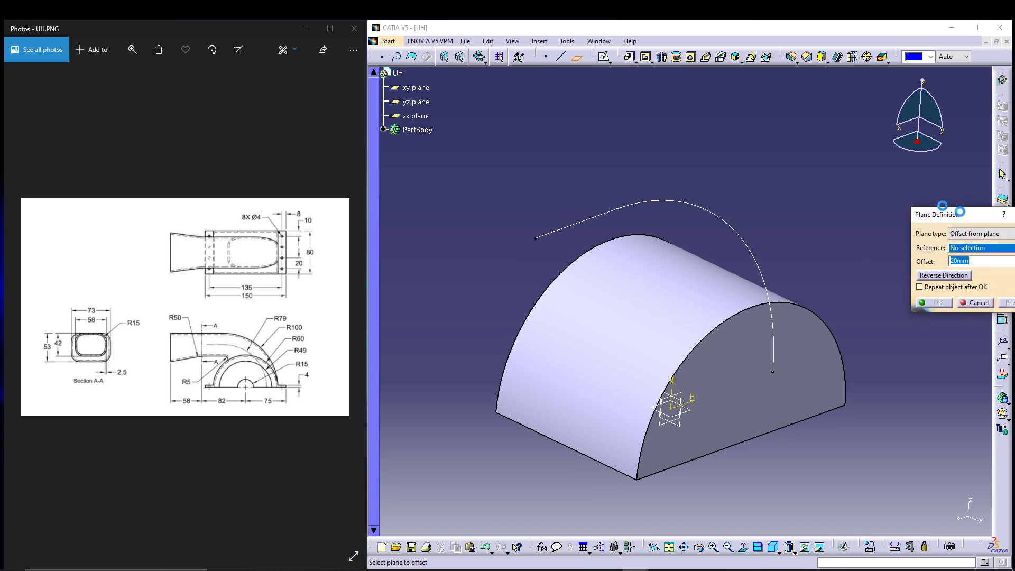
click(579, 228)
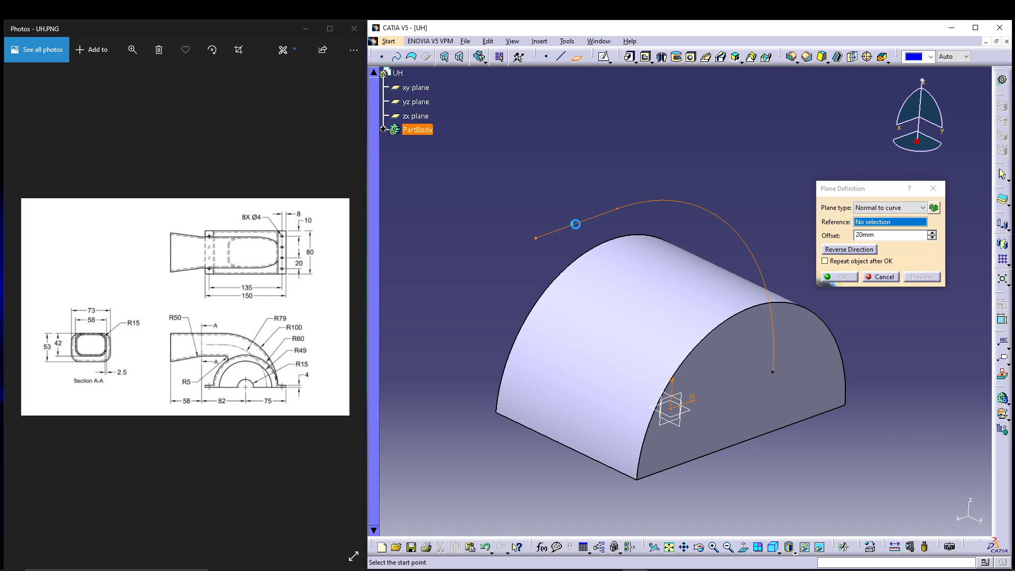
click(537, 238)
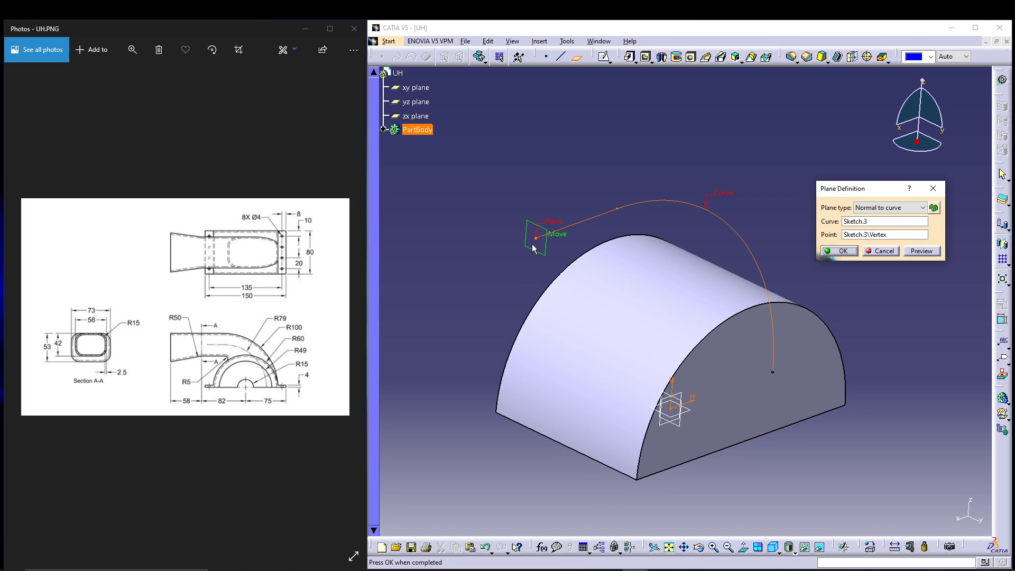
click(844, 252)
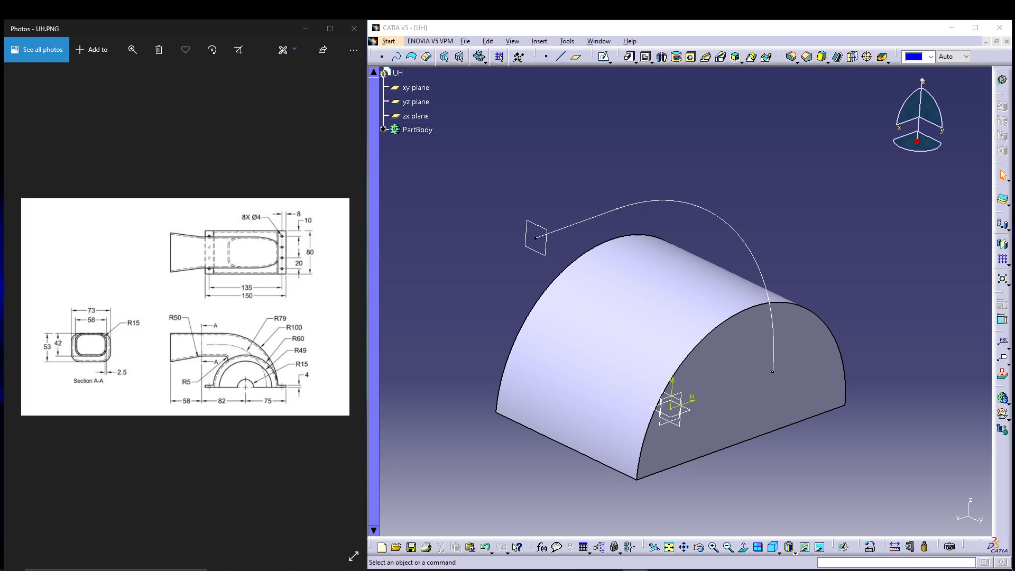
Start a sketch on the new plane and draw a rectangle about 47 by 39 mm around the path's end point
click(551, 249)
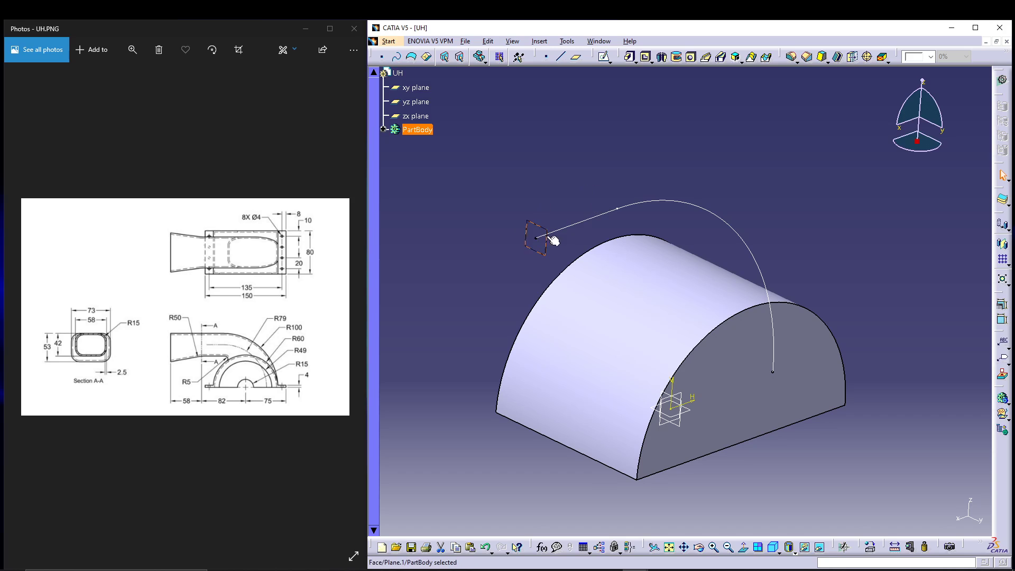
click(603, 56)
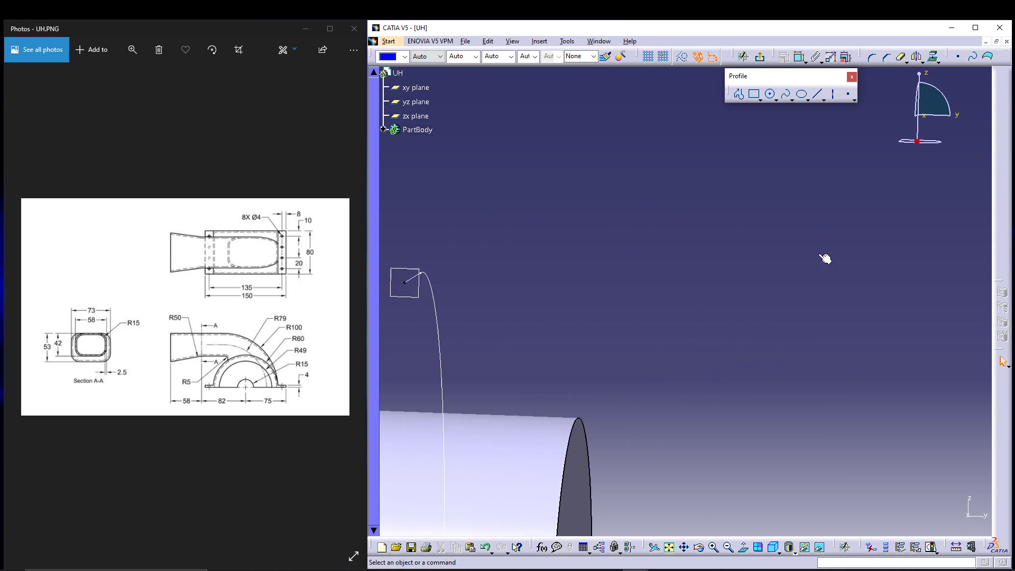
mouse_move(713, 307)
middle_down()
mouse_move(858, 290)
mouse_move(868, 283)
mouse_move(849, 258)
middle_up()
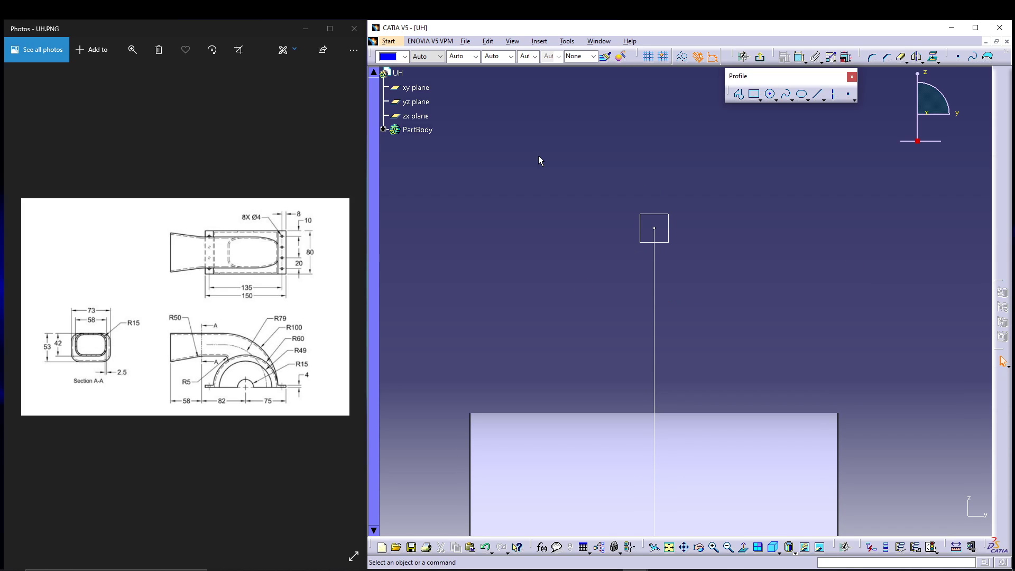
click(754, 95)
click(551, 165)
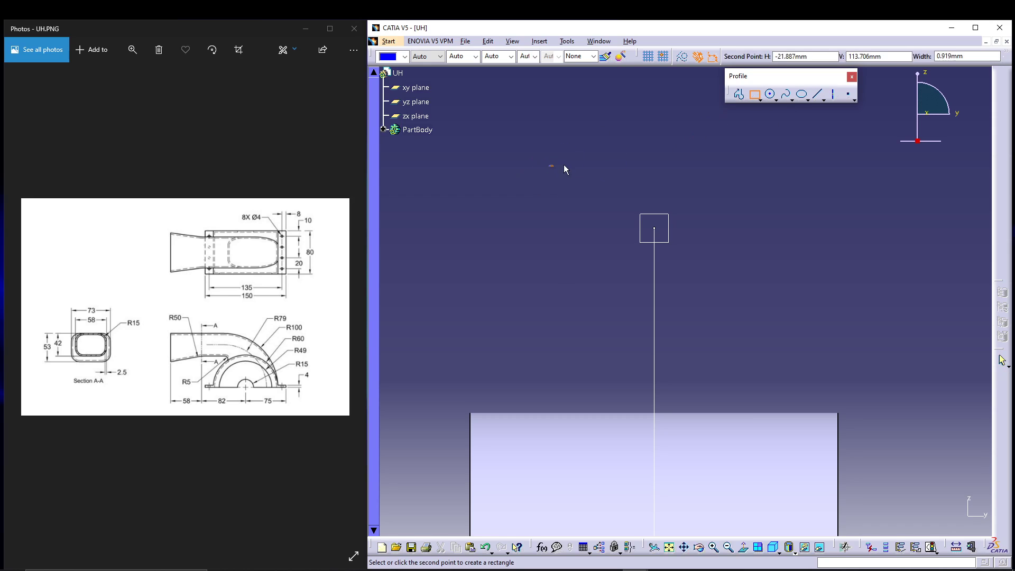
click(766, 346)
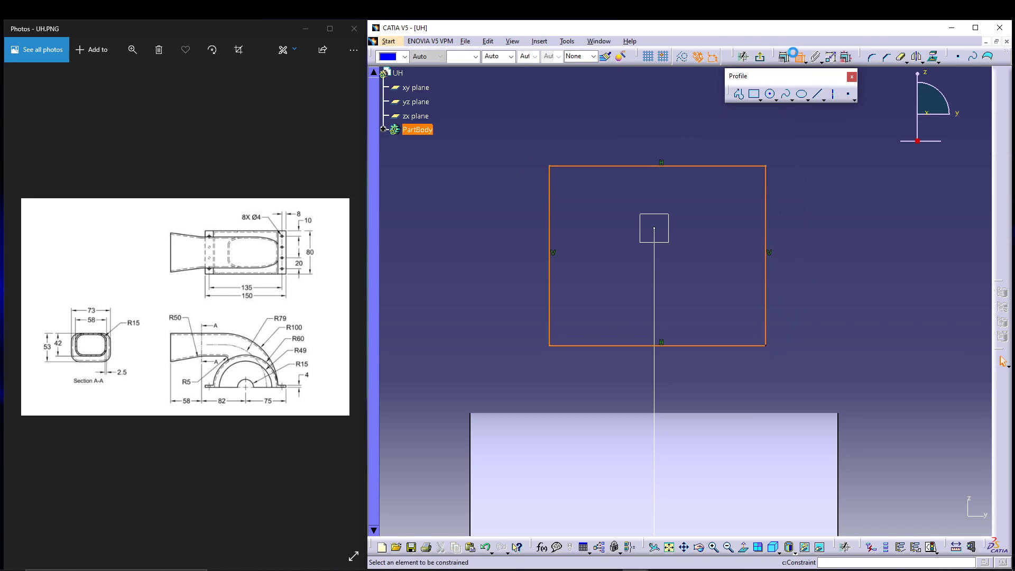
Dimension the rectangle's width and height
click(685, 166)
click(686, 149)
click(767, 216)
click(796, 220)
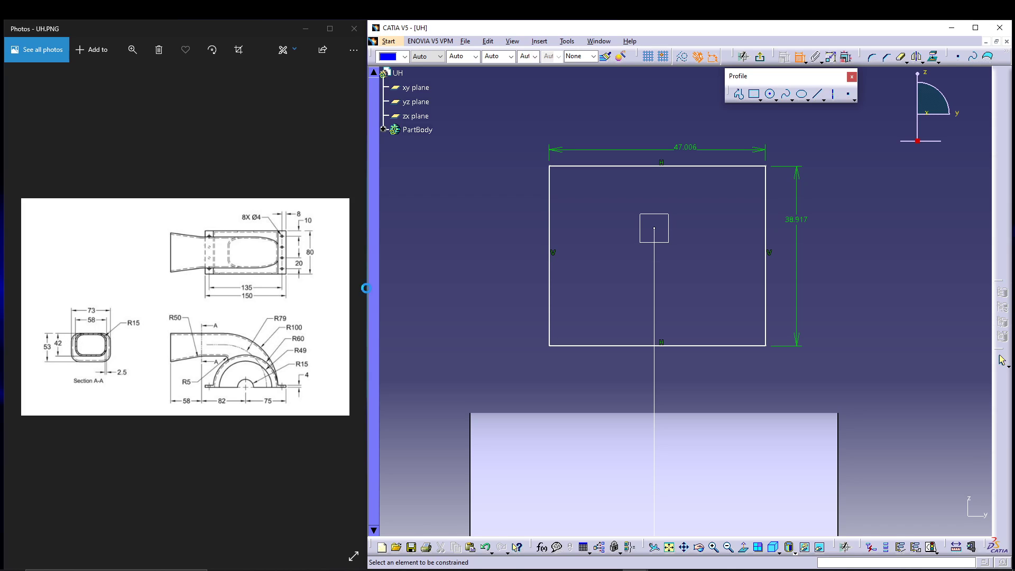
Set the duct profile rectangle's width to 58 mm and its height to 42 mm
double_click(688, 151)
text(5)
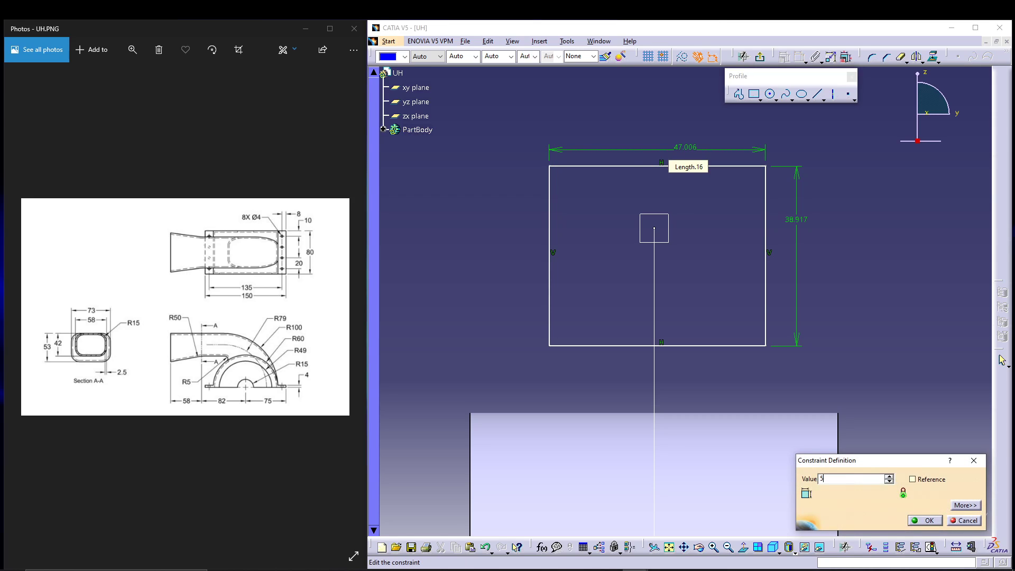
text(8)
key(Return)
double_click(794, 221)
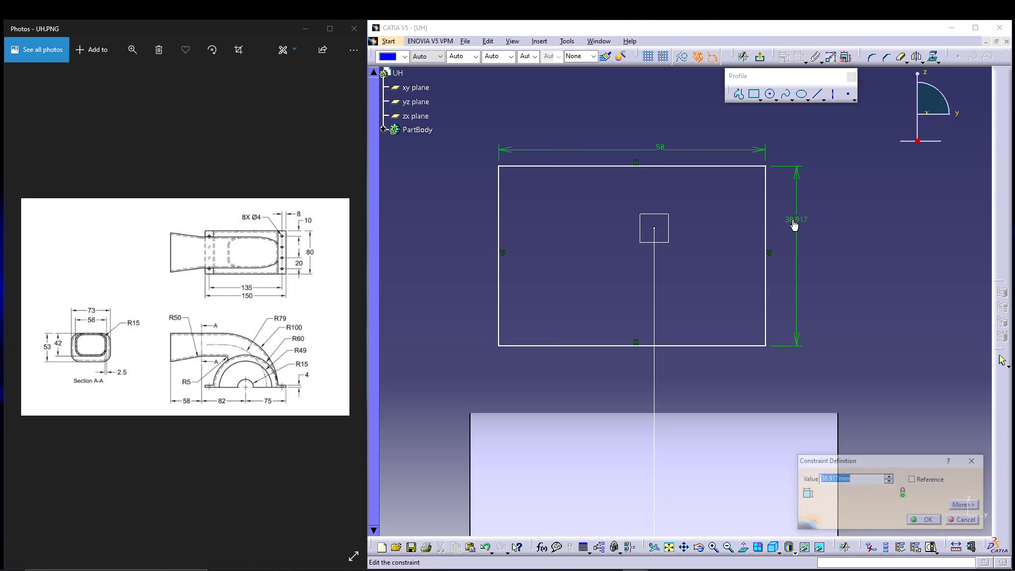
text(42)
key(Return)
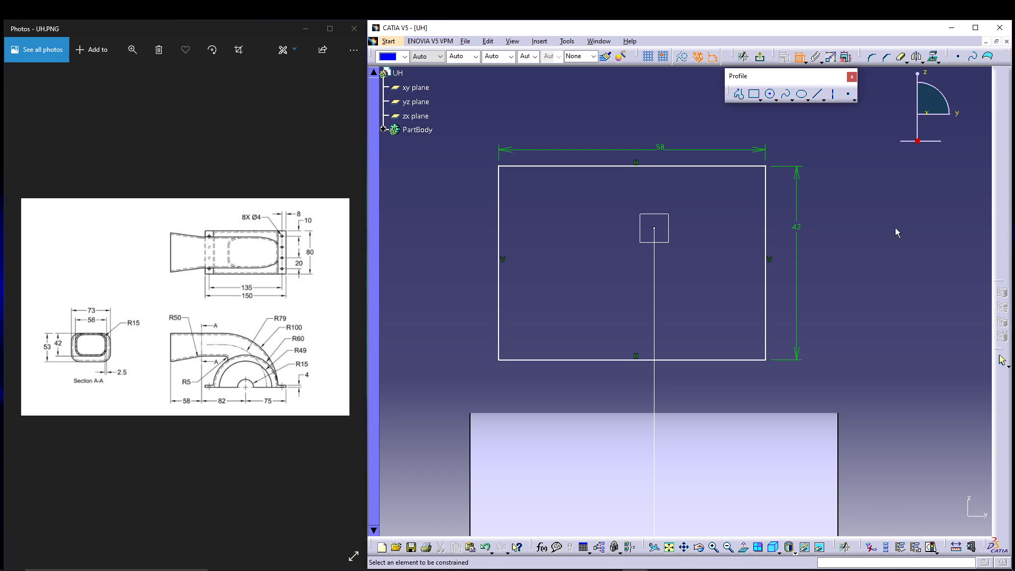
Constrain the 58 mm wide rectangle's two vertical sides symmetric about the sketch's vertical axis
mouse_move(865, 288)
middle_down()
mouse_move(868, 333)
mouse_move(852, 265)
middle_up()
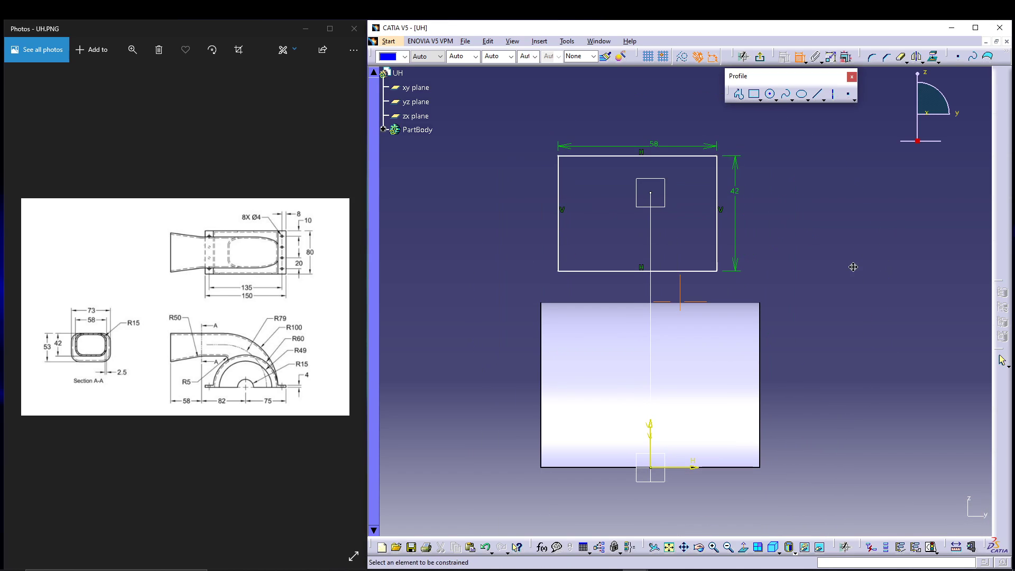
click(563, 208)
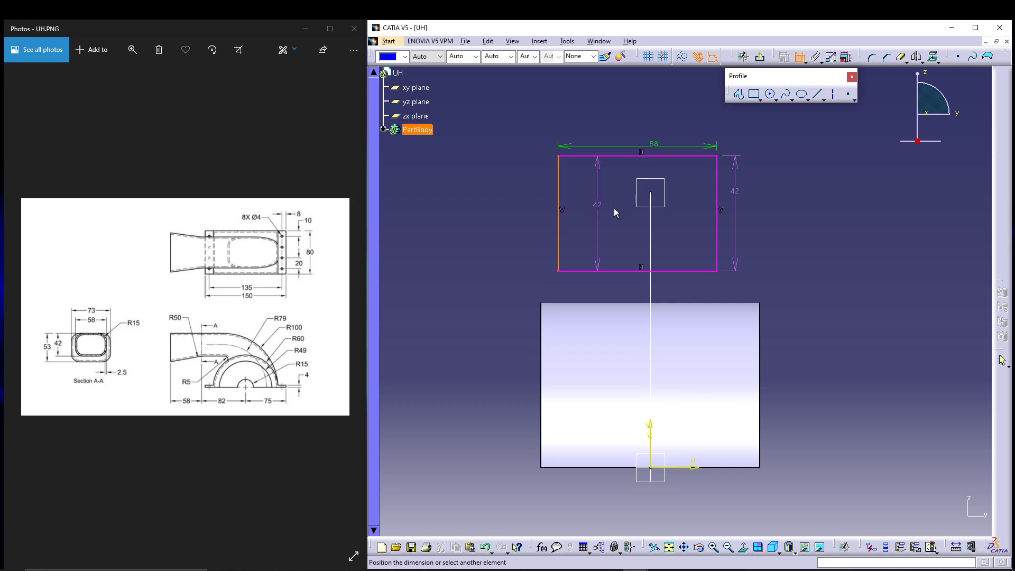
click(719, 194)
right_click(809, 206)
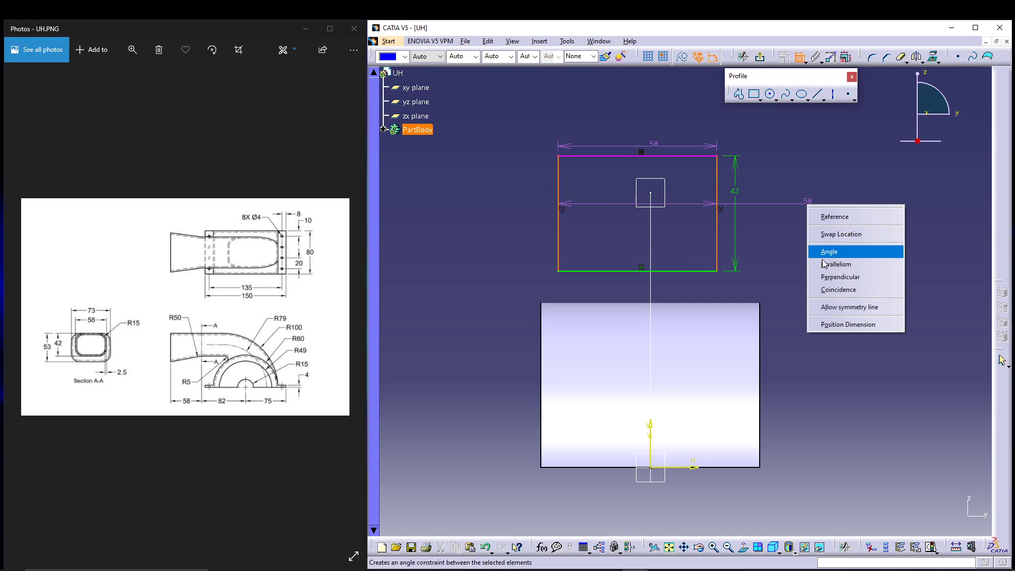
click(852, 307)
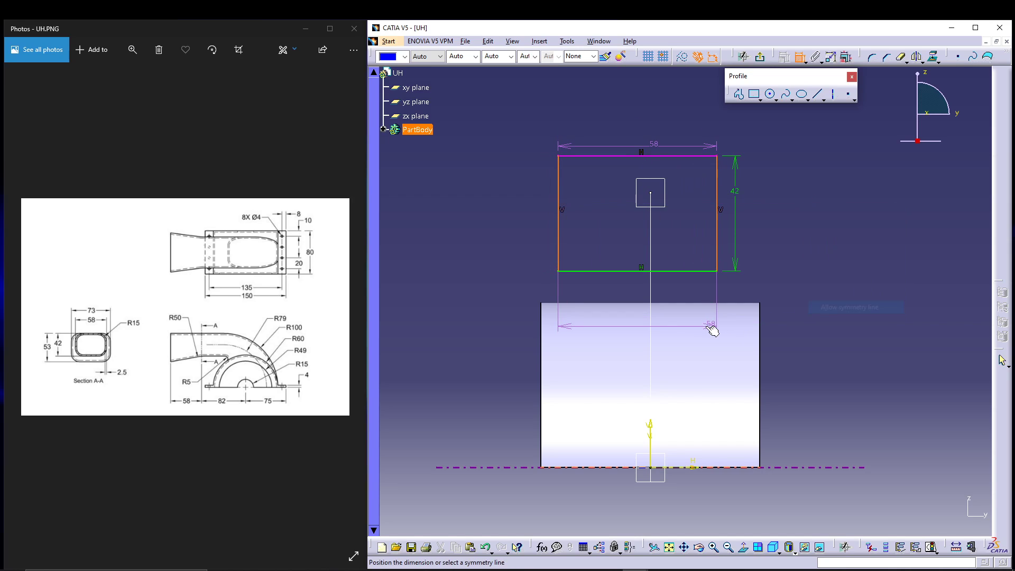
click(651, 423)
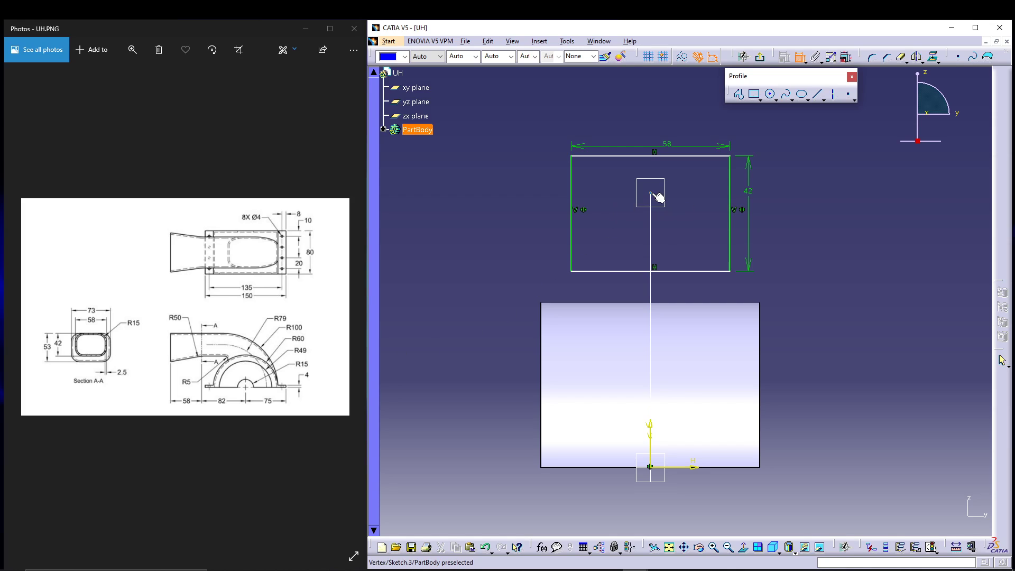
Make the rectangle's top edge coincident with the path's end point and exit the sketch
click(675, 159)
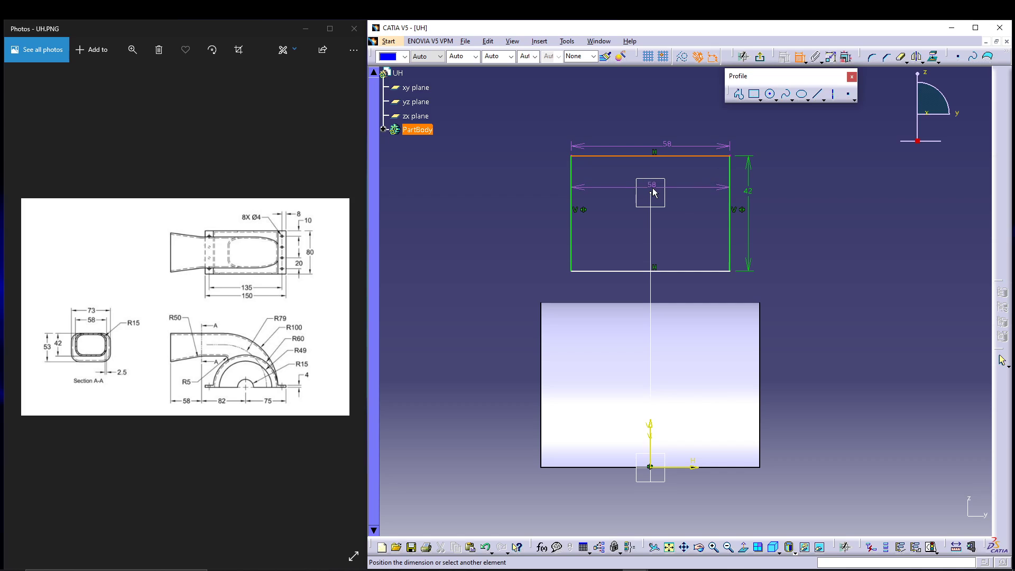
click(651, 193)
right_click(707, 197)
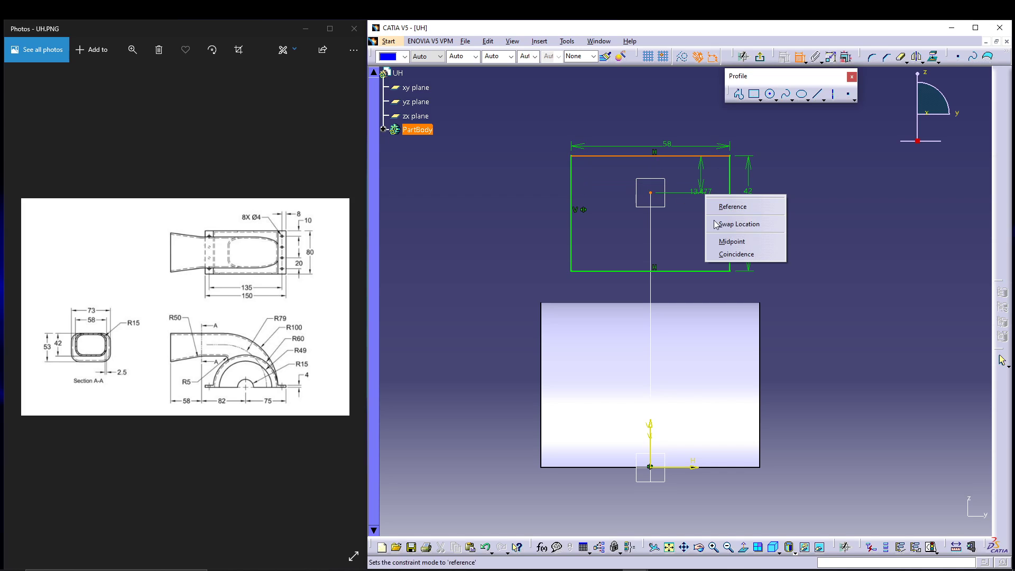
click(727, 255)
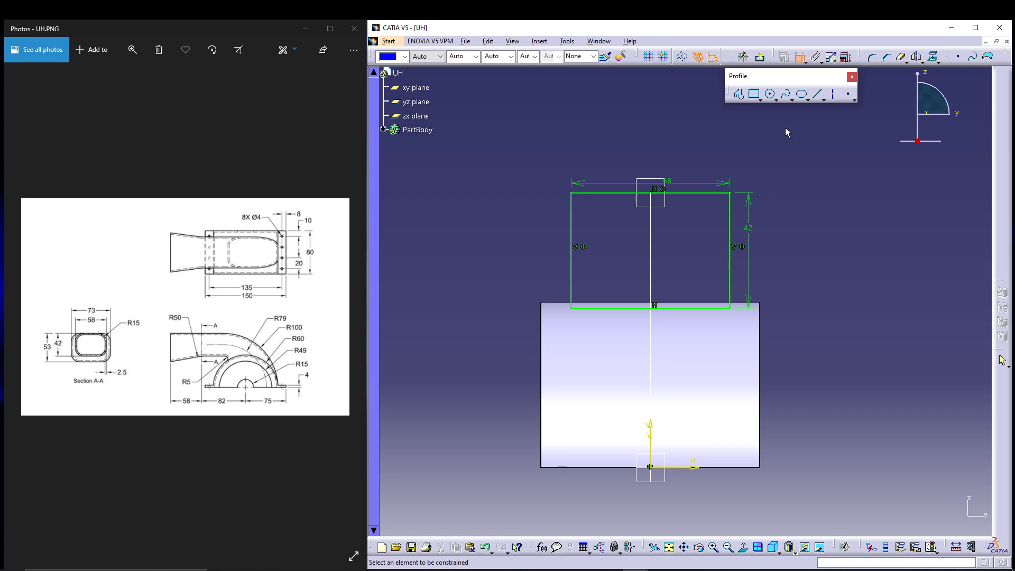
key(Escape)
click(760, 56)
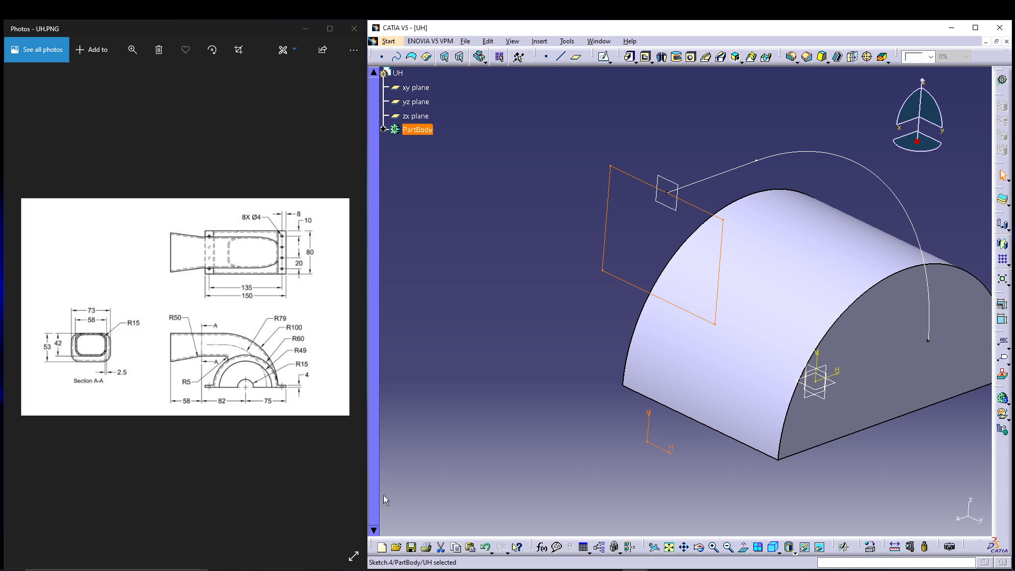
Create a rib sweeping the rectangular profile along the curved path sketch, with Keep angle profile control
middle_drag(500, 407, 482, 385)
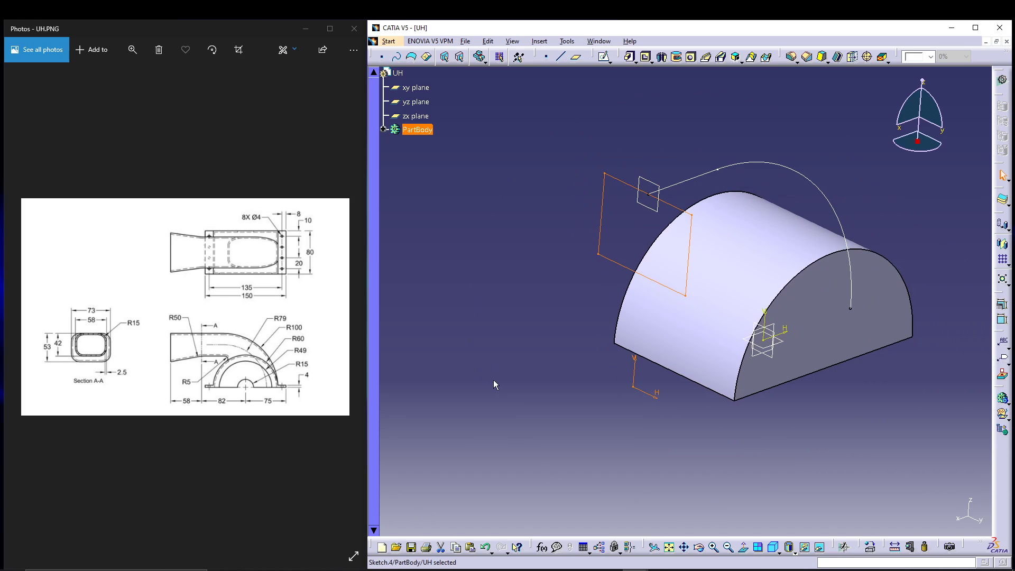
click(707, 58)
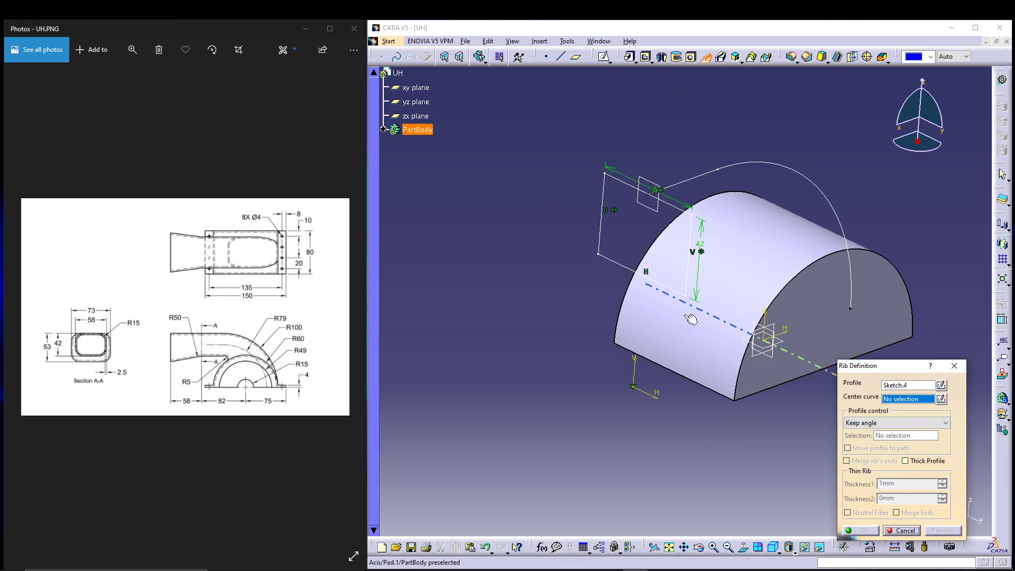
click(743, 164)
click(943, 530)
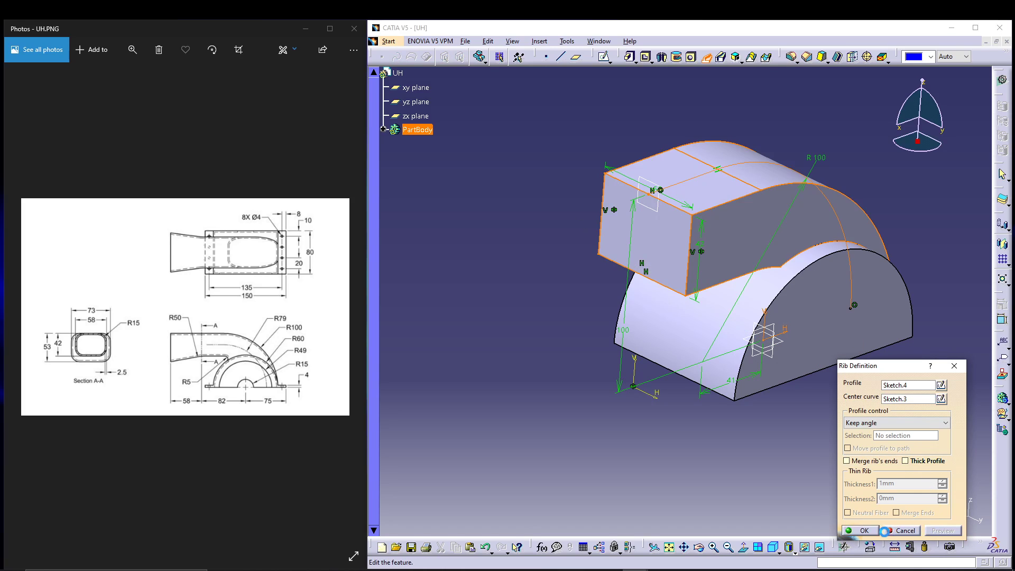
click(862, 531)
Create a reference plane offset 58 mm outward from the plane at the duct's free end
mouse_move(808, 458)
middle_down()
mouse_move(857, 415)
mouse_move(677, 438)
mouse_move(664, 340)
mouse_move(776, 436)
mouse_move(819, 451)
middle_up()
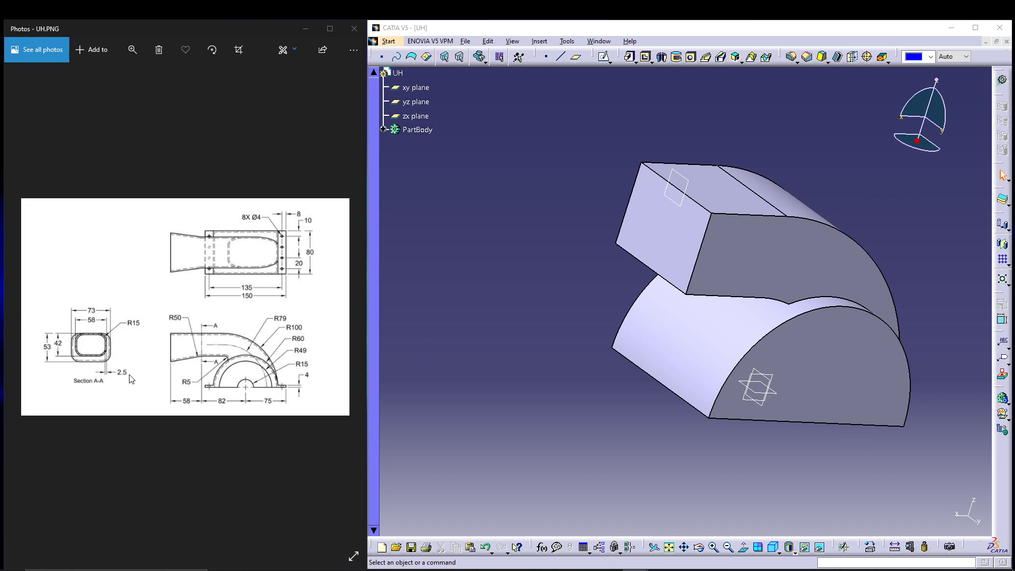
click(451, 260)
click(576, 56)
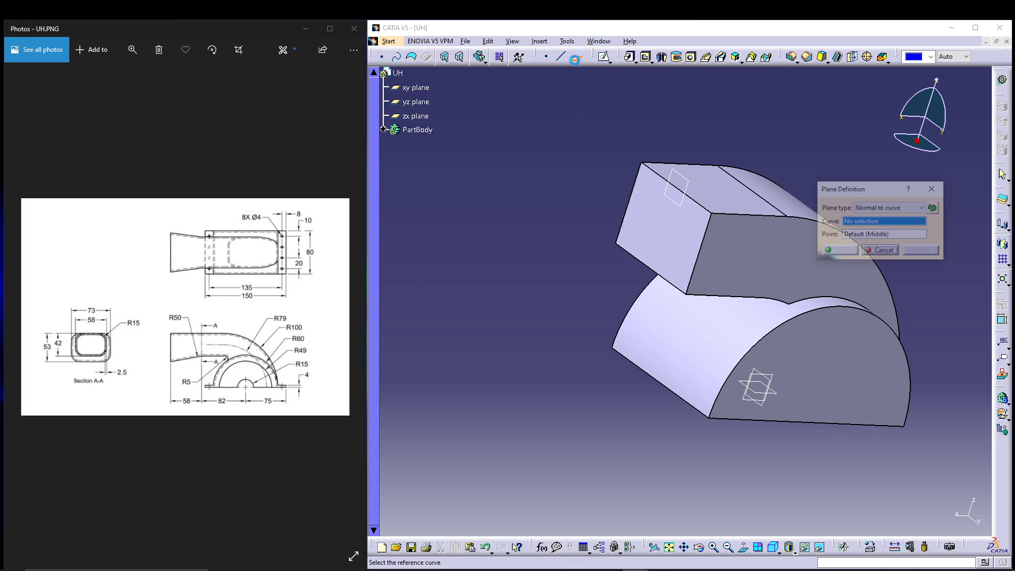
click(686, 176)
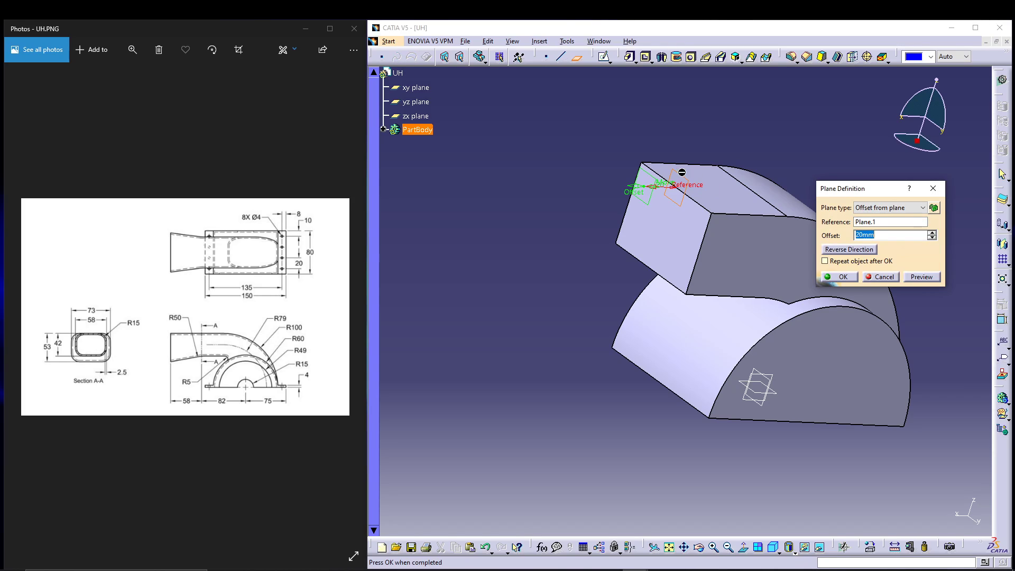
text(58)
click(923, 278)
click(846, 277)
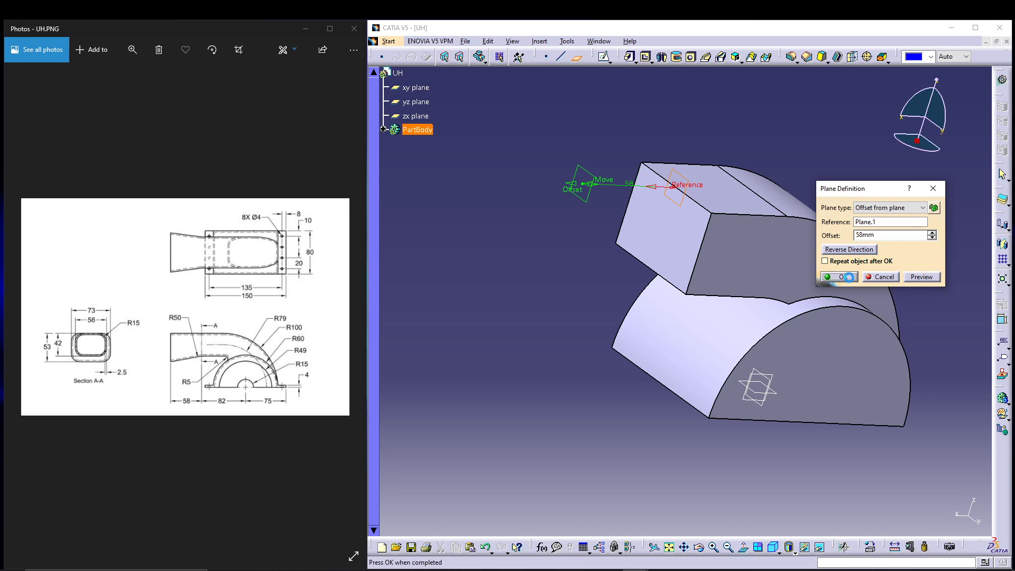
Start a sketch on the offset plane and draw a rectangle about 40 by 49 mm overlapping the duct's top edge
middle_drag(582, 331, 524, 339)
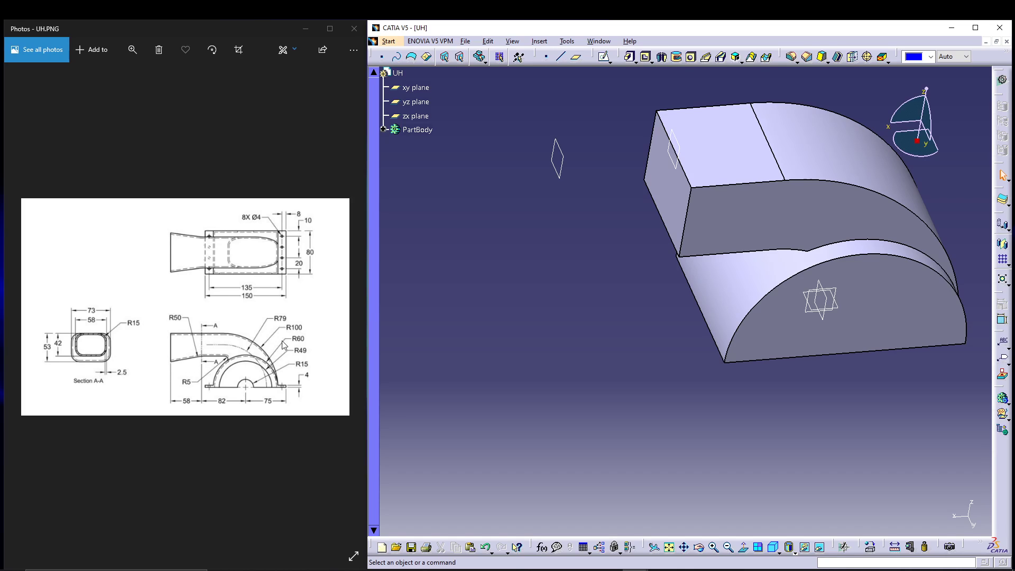
click(562, 158)
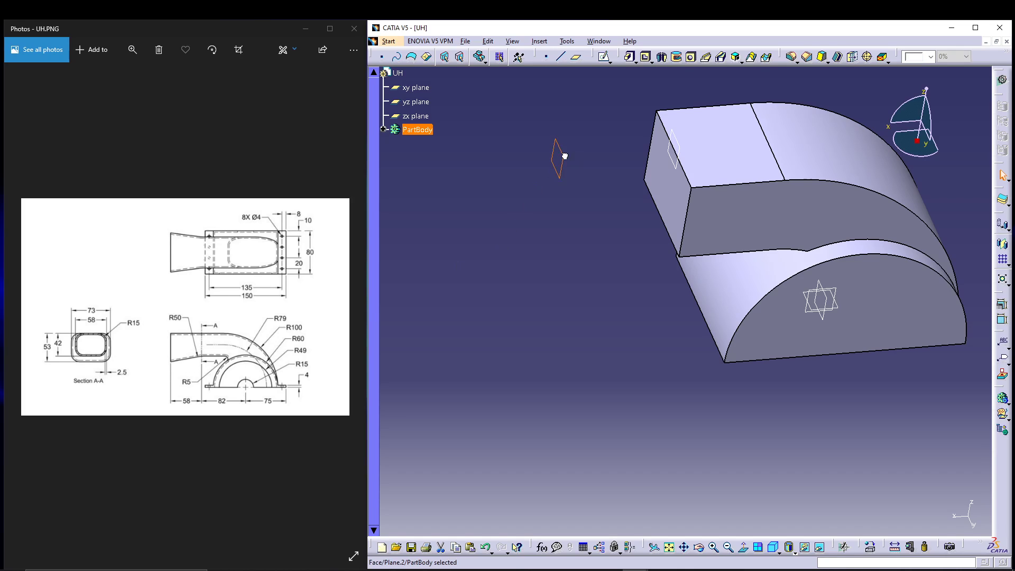
click(604, 61)
click(670, 552)
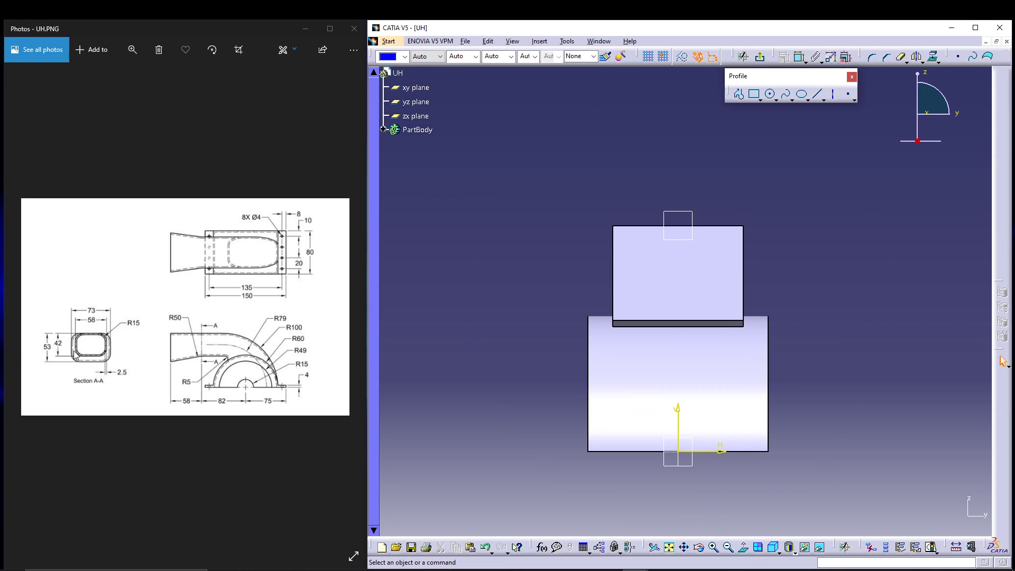
click(760, 99)
click(754, 94)
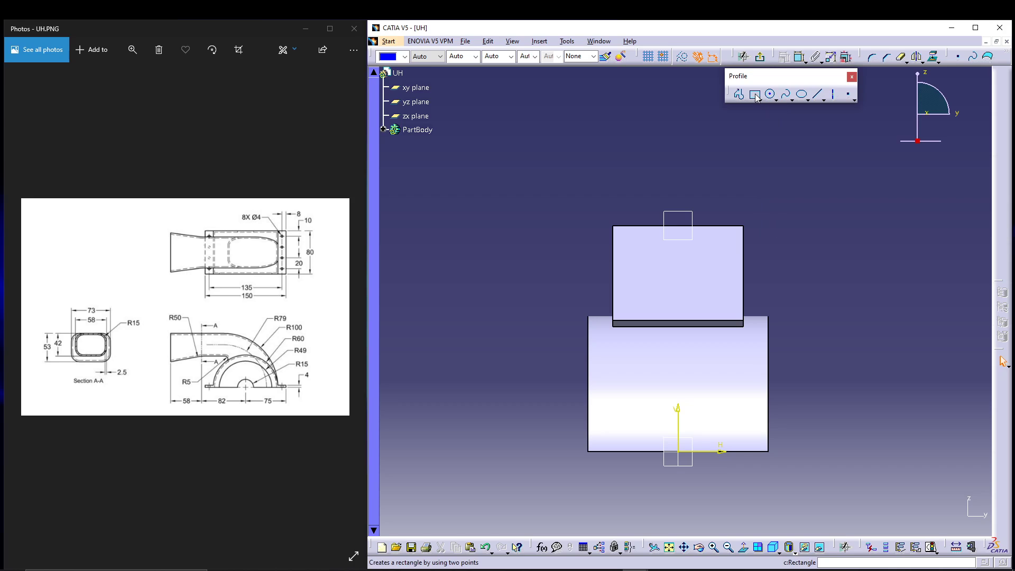
click(634, 152)
click(724, 263)
key(Escape)
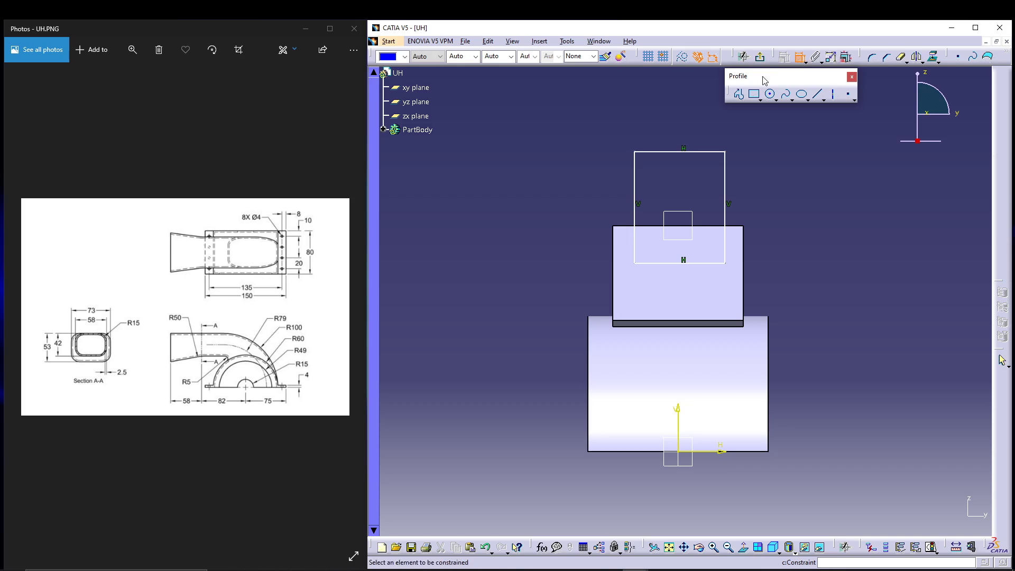
Dimension the width and height of the new rectangle on the offset plane
click(671, 156)
click(680, 132)
click(725, 175)
click(751, 181)
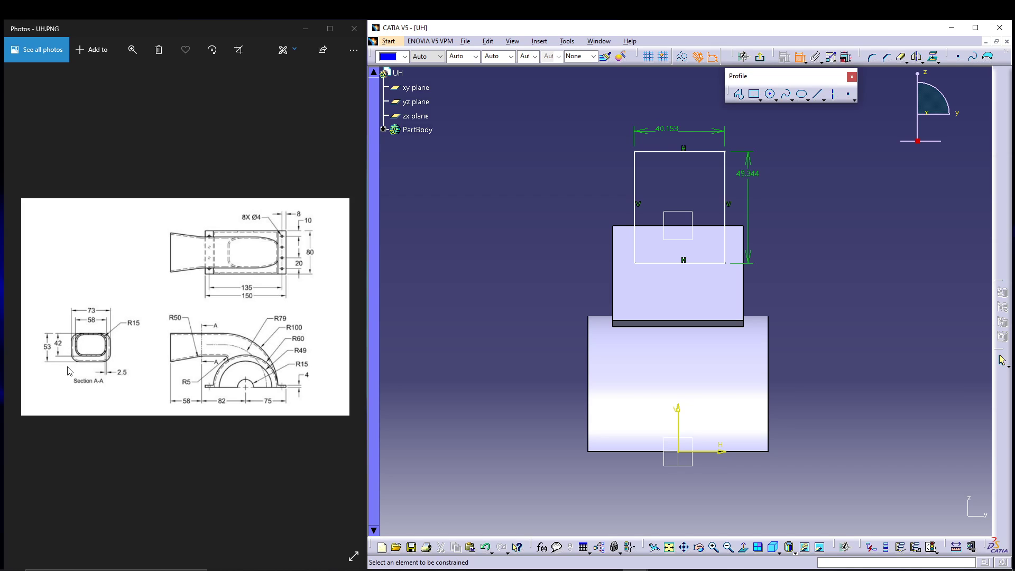
Set the inlet rectangle's width to 73 mm and its height to 53 mm
double_click(673, 132)
text(73)
key(Return)
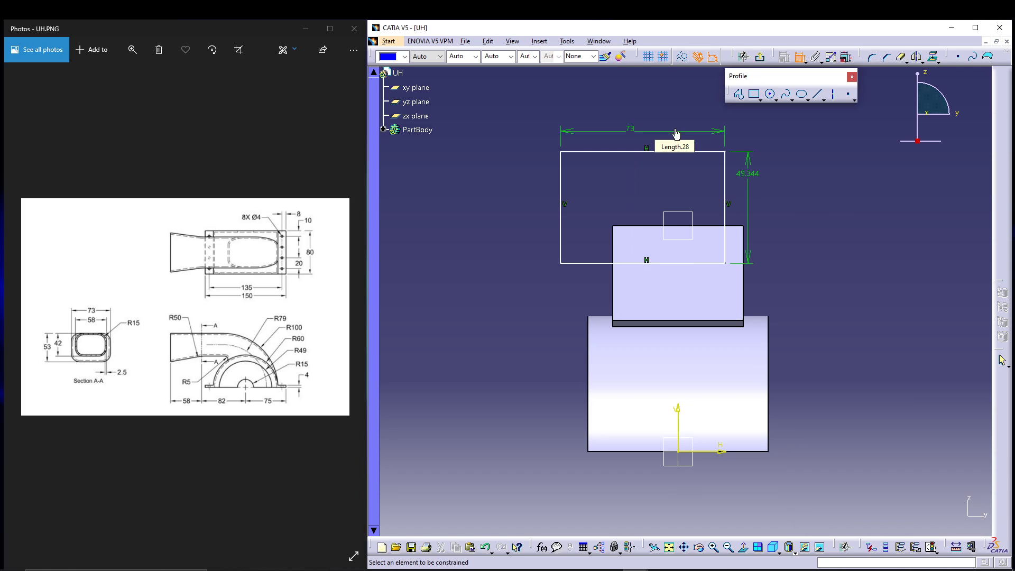
double_click(748, 177)
text(53)
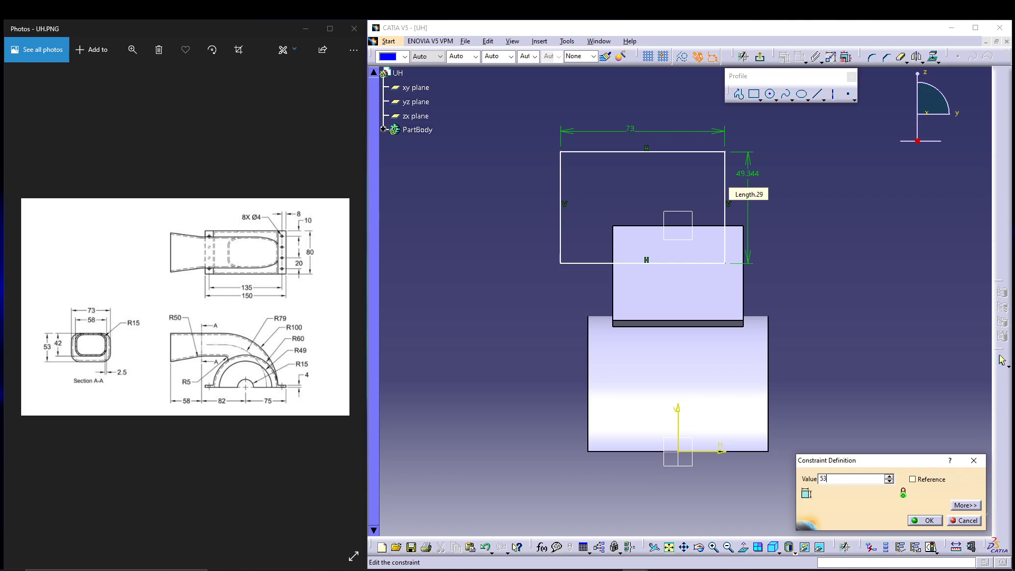
key(Return)
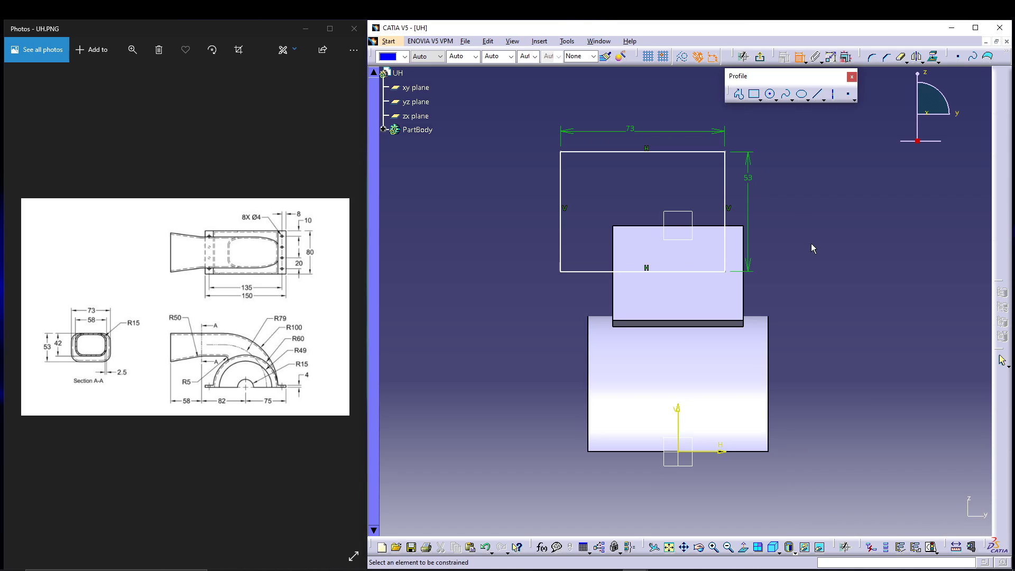
Constrain the 73 mm wide rectangle's vertical sides symmetric about the sketch's vertical axis
click(561, 176)
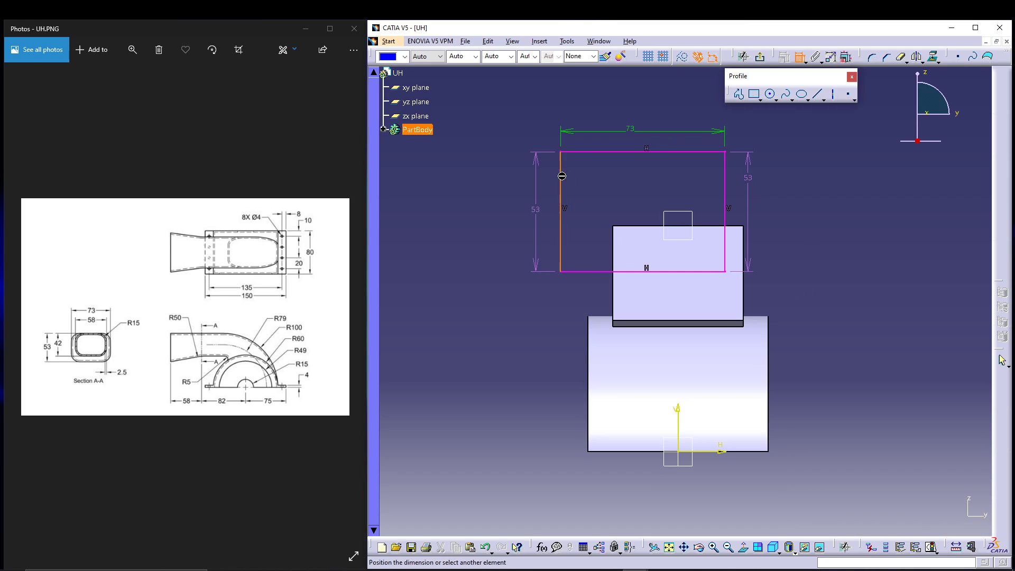
click(725, 169)
right_click(827, 206)
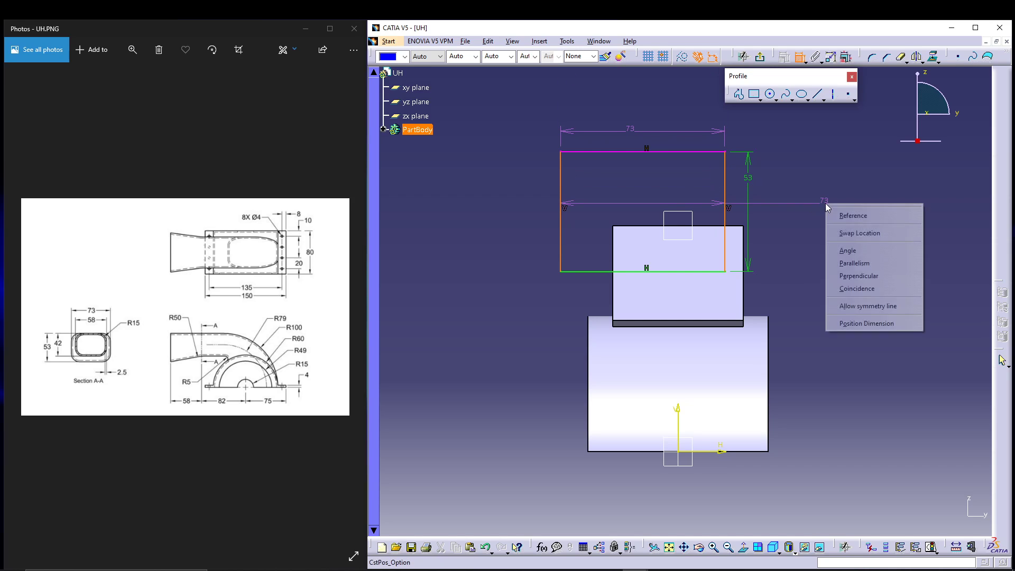
click(868, 306)
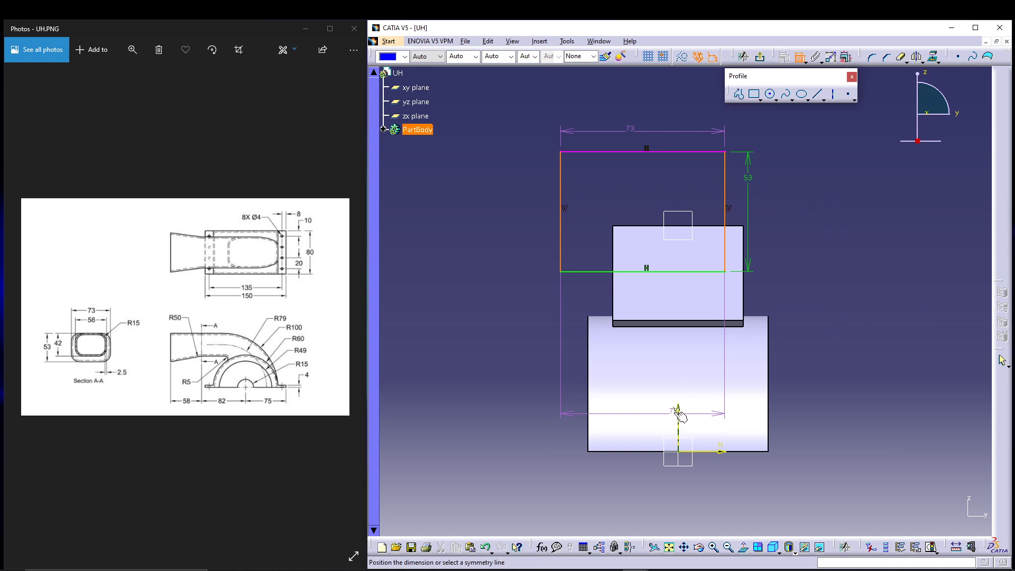
click(679, 416)
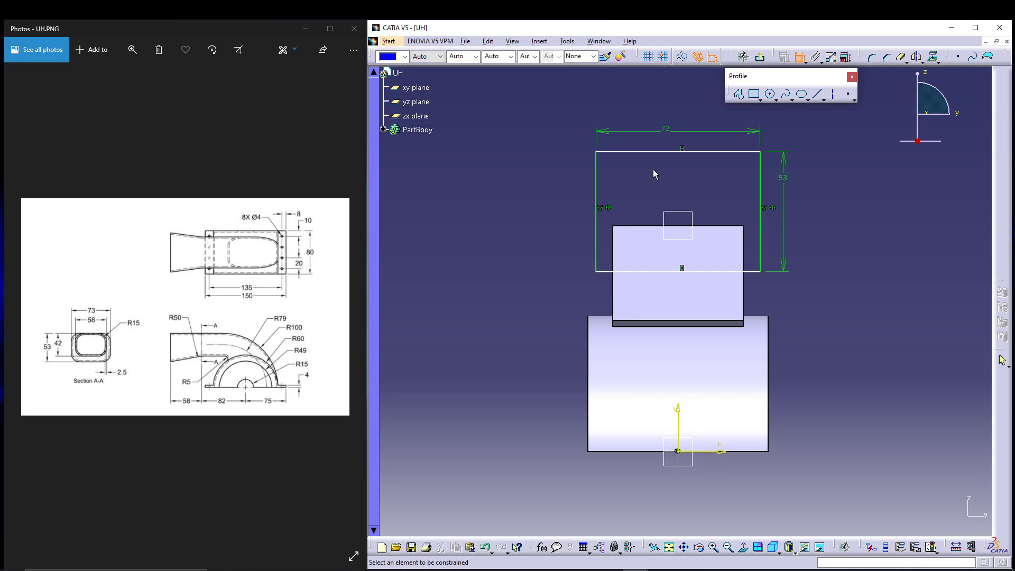
Make the inlet rectangle's top edge coincident with the top edge of the existing duct end
click(662, 152)
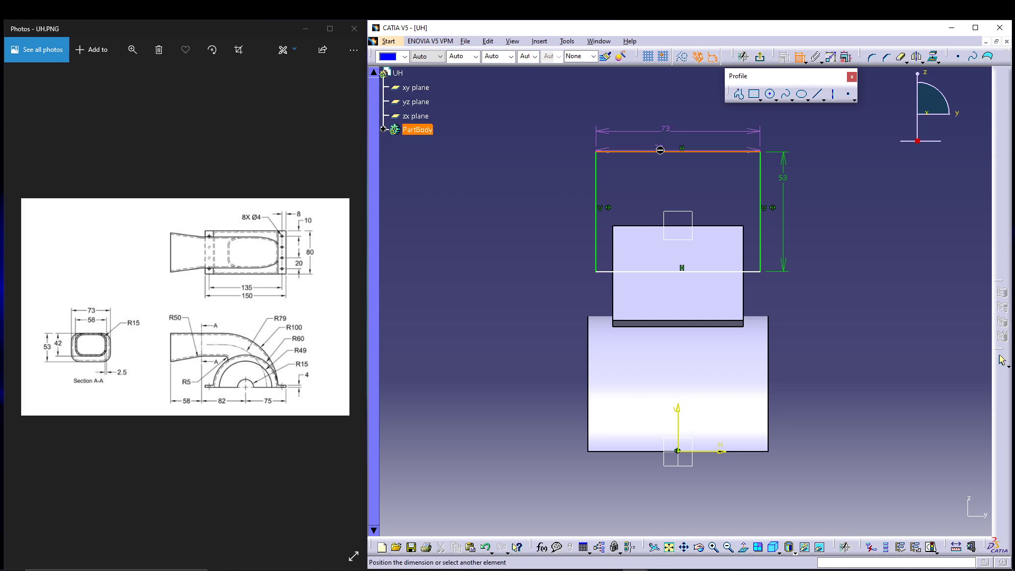
click(648, 226)
right_click(645, 198)
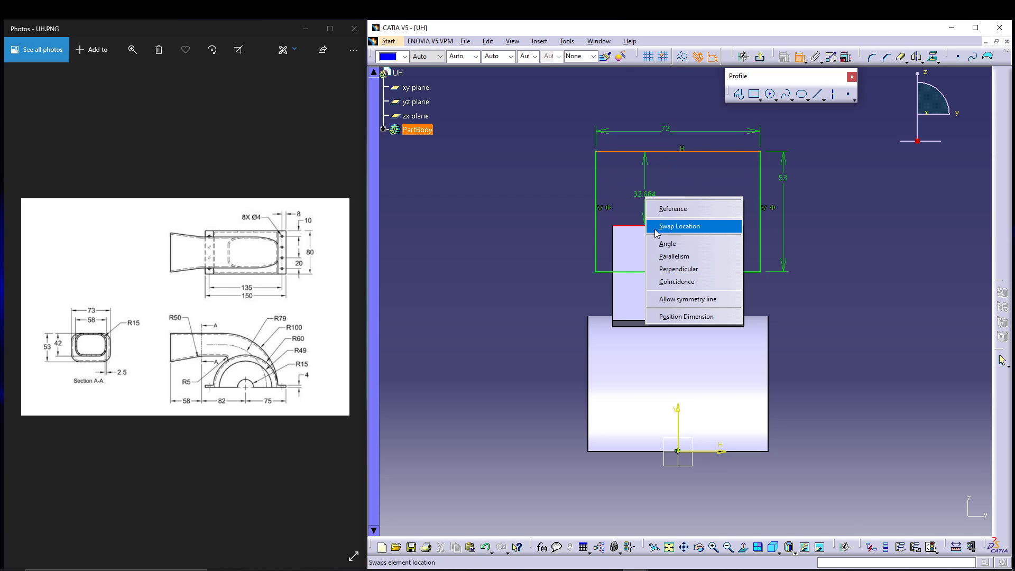
click(671, 286)
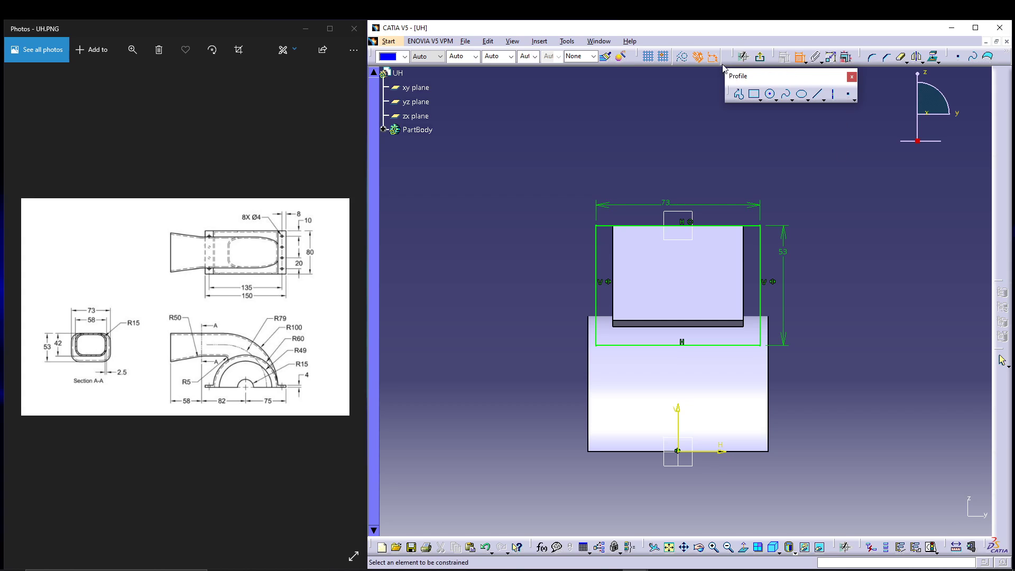
Finish the inlet sketch and start a multi-sections solid using the 73 by 53 mm rectangle and the duct's end face as sections
click(757, 59)
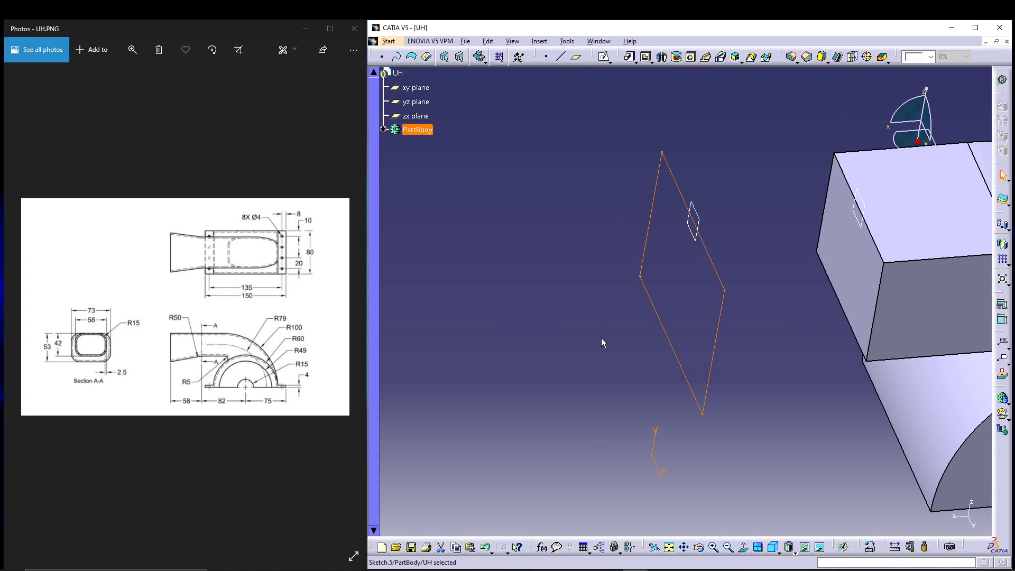
click(558, 364)
mouse_move(558, 364)
middle_down()
mouse_move(576, 419)
mouse_move(560, 351)
mouse_move(578, 419)
mouse_move(591, 358)
mouse_move(614, 421)
mouse_move(619, 408)
middle_up()
click(751, 56)
drag(862, 248, 886, 284)
click(720, 304)
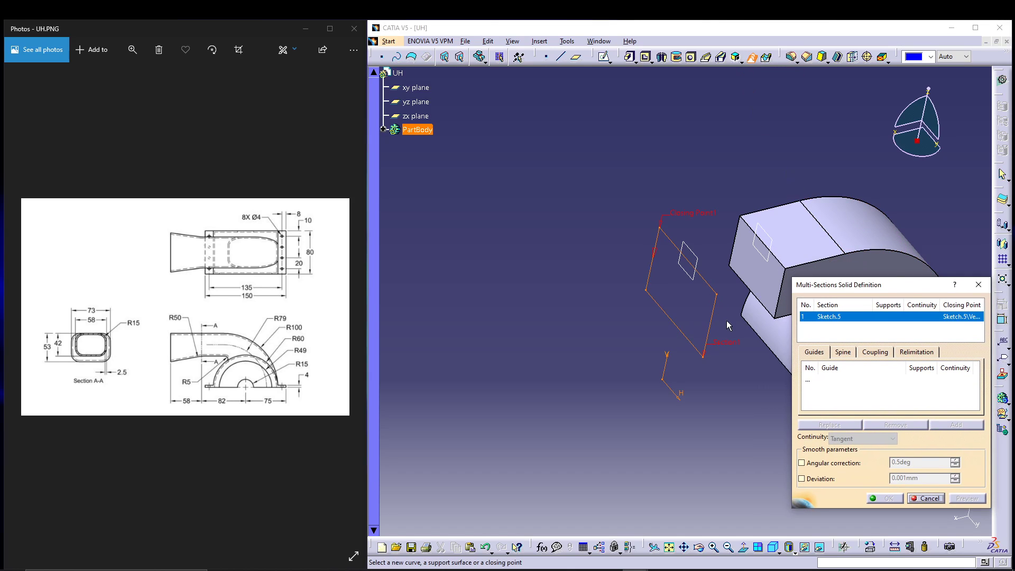
click(762, 273)
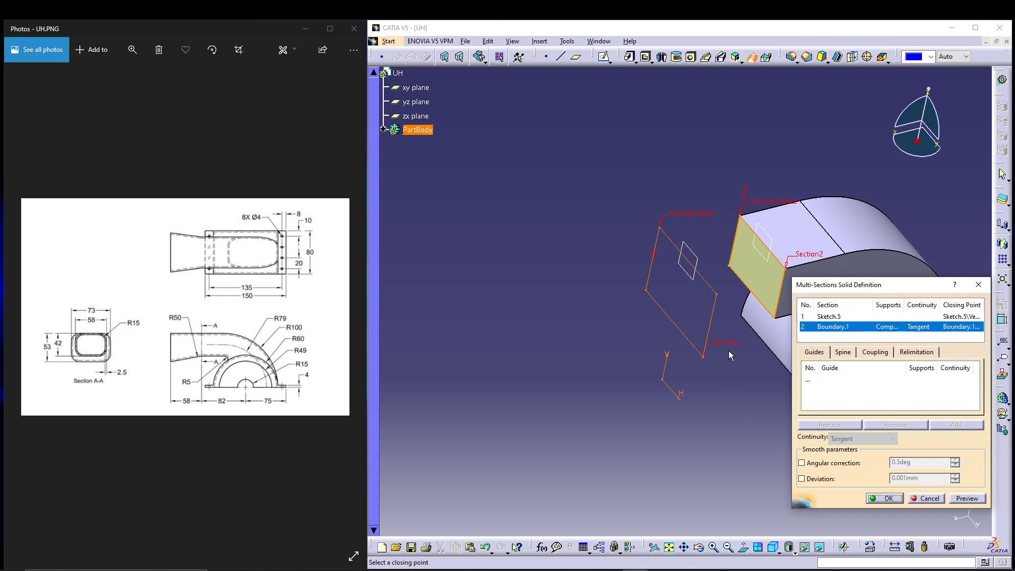
Reverse the duct-end section's closing direction to match the inlet rectangle's, preview the loft and create the multi-sections solid
click(968, 500)
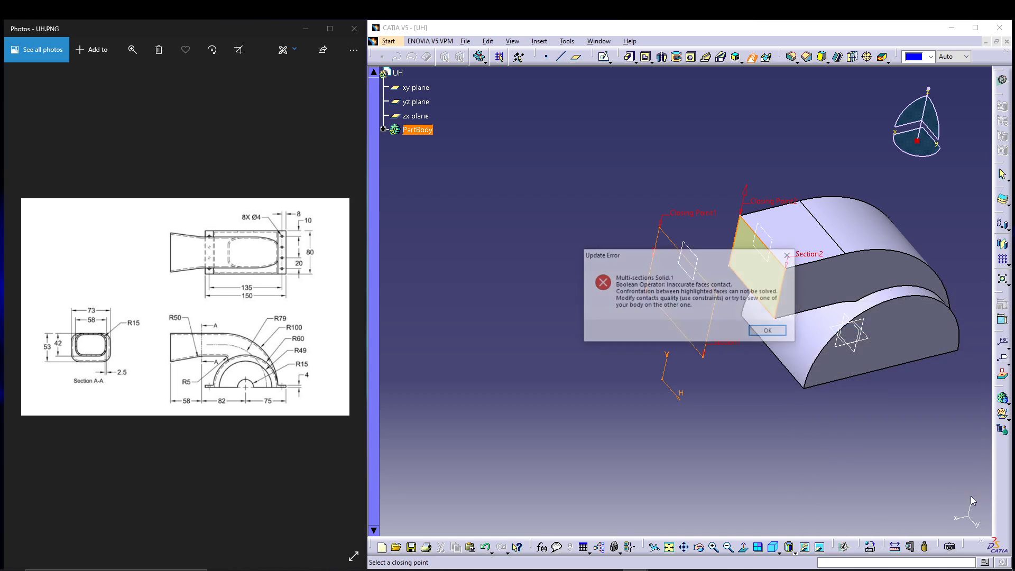
click(765, 333)
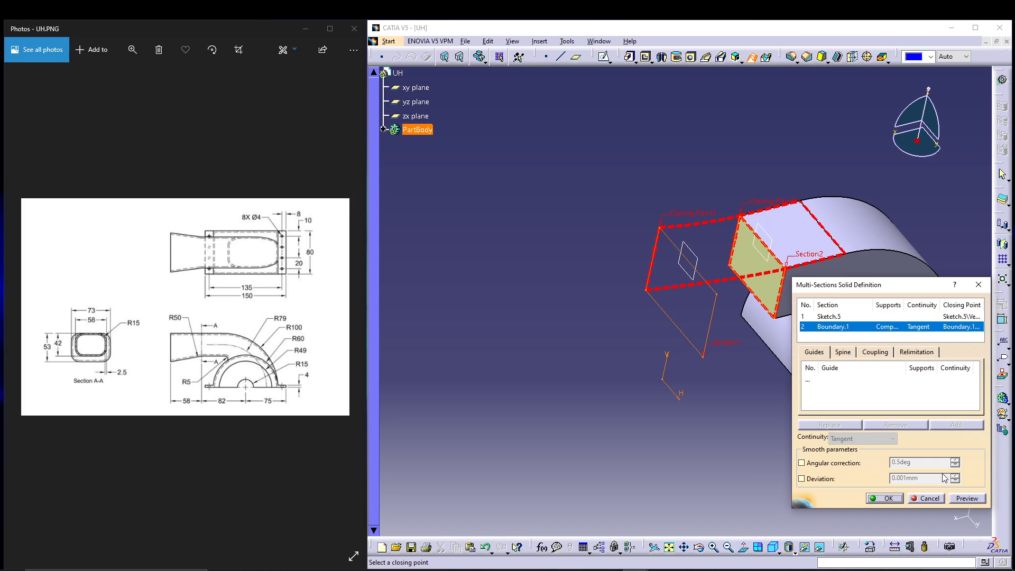
click(974, 502)
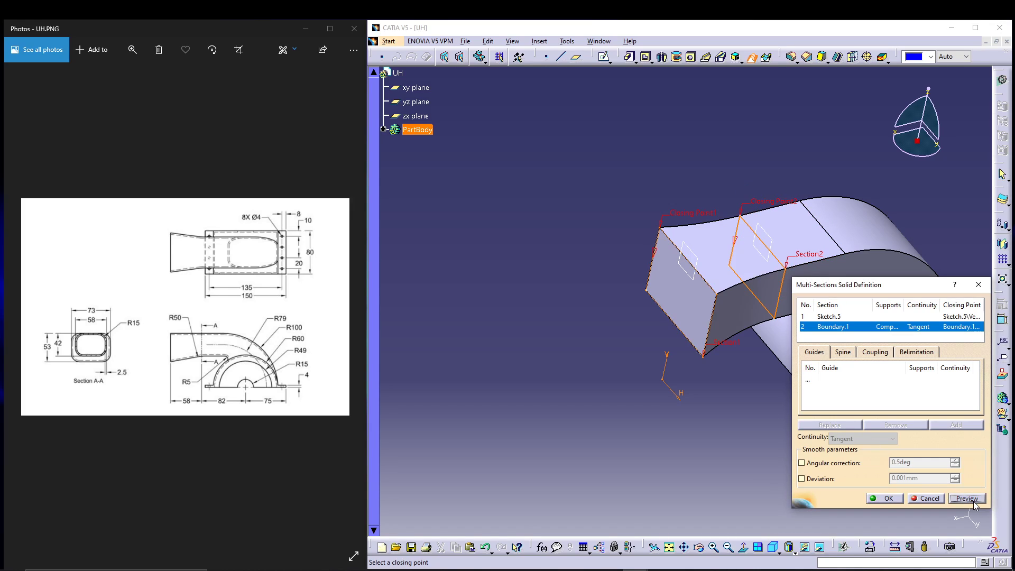
click(880, 500)
mouse_move(528, 358)
middle_down()
mouse_move(497, 322)
mouse_move(555, 390)
mouse_move(702, 240)
mouse_move(458, 351)
mouse_move(538, 295)
mouse_move(560, 356)
mouse_move(519, 340)
middle_up()
middle_drag(603, 353, 502, 410)
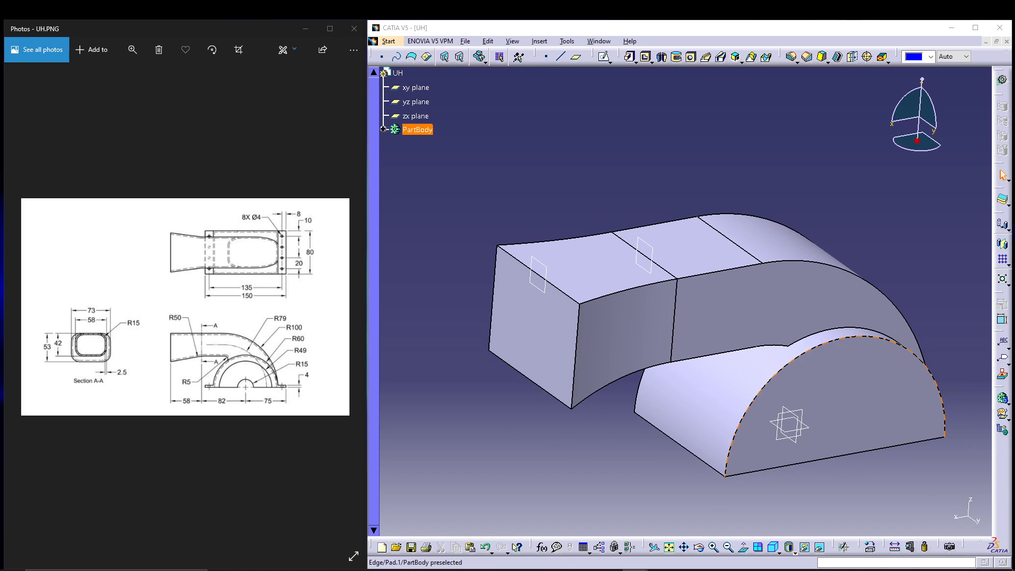
middle_drag(538, 454, 561, 424)
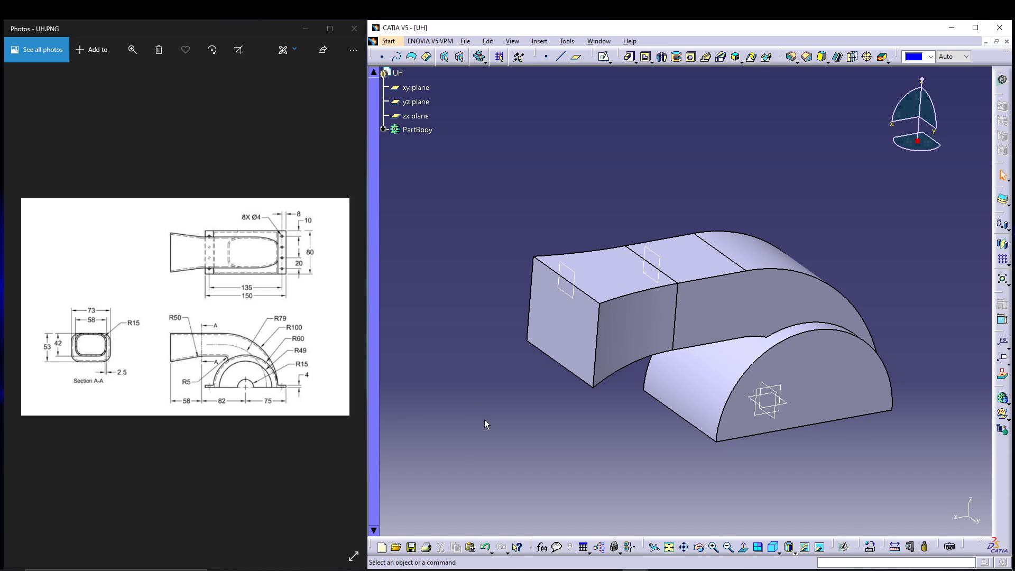
Fillet the four lengthwise edges of the duct and flared inlet with a 15 mm radius
click(383, 130)
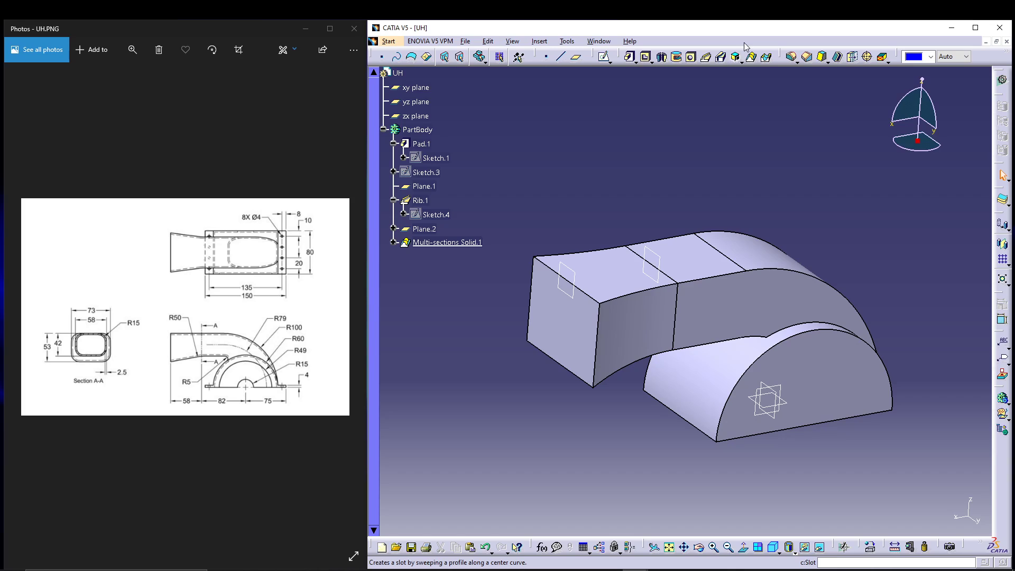
click(792, 56)
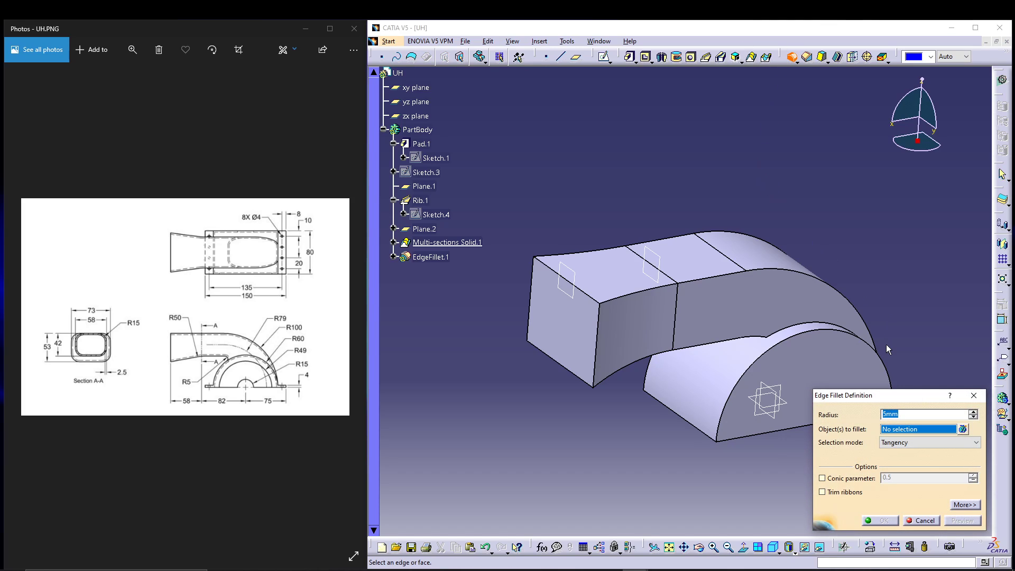
text(15)
click(613, 303)
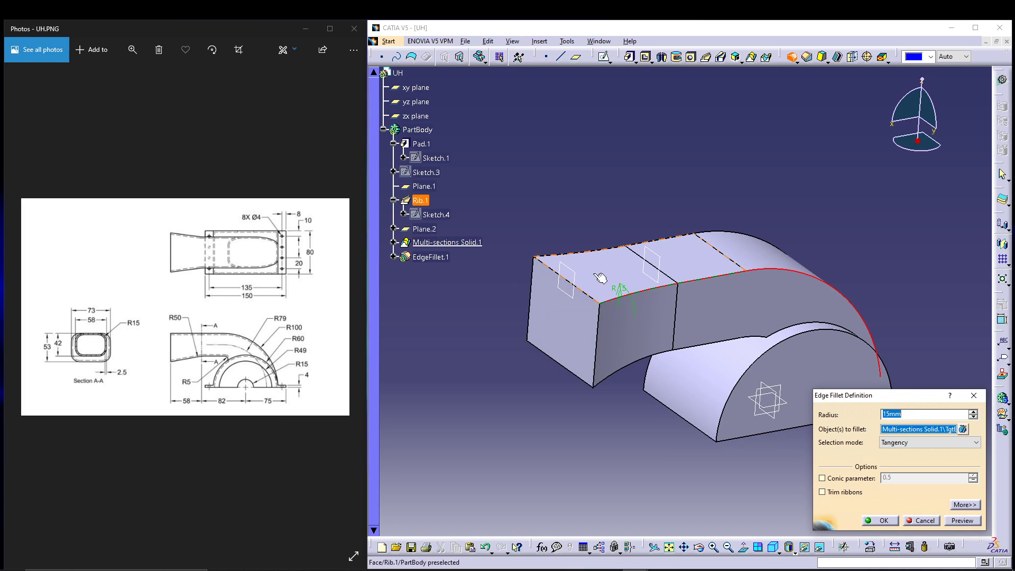
click(626, 370)
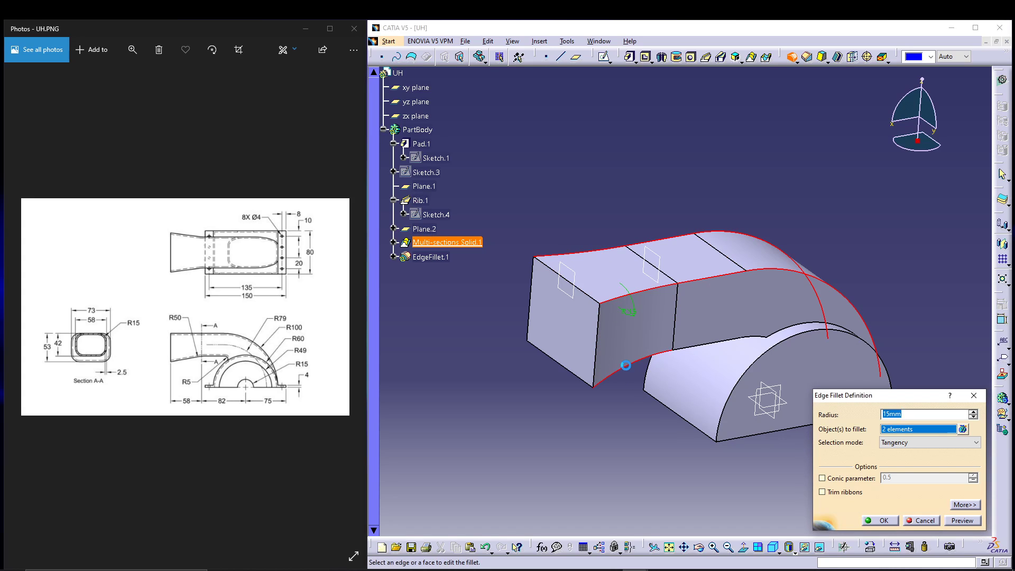
middle_drag(496, 350, 666, 353)
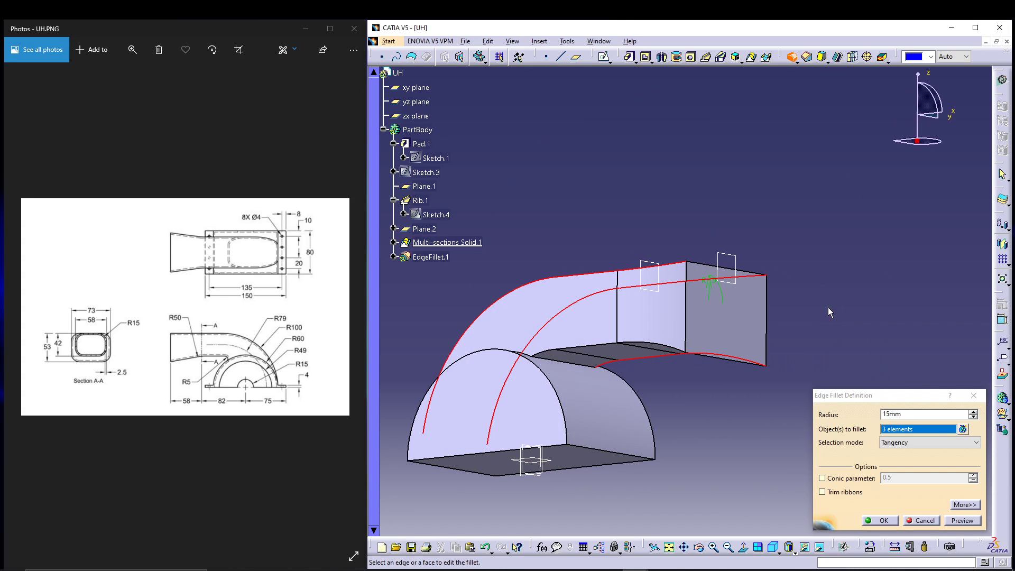
click(669, 348)
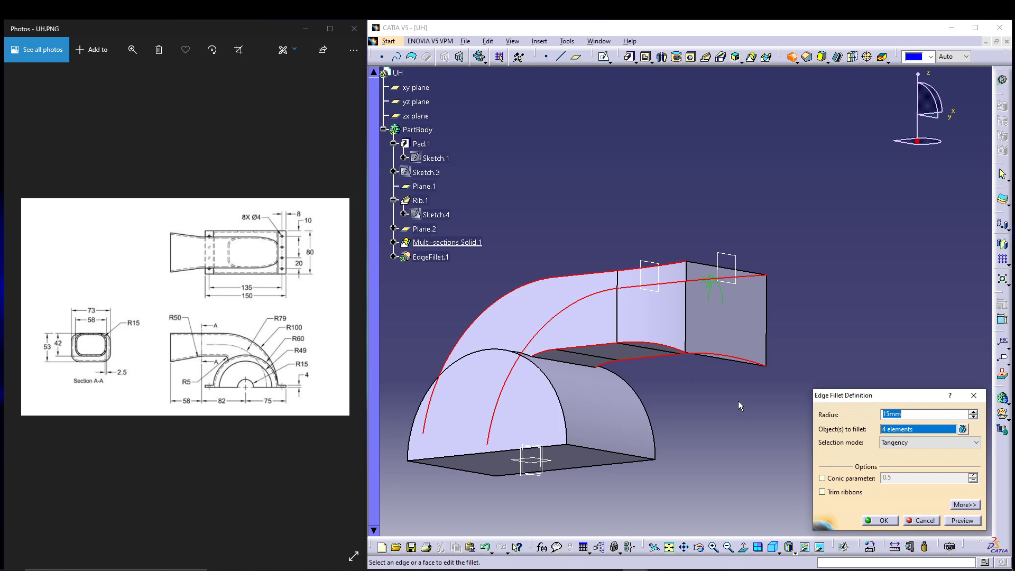
click(882, 521)
Hide the extracted face whose corners protrude from the filleted duct where the flared inlet begins
middle_drag(688, 296, 466, 319)
middle_drag(718, 430, 679, 294)
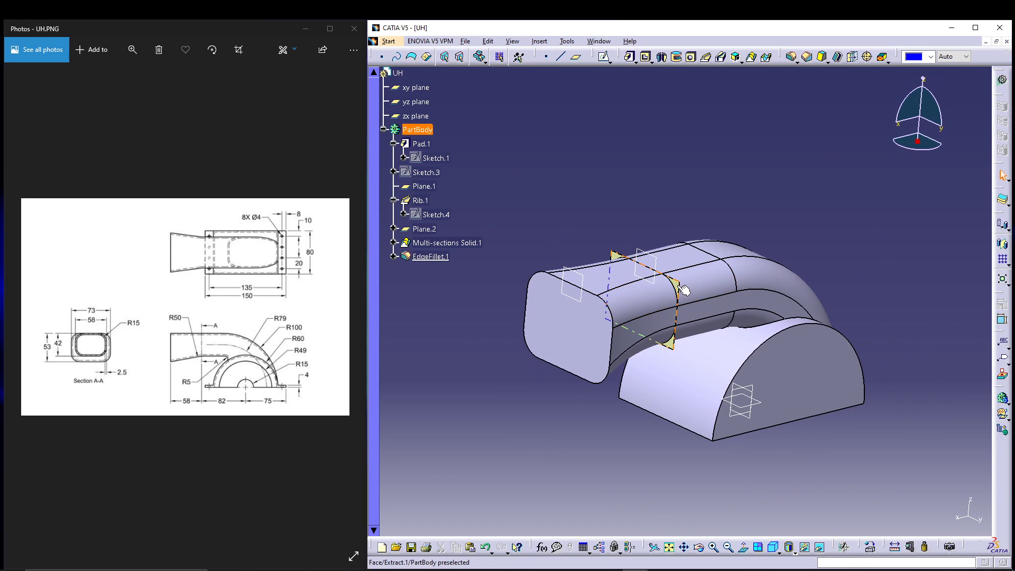
click(679, 287)
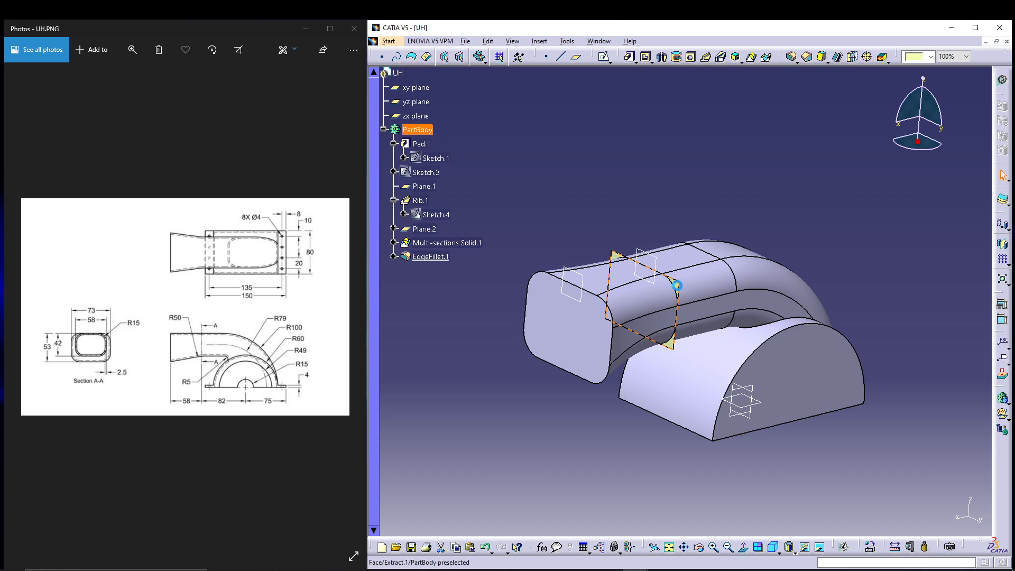
right_click(682, 289)
click(703, 321)
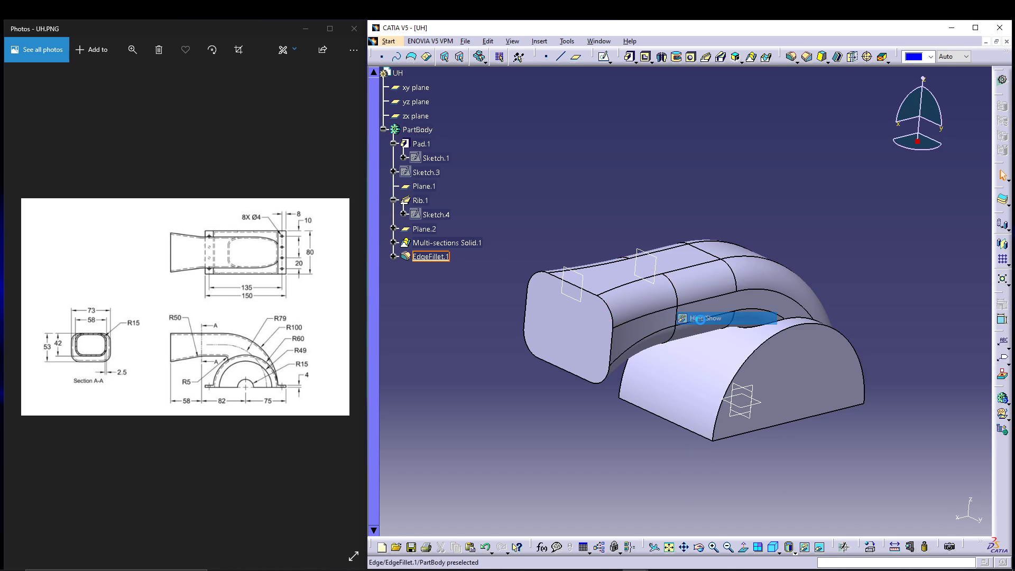
middle_drag(579, 476, 566, 421)
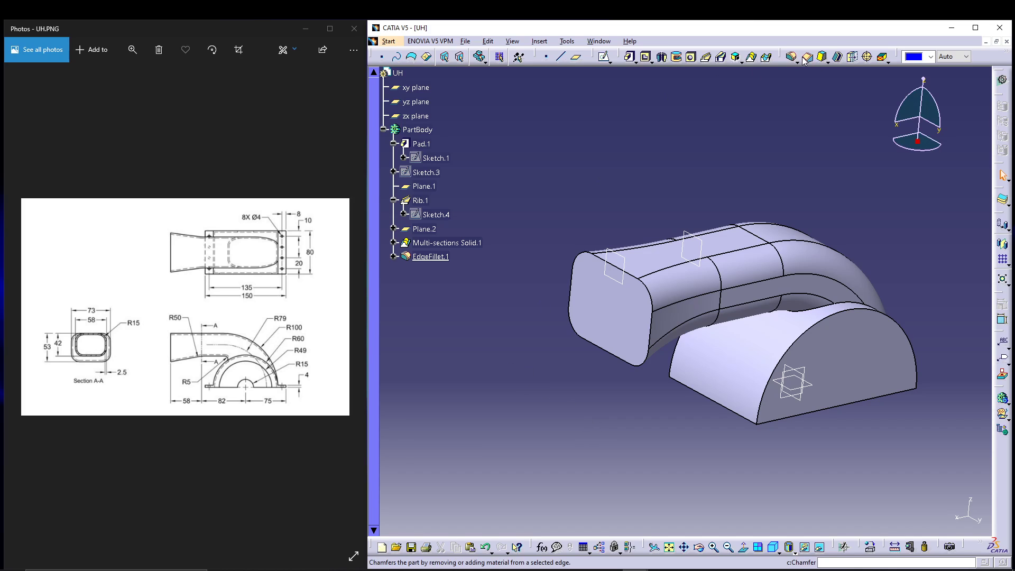
Shell the housing with a 2.5 mm inside thickness, removing the inlet end face and the flat underside of the semicircular body
click(838, 56)
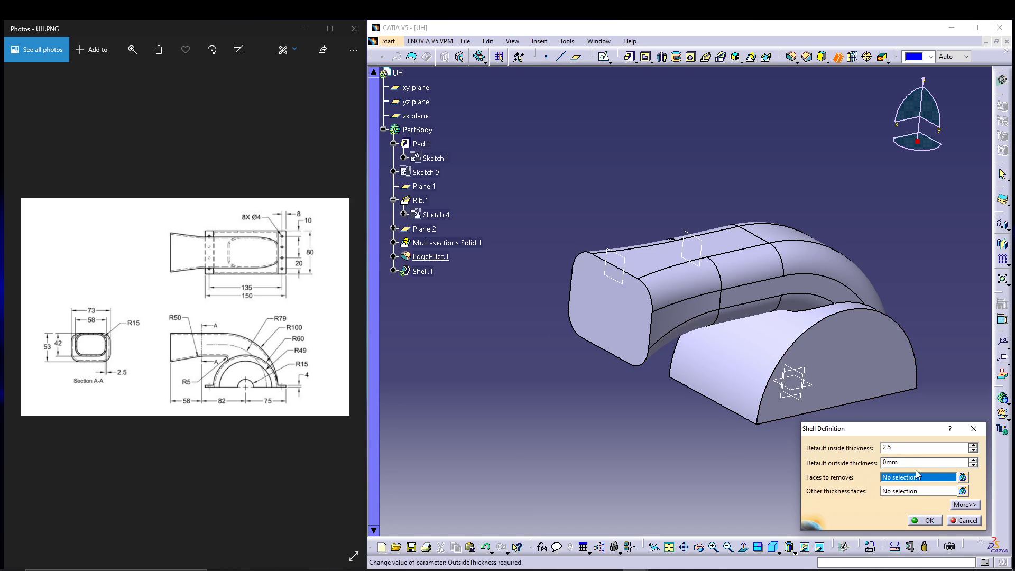
click(602, 320)
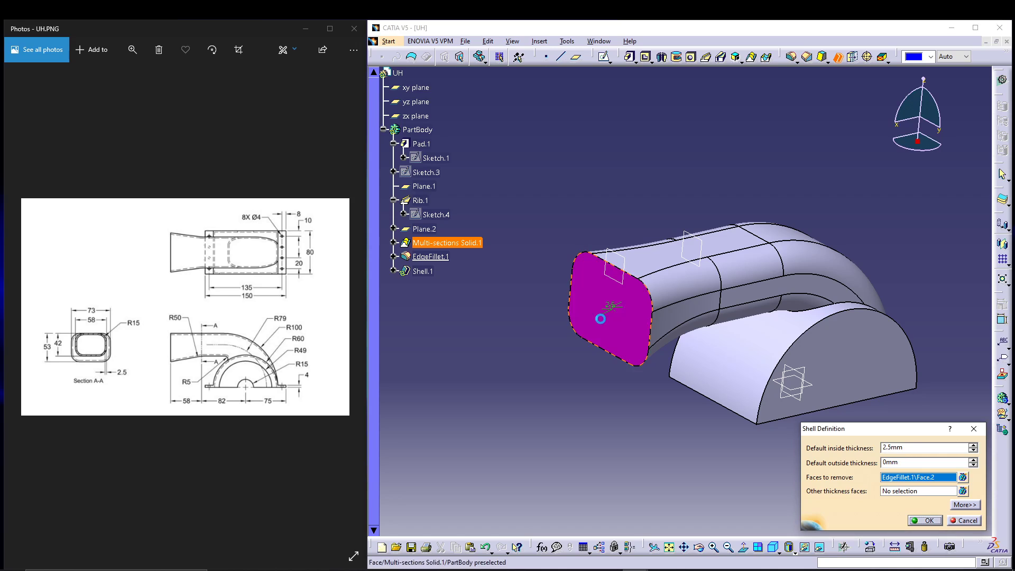
middle_drag(722, 449, 685, 159)
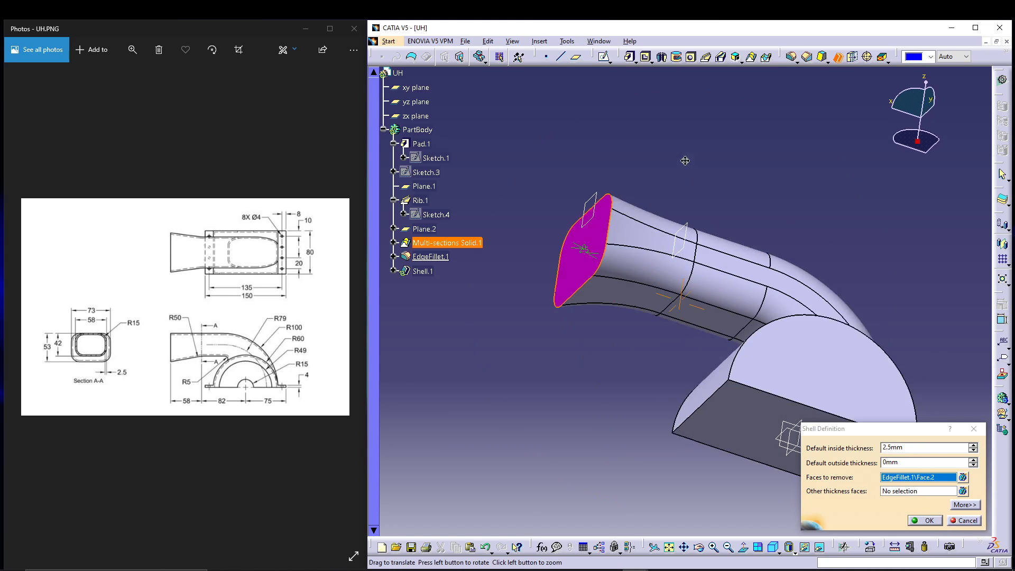
click(714, 344)
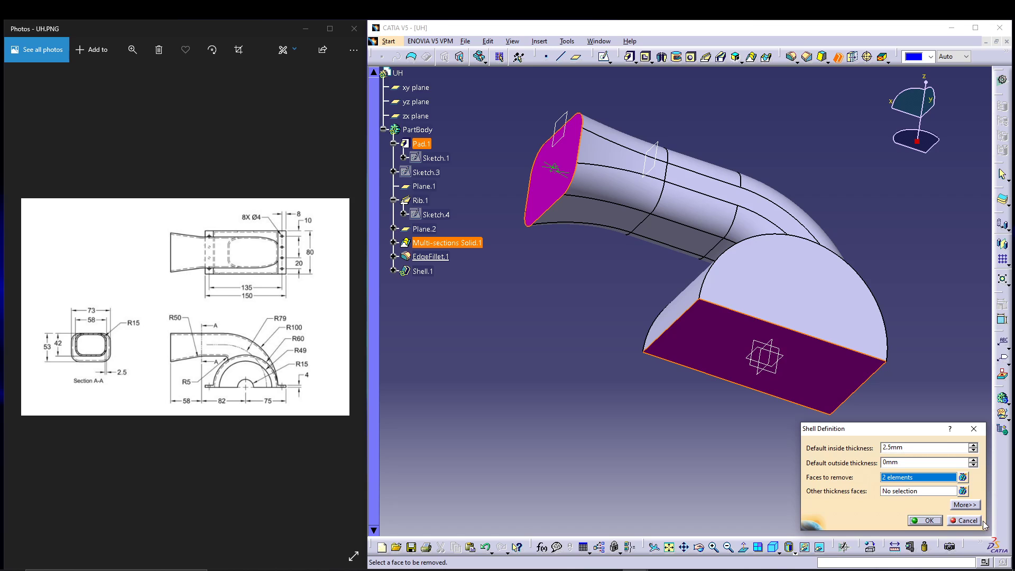
click(933, 521)
middle_drag(675, 446, 675, 474)
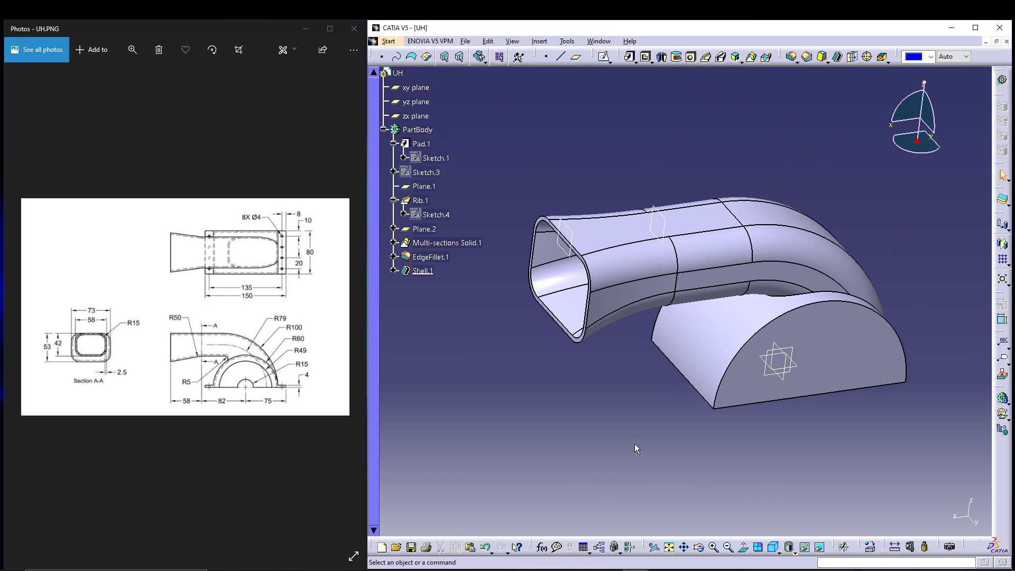
Fillet the outer edge where the curved duct meets the semicircular body with a 5 mm radius
middle_drag(635, 443, 627, 469)
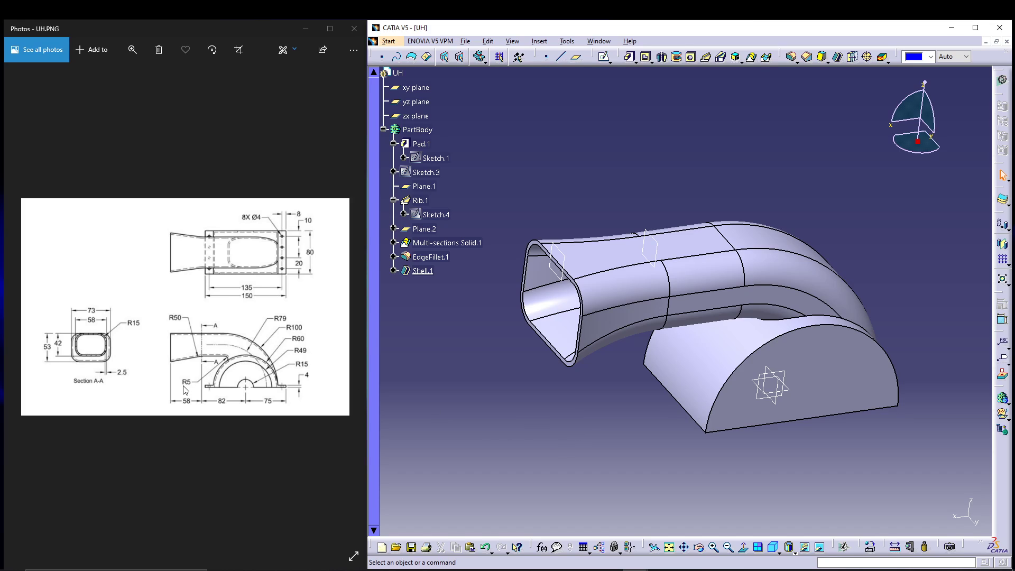
middle_drag(579, 387, 535, 434)
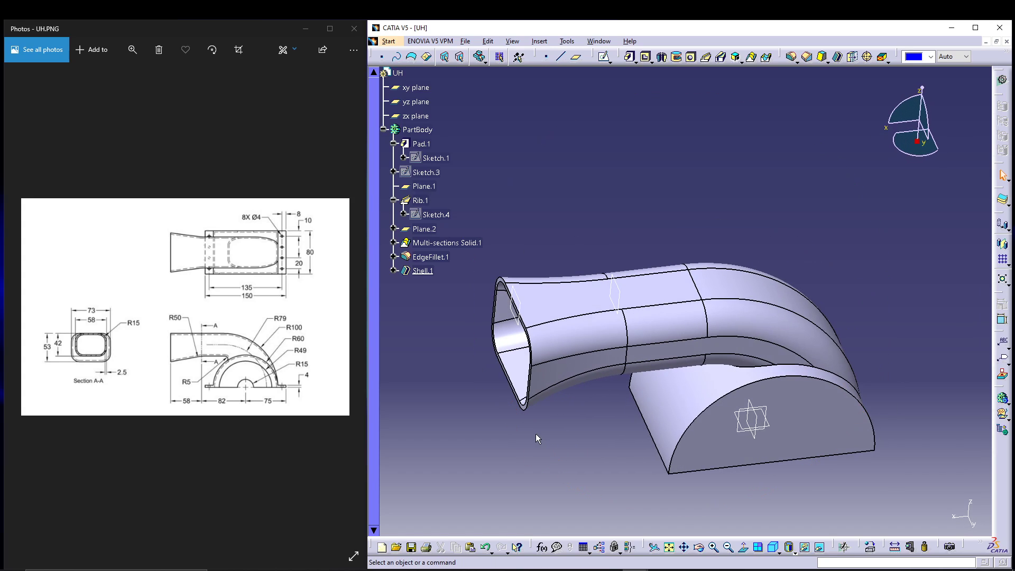
middle_drag(899, 285, 877, 224)
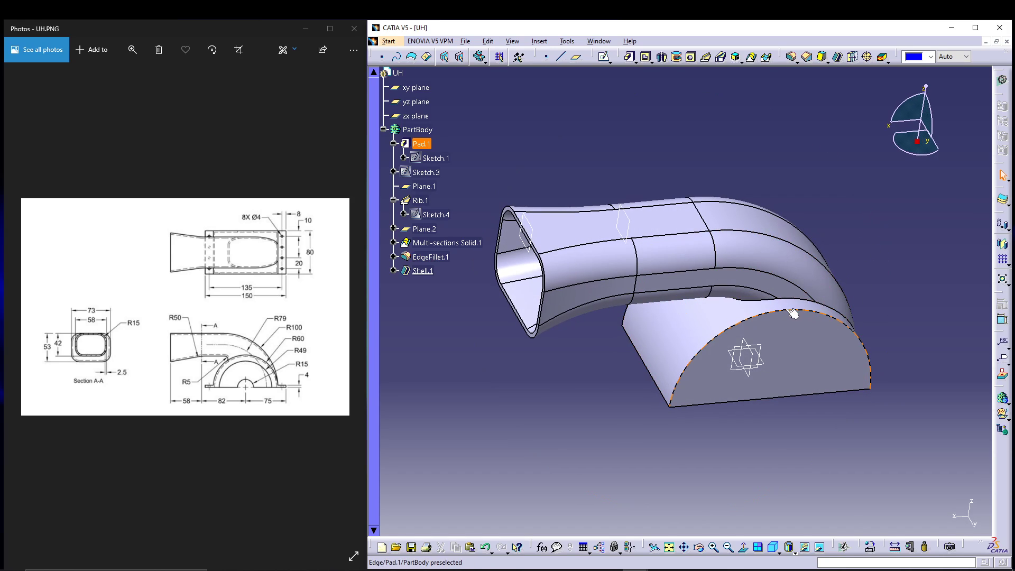
click(792, 57)
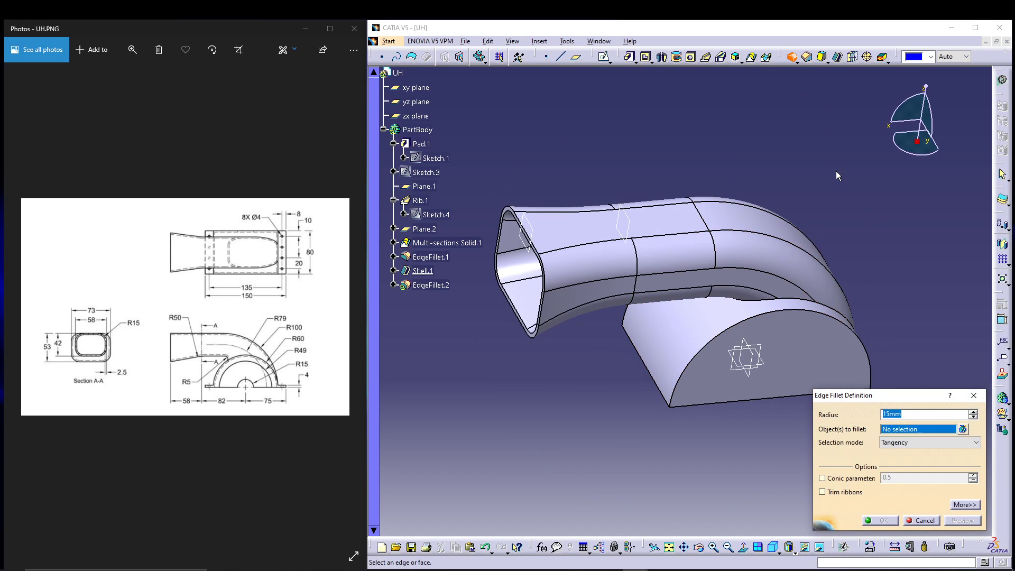
click(772, 305)
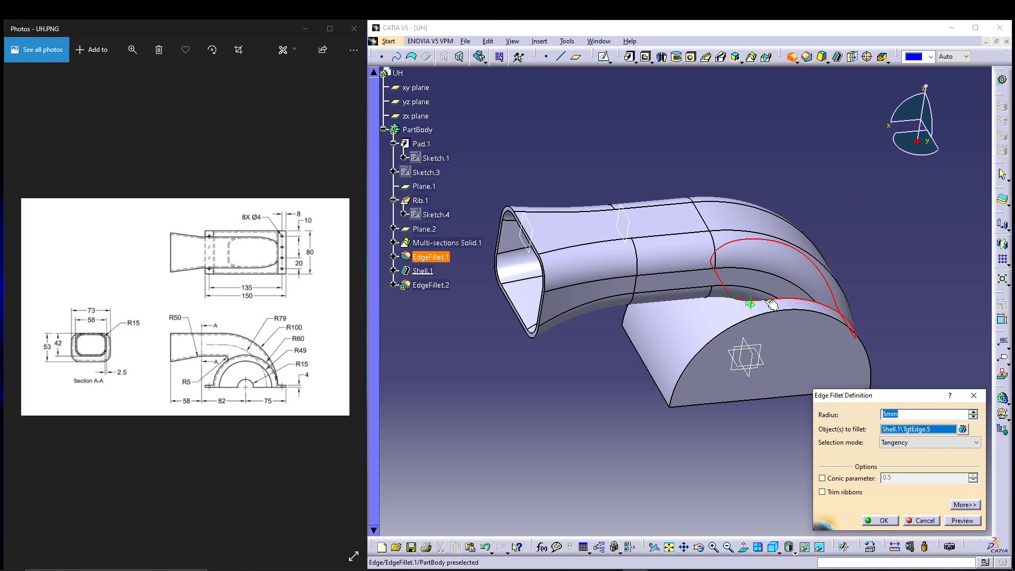
click(883, 520)
middle_drag(922, 251, 900, 270)
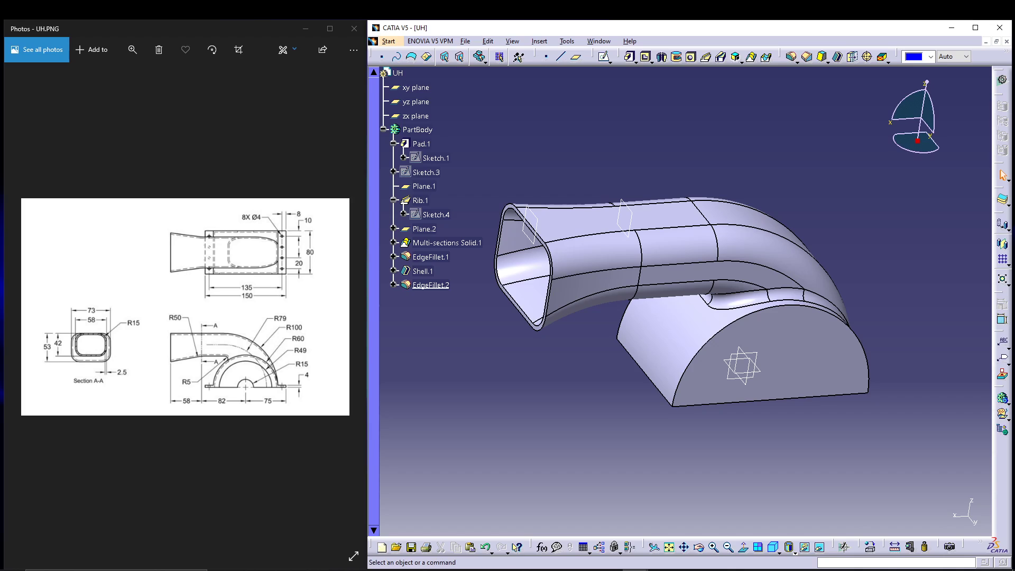
Sketch a circle of about 41 mm radius centred on the origin on the body's flat semicircular side face
click(653, 399)
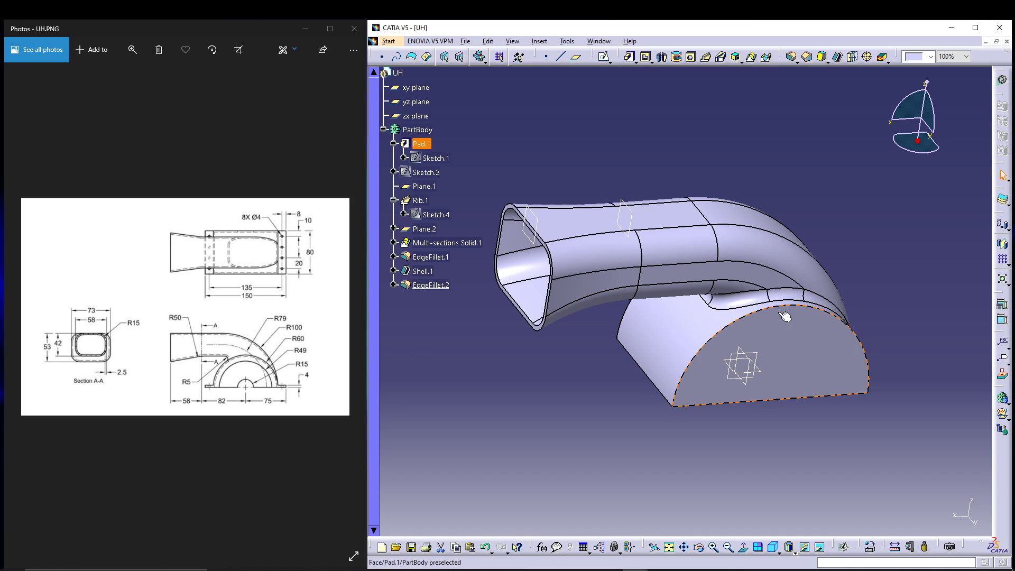
click(606, 59)
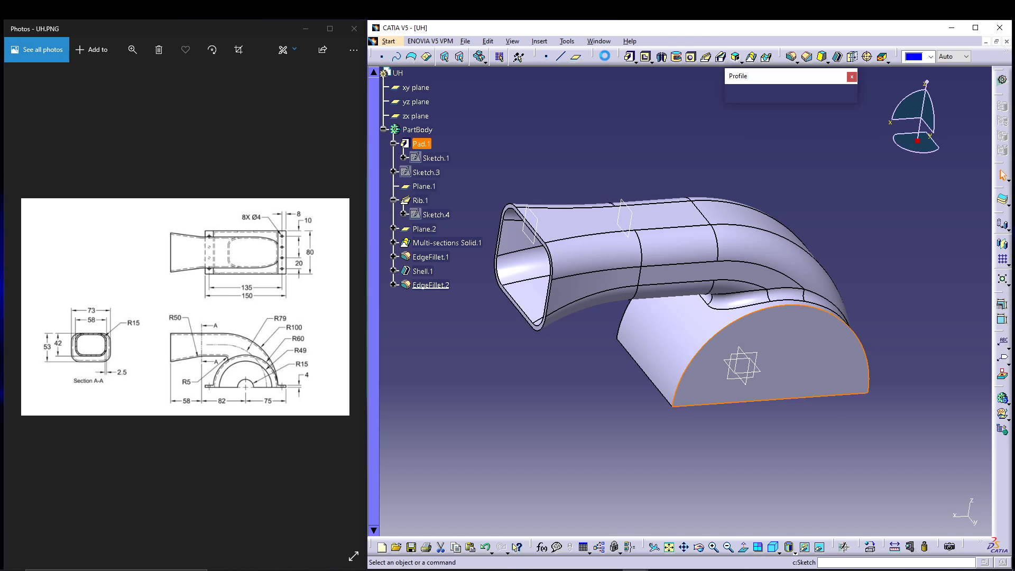
click(770, 94)
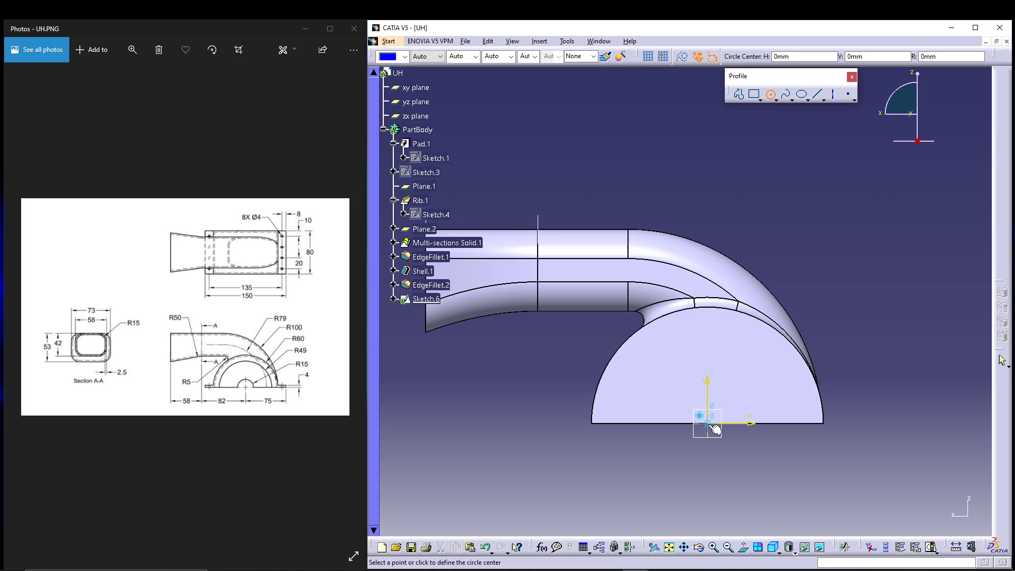
key(Escape)
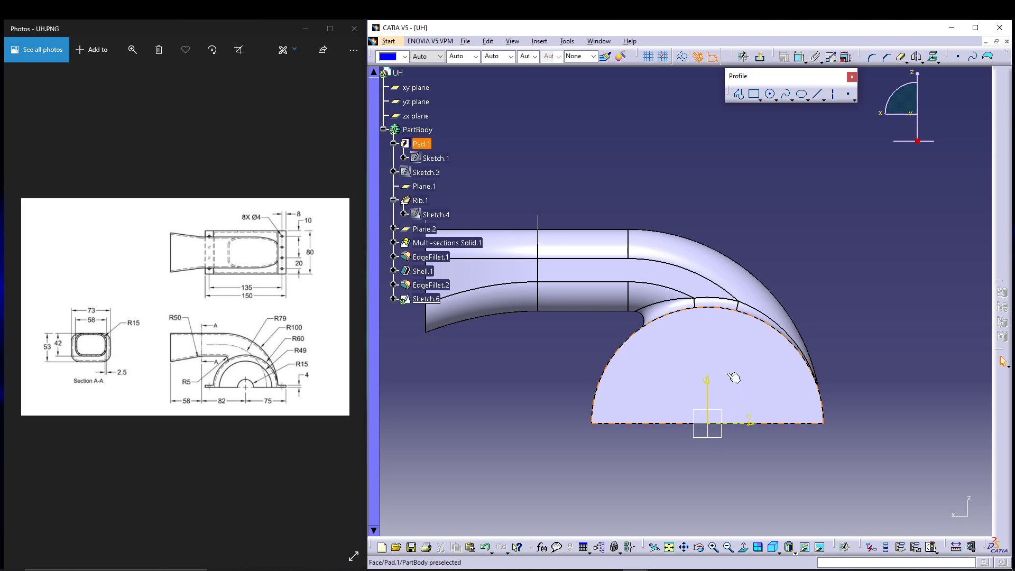
click(770, 94)
click(708, 423)
click(739, 347)
Dimension the circle's radius and set it to 49 mm
click(785, 56)
click(806, 284)
double_click(806, 286)
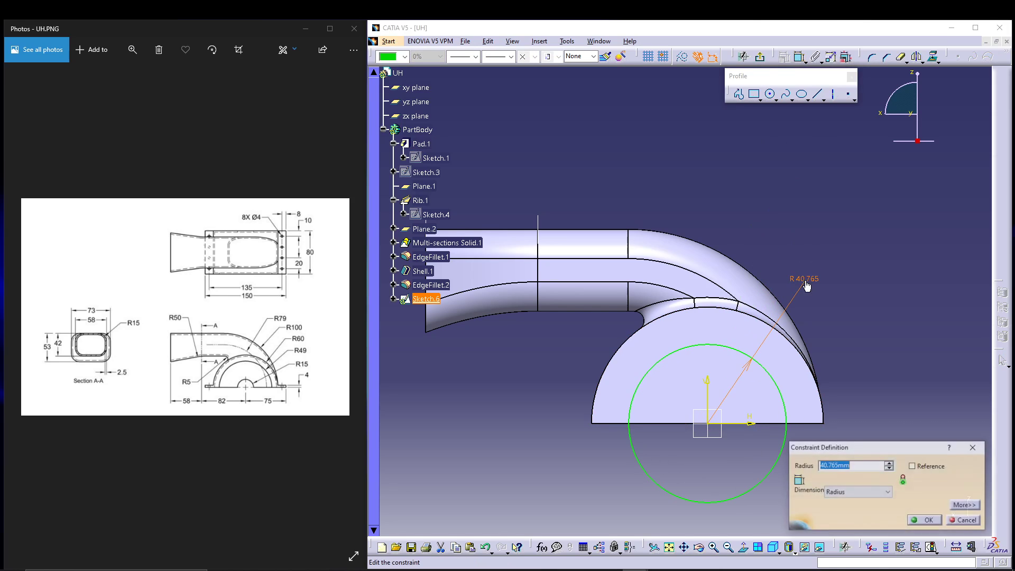
text(49)
key(Return)
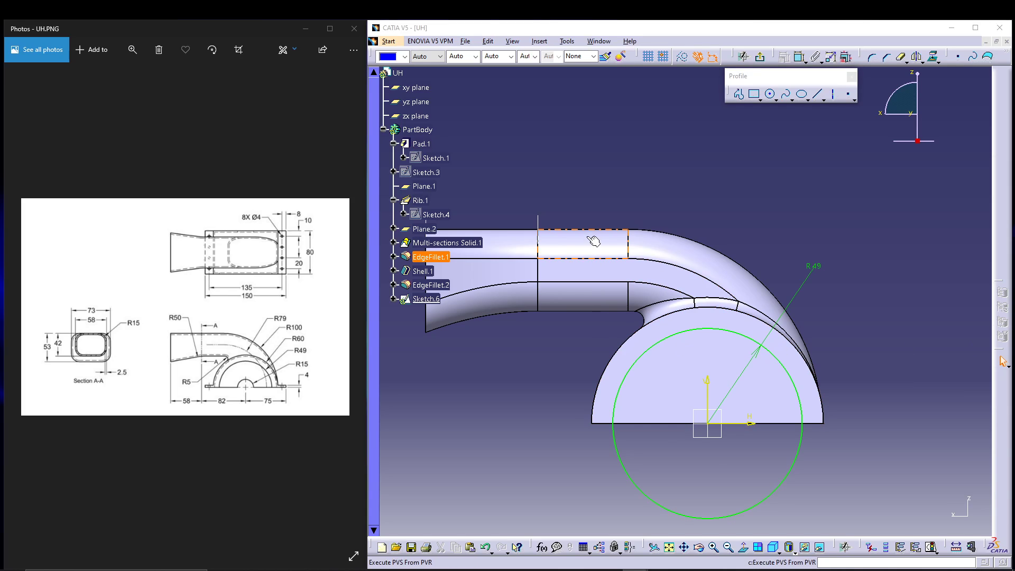
Draw a horizontal line across the 49 mm circle's diameter and trim away the circle's lower half
click(821, 98)
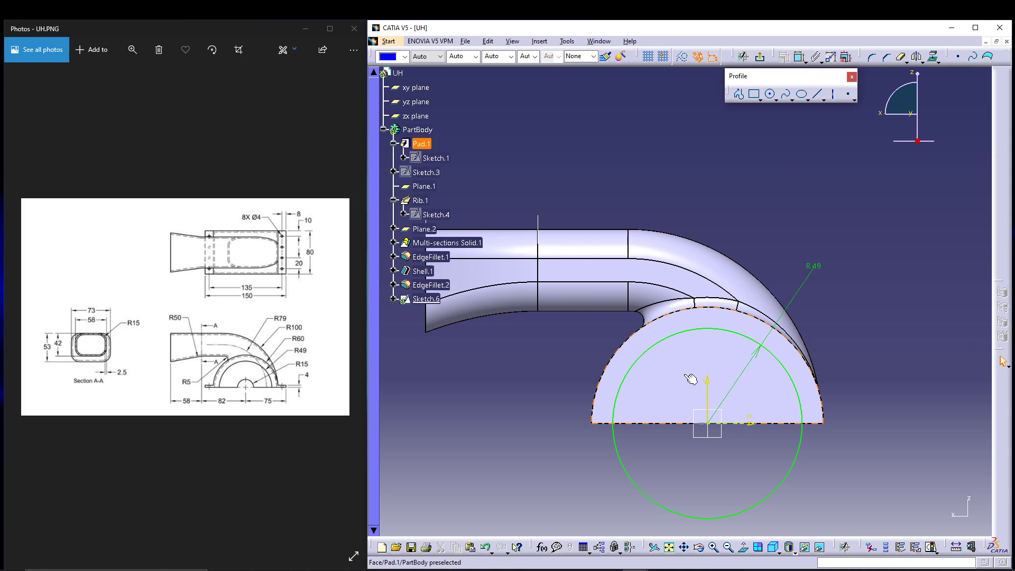
click(817, 98)
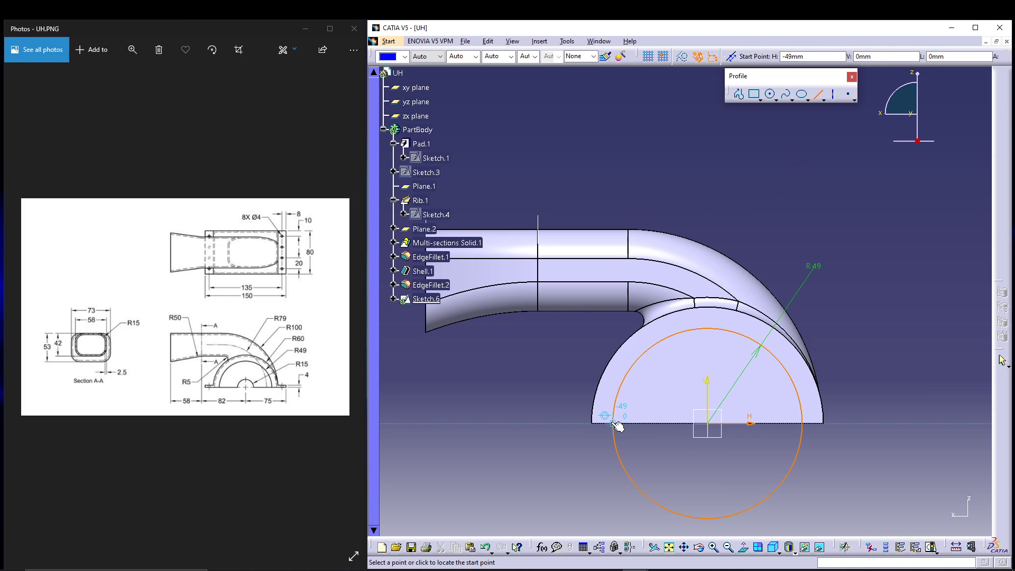
click(805, 423)
click(870, 462)
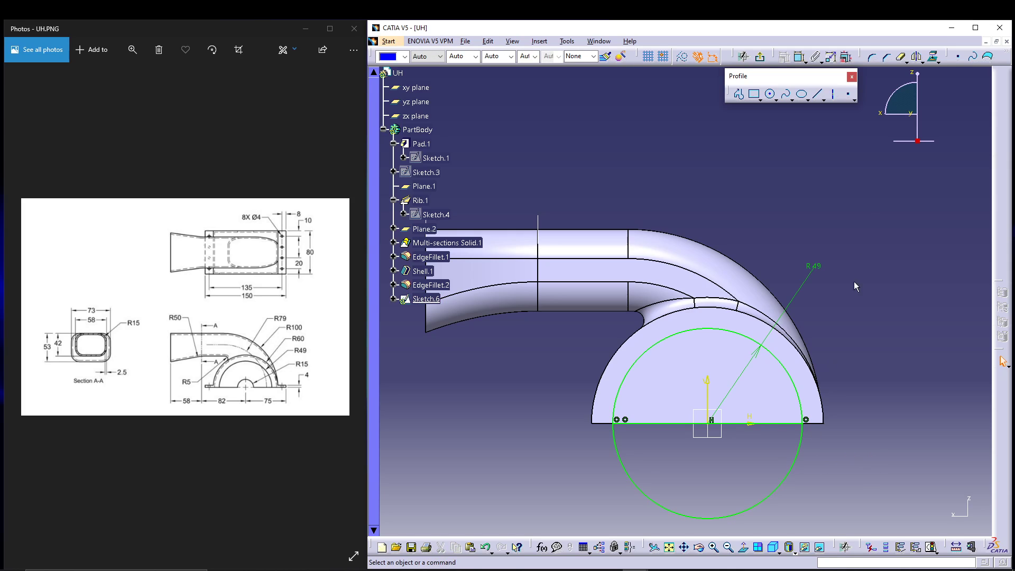
click(872, 54)
click(803, 445)
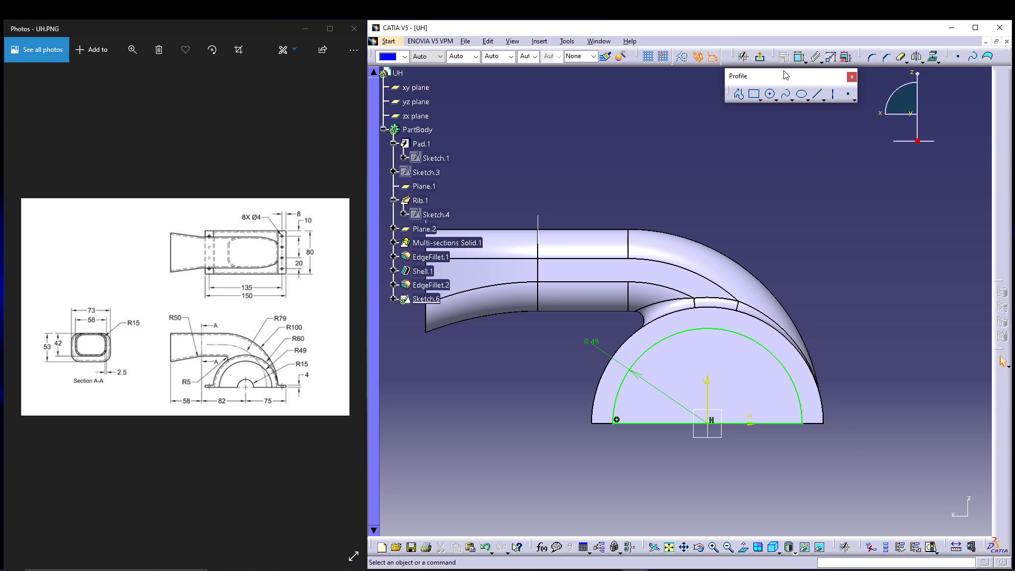
Pocket the semicircular profile through the housing's side wall with the Up to next limit
click(760, 57)
middle_drag(796, 284, 788, 220)
click(647, 59)
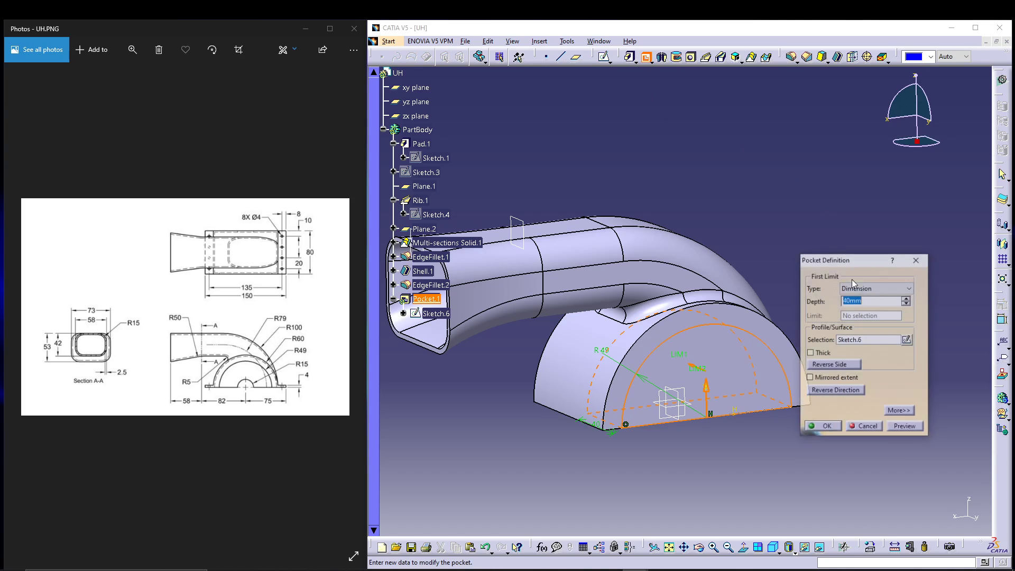
click(880, 288)
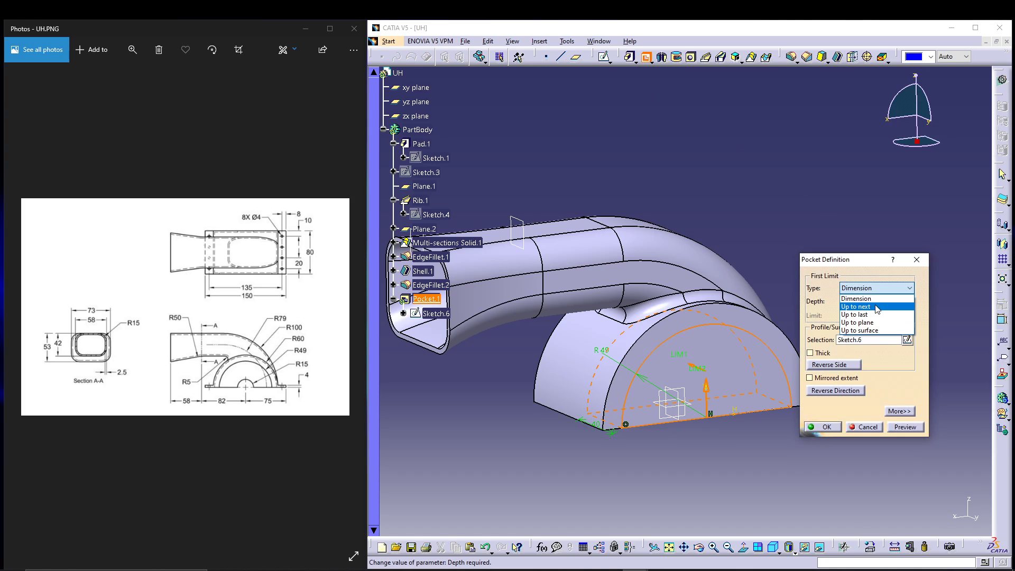
click(877, 307)
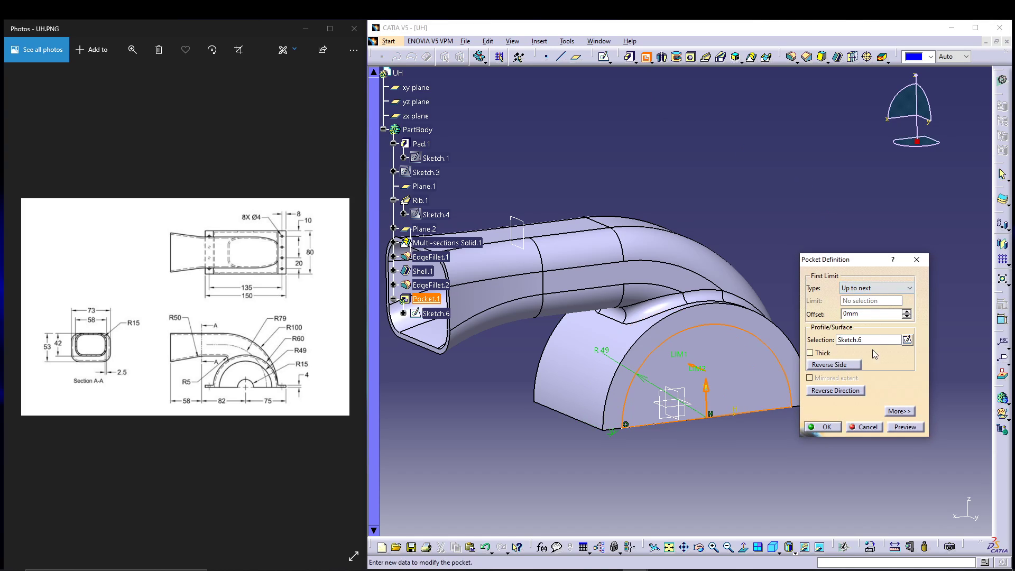
click(895, 427)
click(823, 427)
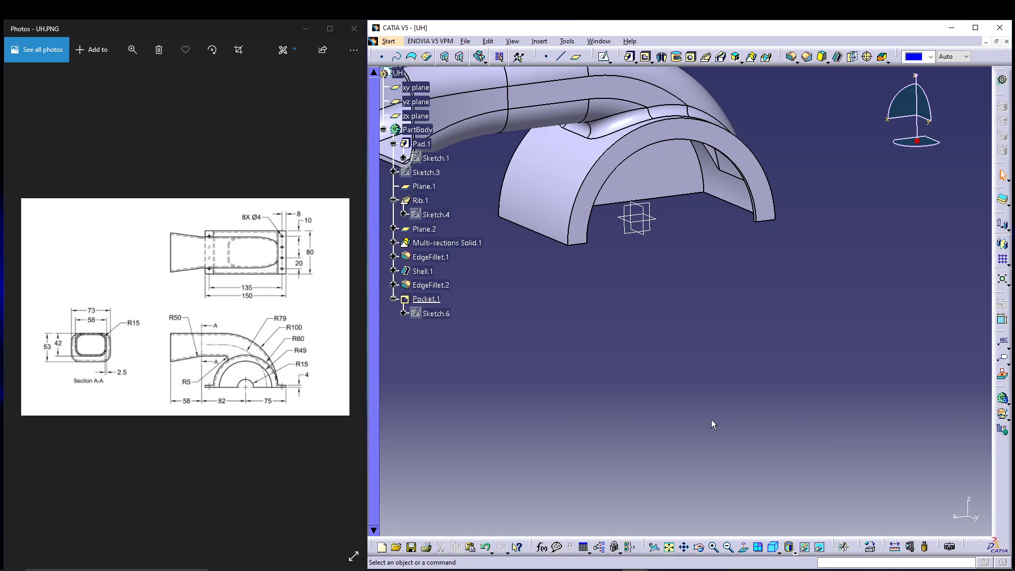
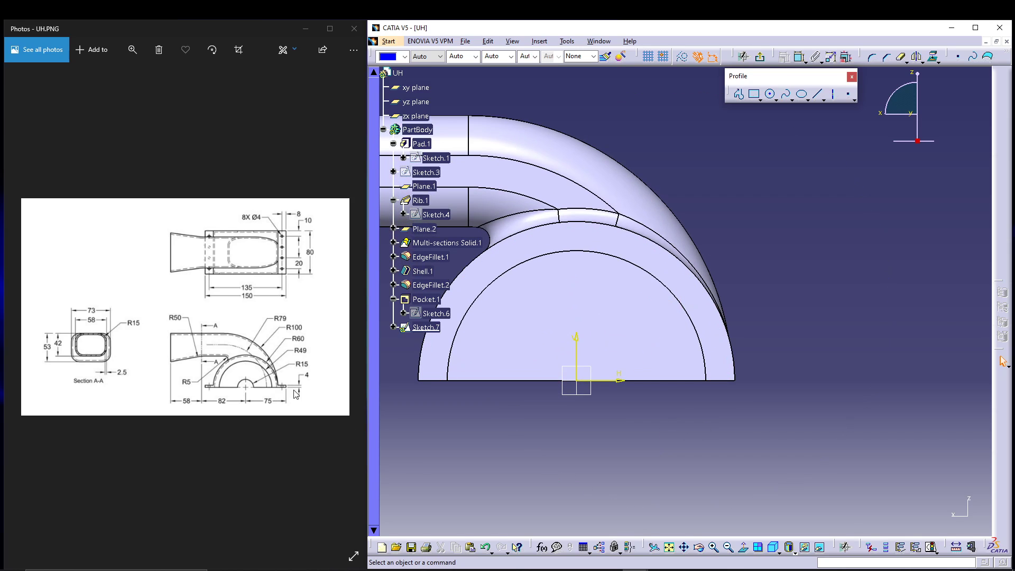
Sketch a rectangle about 15 mm wide and 5 mm high just outside the semicircular body, with its base on the horizontal axis
click(754, 94)
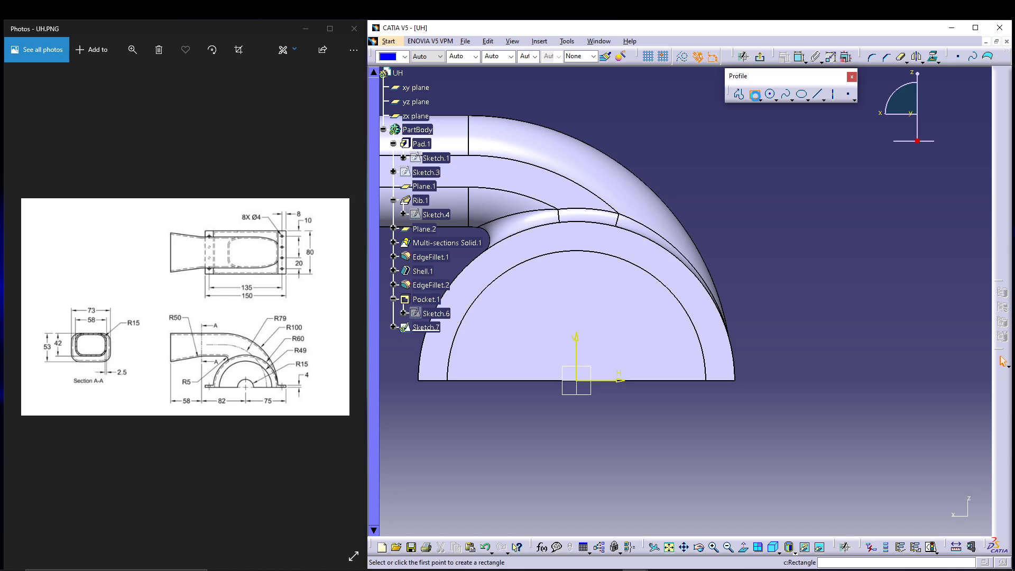
click(745, 368)
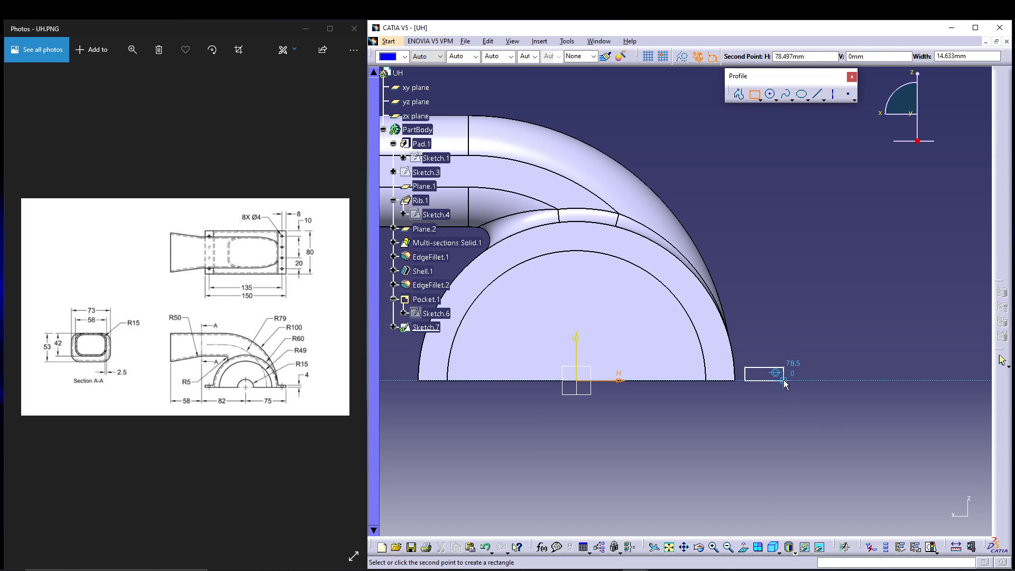
click(784, 380)
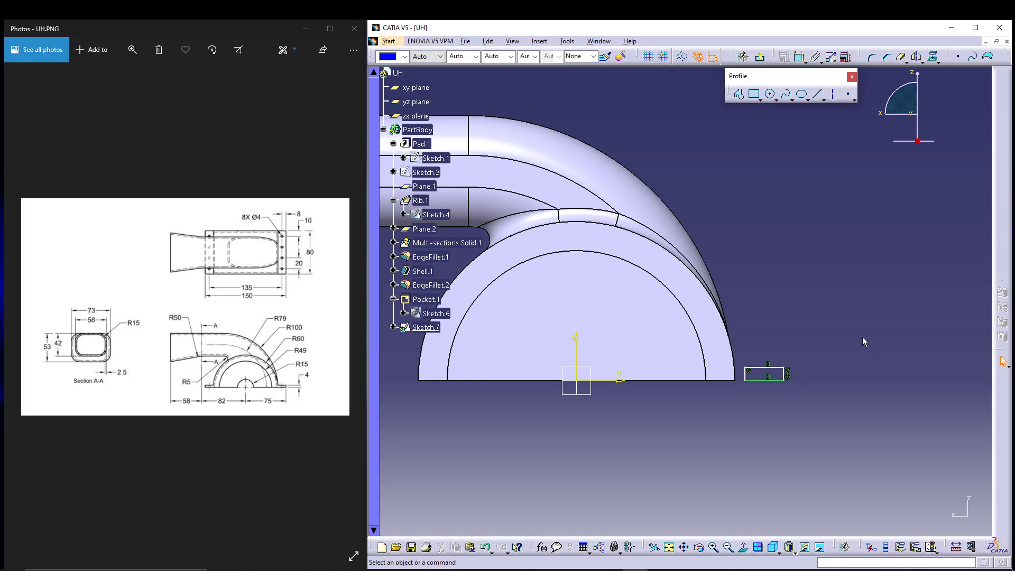
Project the body's outer arc as construction geometry and constrain the rectangle's inner vertical side tangent to it
click(738, 336)
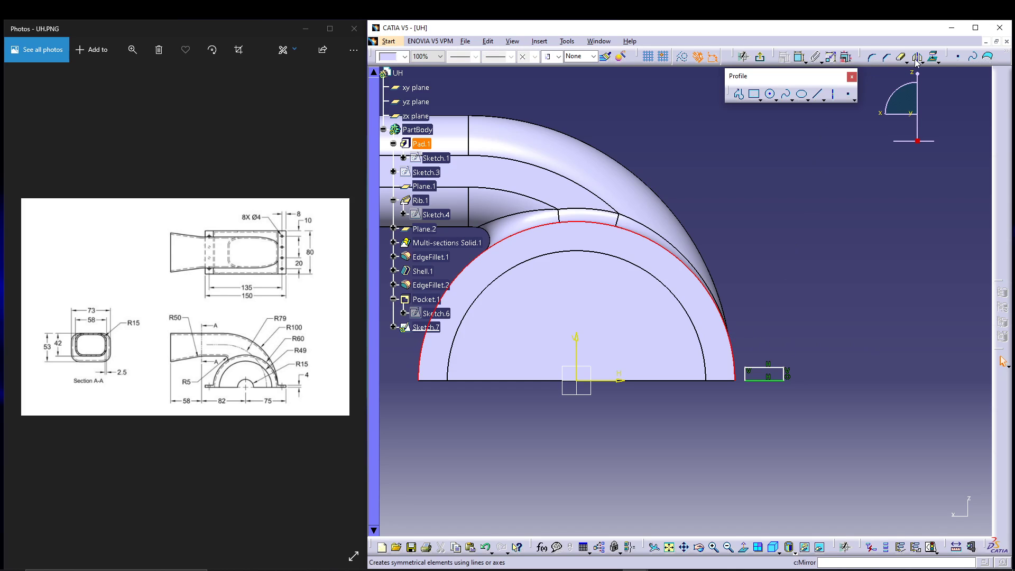
click(934, 57)
click(682, 58)
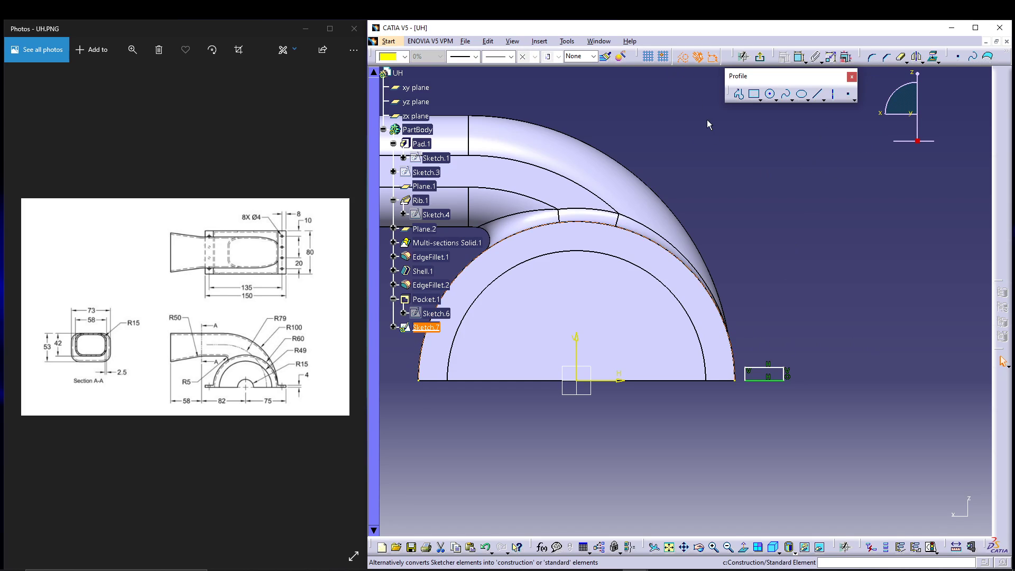
click(740, 365)
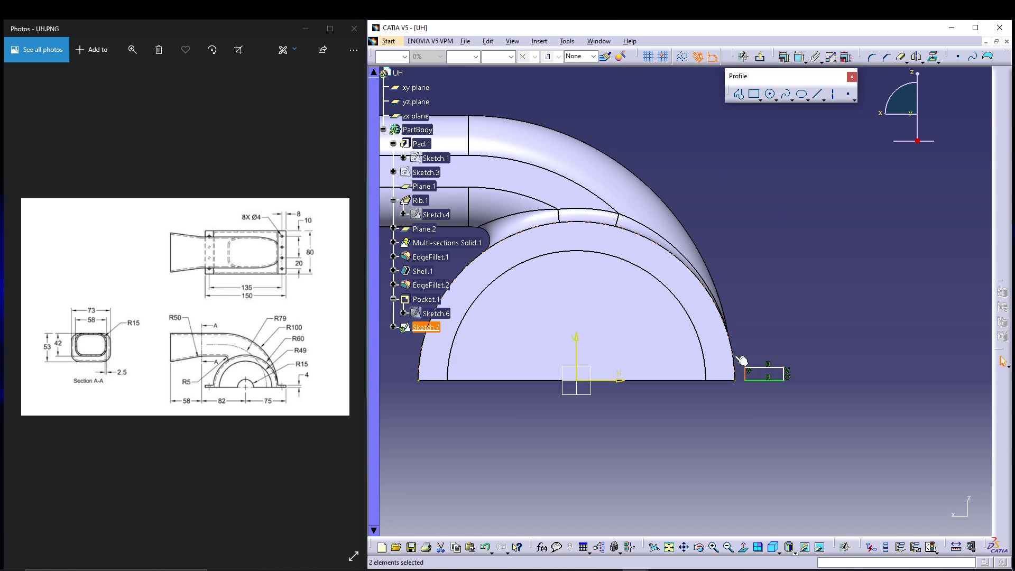
click(784, 57)
click(941, 444)
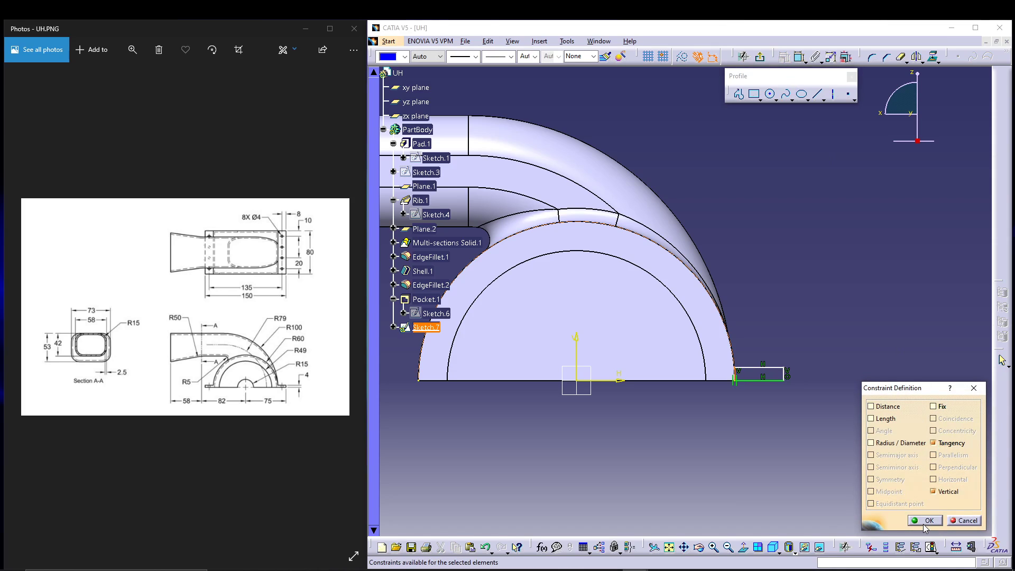
click(925, 520)
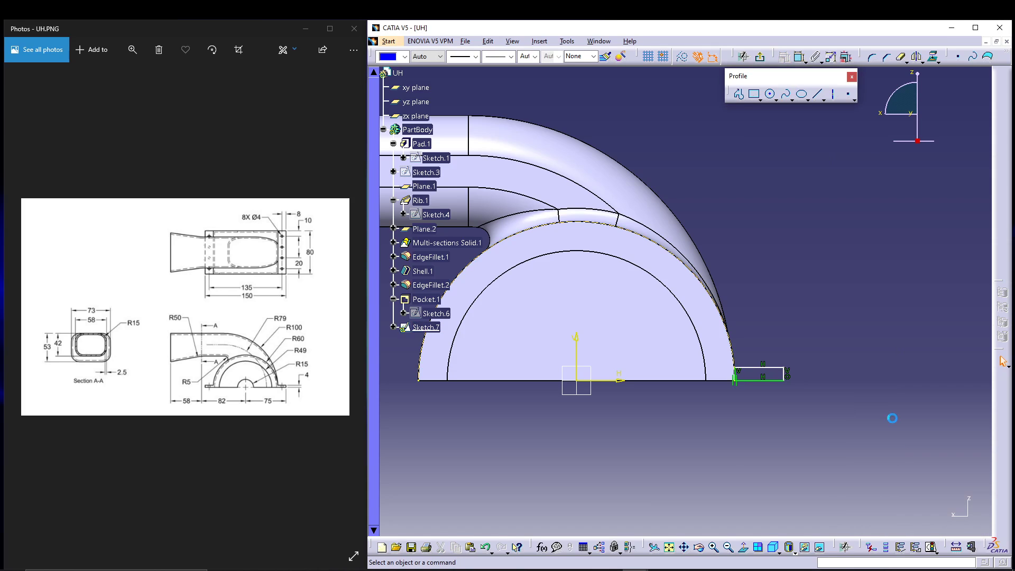
Dimension the flange rectangle's height and set it to 4 mm
click(800, 56)
click(756, 368)
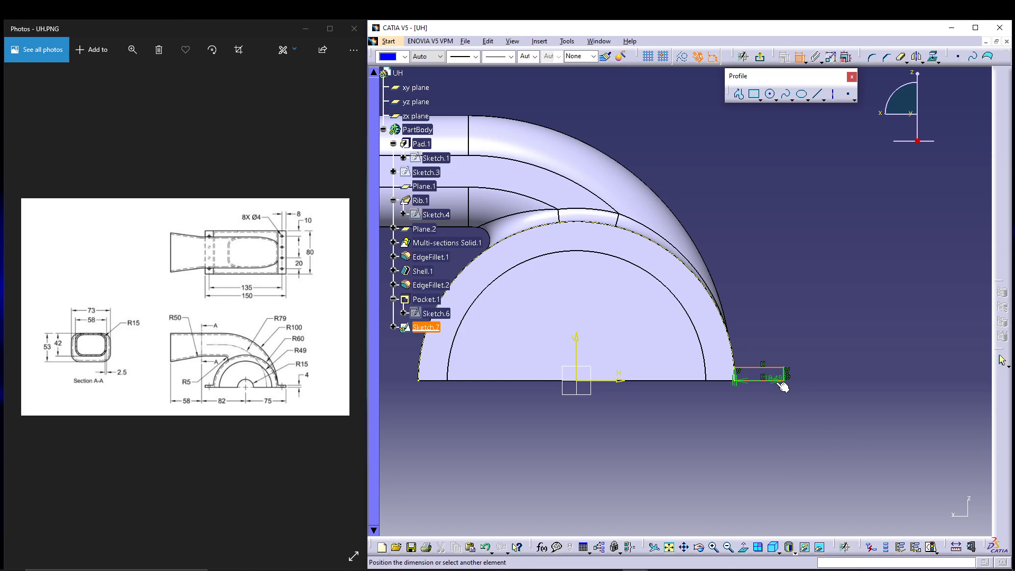
key(Escape)
double_click(802, 373)
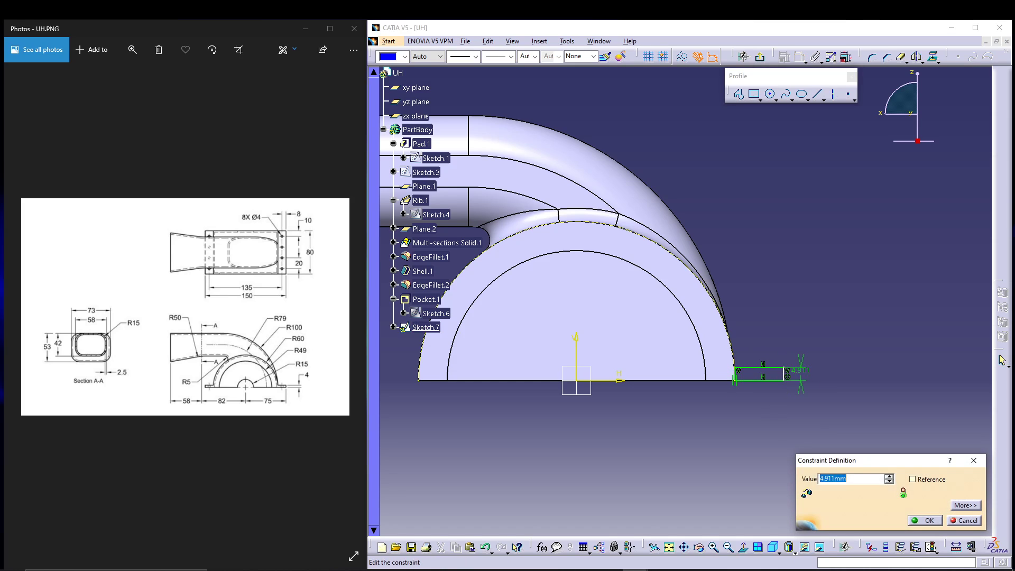
click(922, 520)
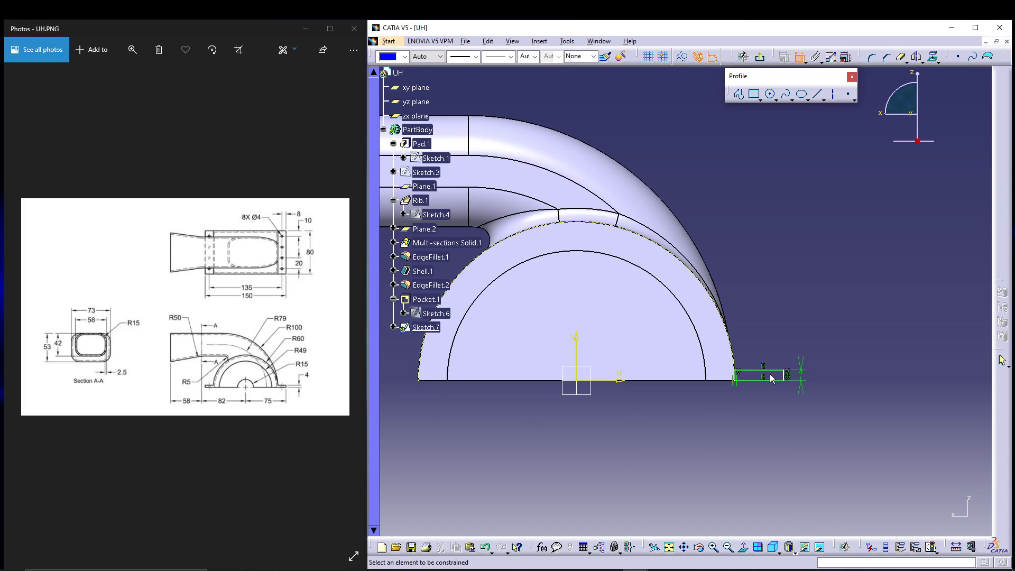
Dimension the distance from the rectangle's outer side to the vertical axis and set it to 75 mm
click(787, 375)
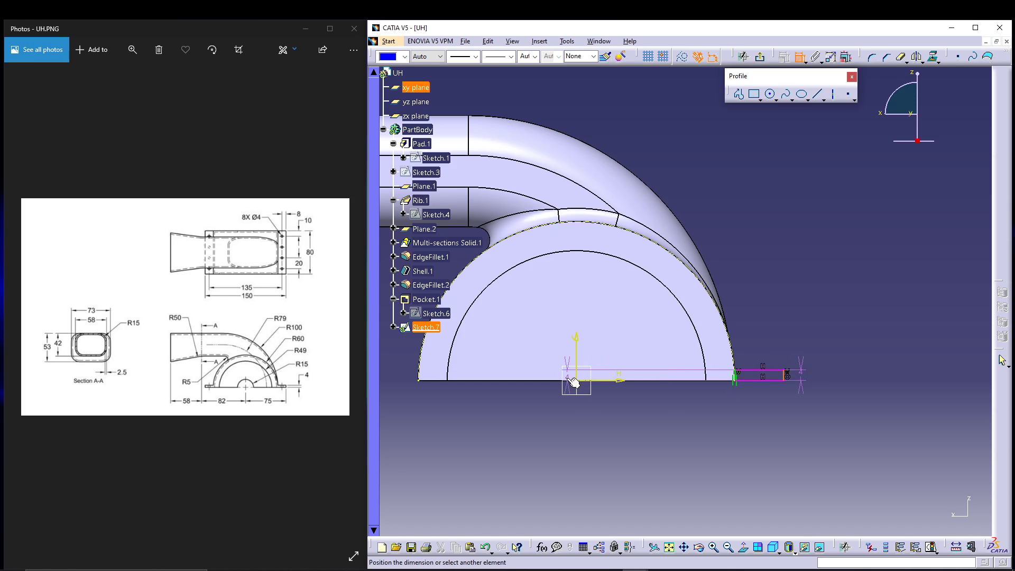
click(577, 361)
click(664, 426)
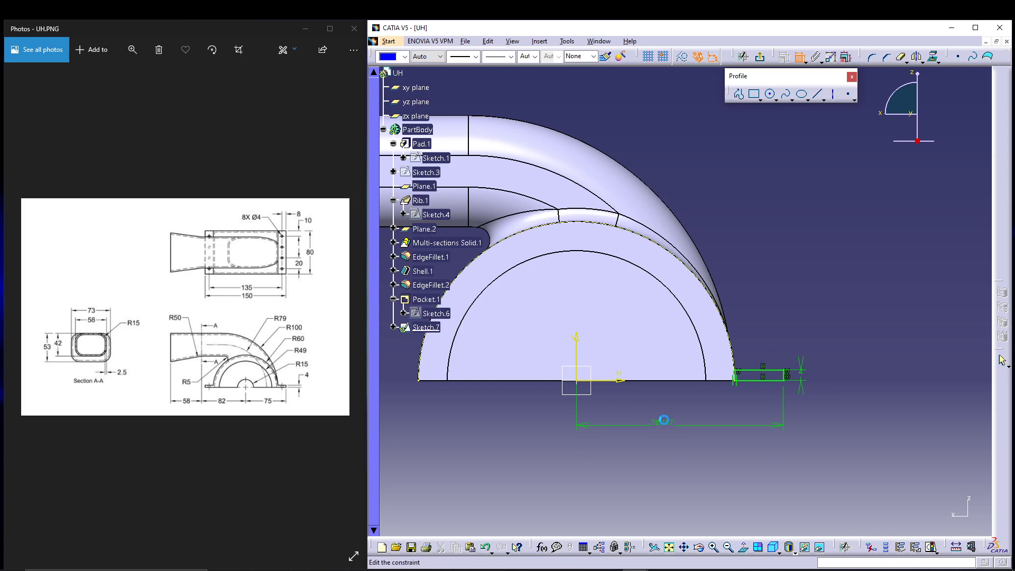
double_click(665, 425)
text(75)
key(Return)
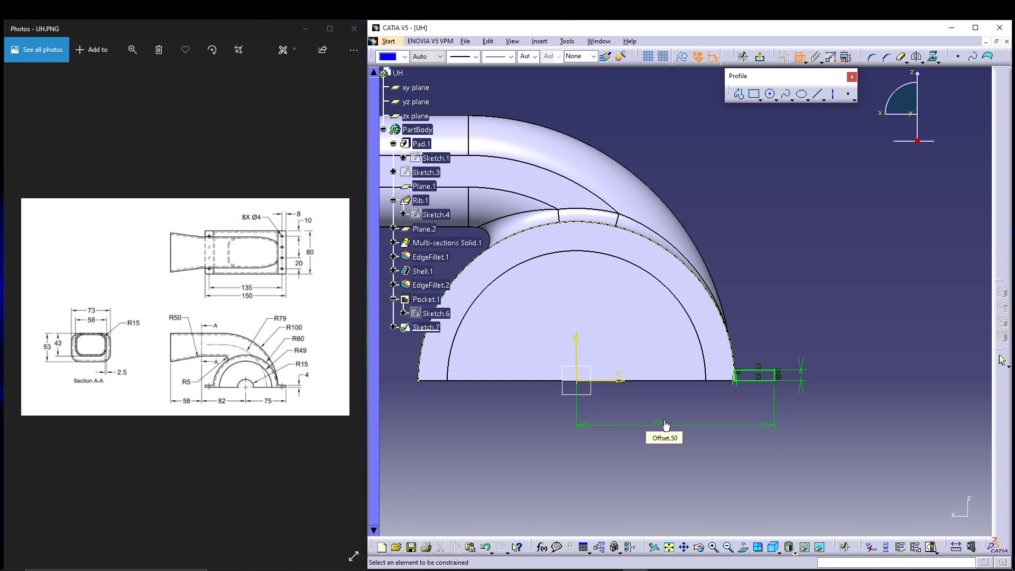
Pad the flange rectangle 80 mm along the full width of the semicircular body
click(765, 59)
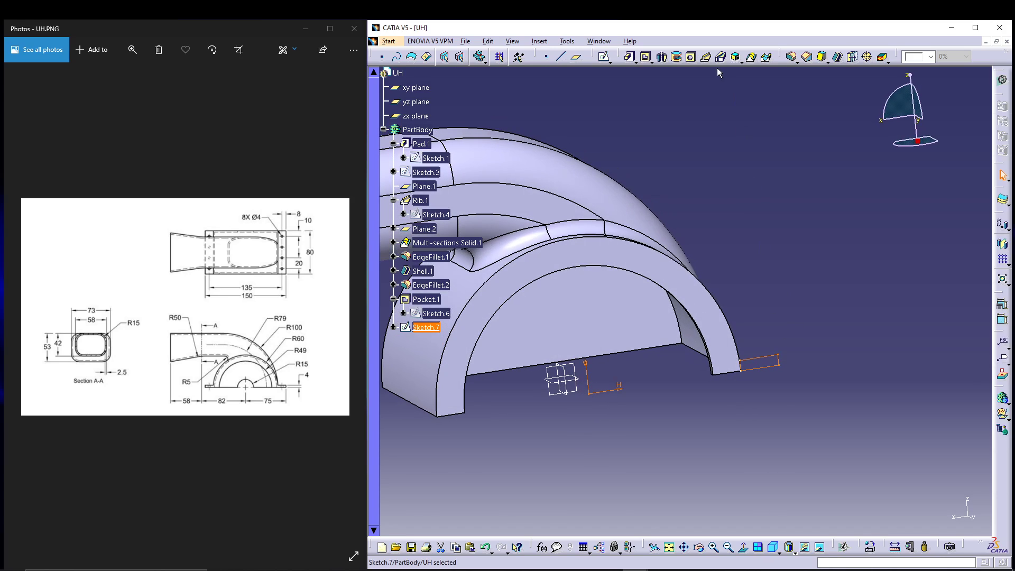
click(629, 57)
click(829, 395)
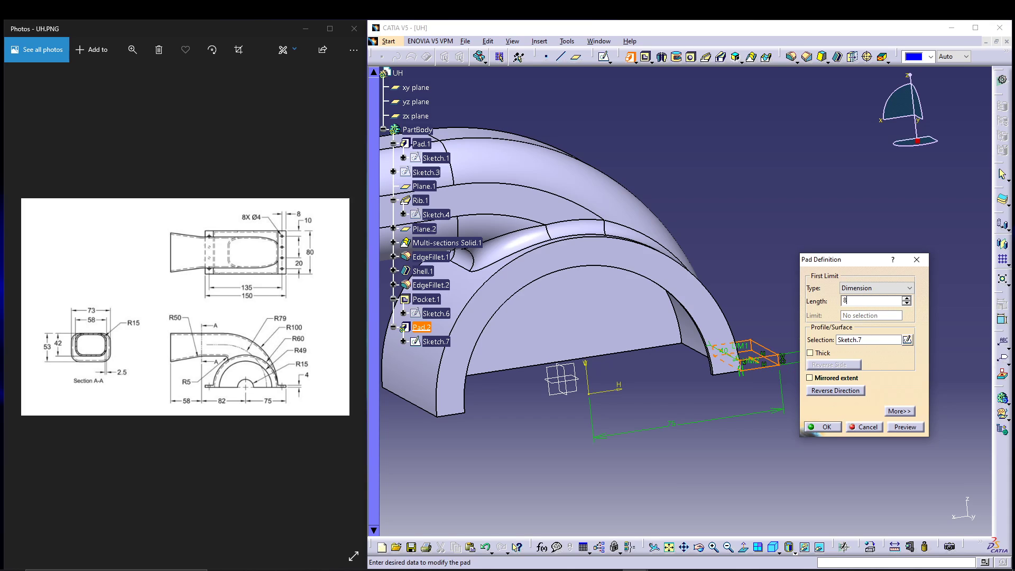
key(Return)
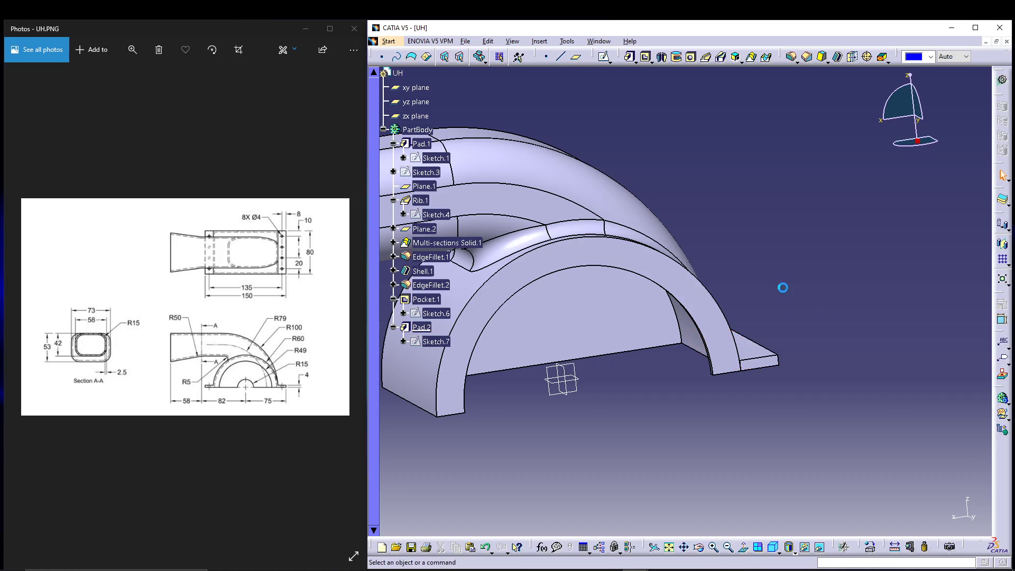
Mirror the flange pad about the yz plane to the opposite side of the semicircular body
middle_drag(782, 288, 748, 317)
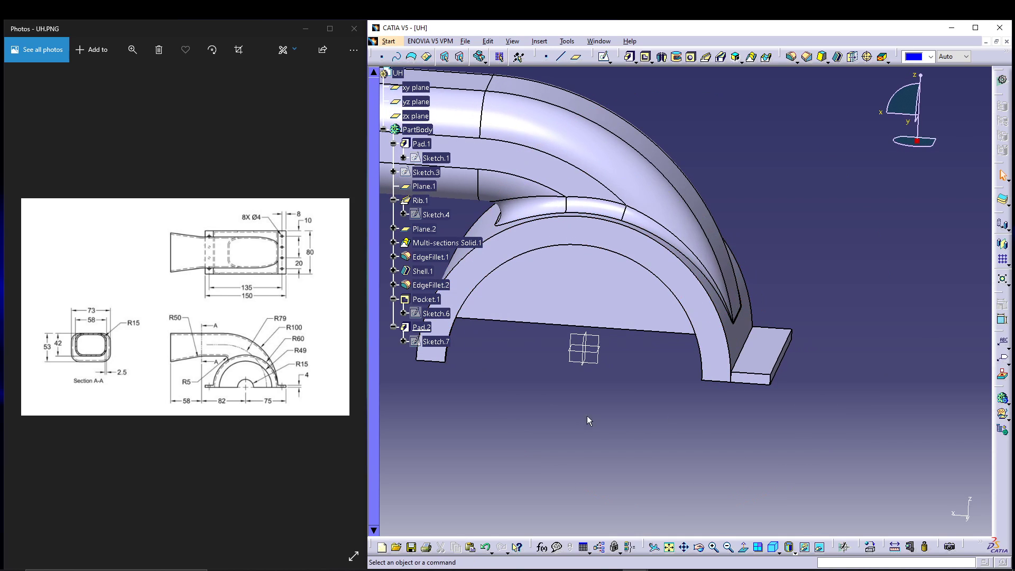
middle_drag(587, 415, 666, 429)
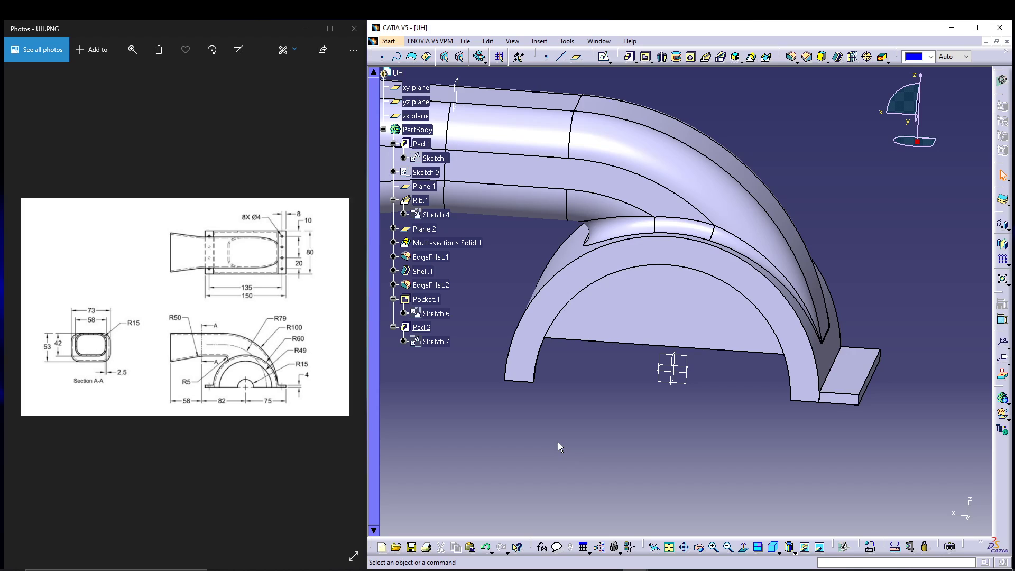
click(429, 329)
click(1003, 245)
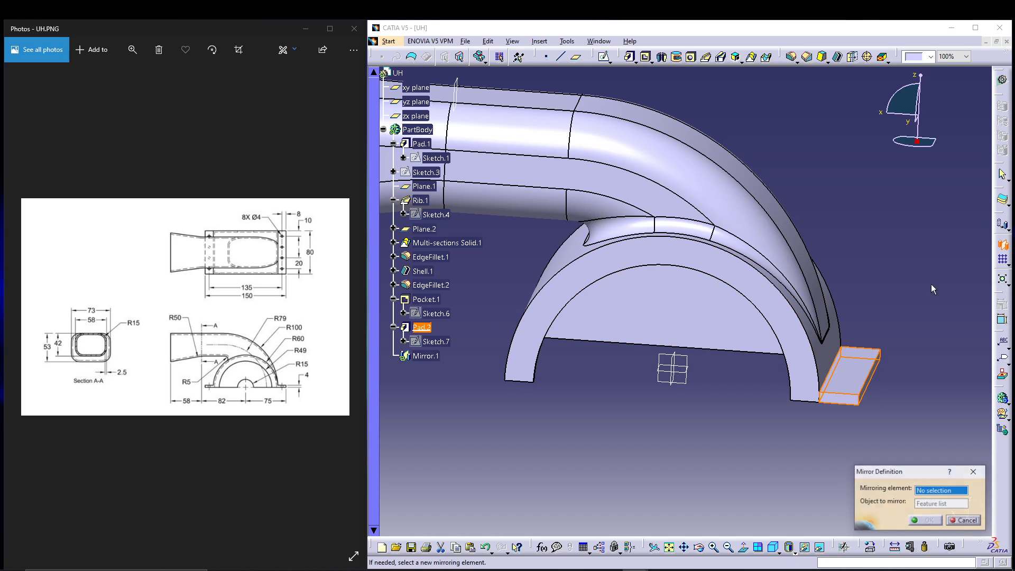
click(416, 102)
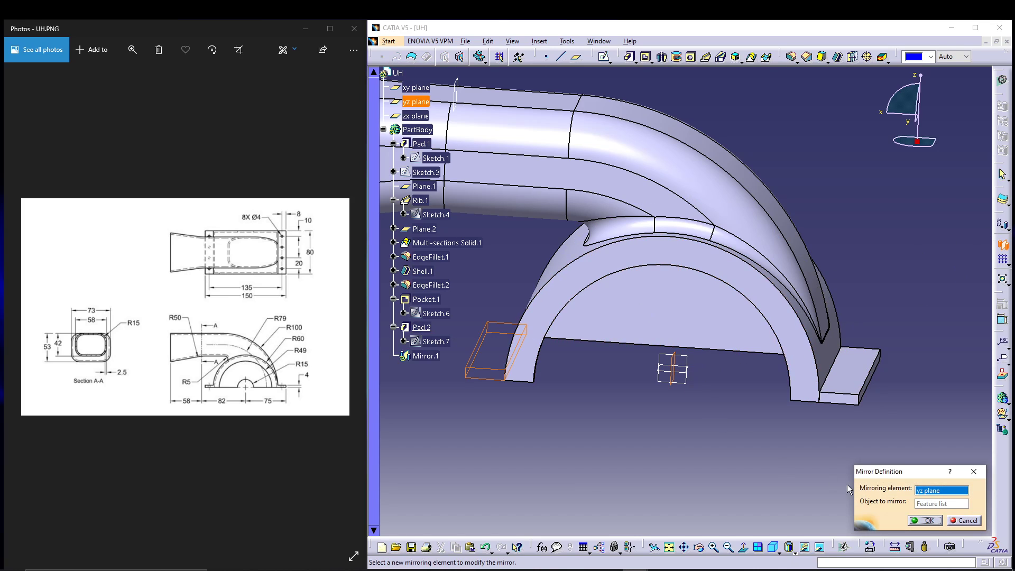
click(914, 521)
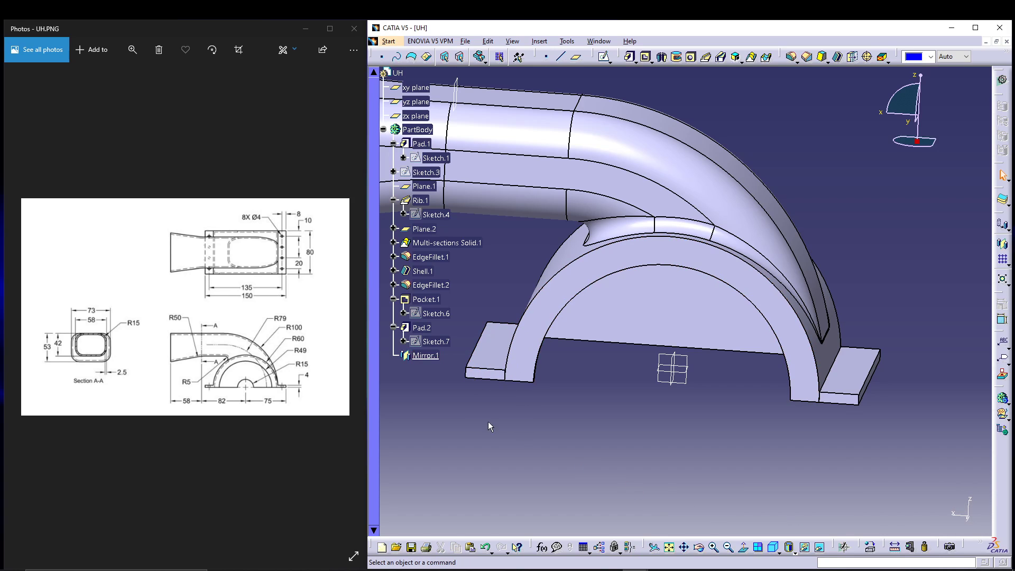
Start a sketch on the flange's upper face and draw a circle of about 5 mm radius near the flange's corner
middle_drag(487, 421, 509, 471)
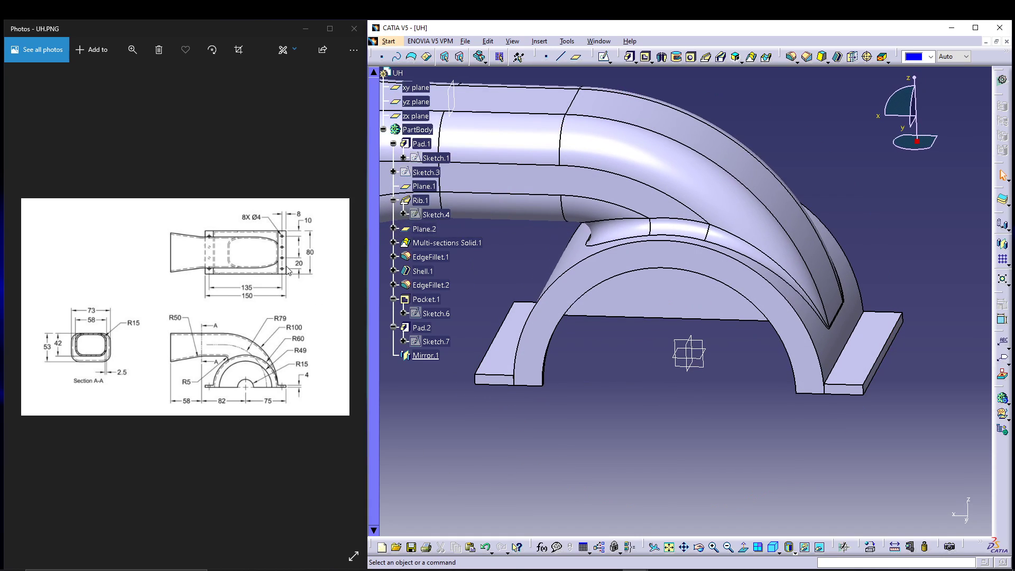
click(863, 351)
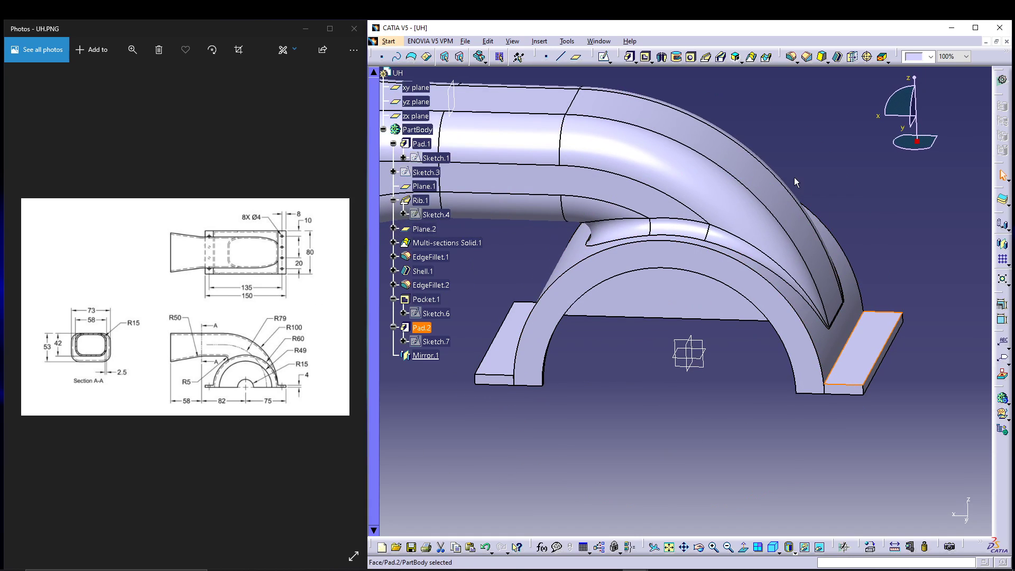
click(630, 57)
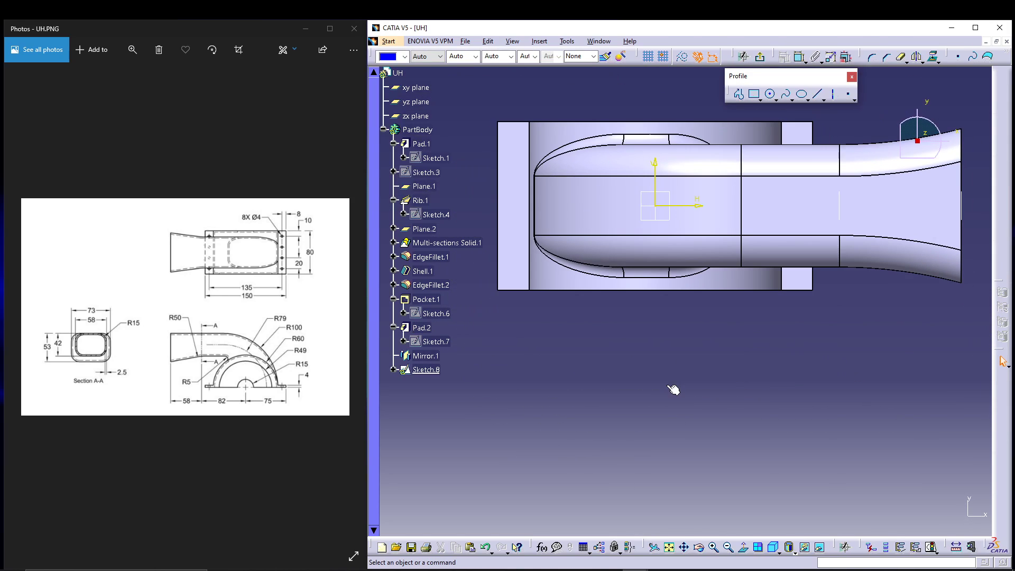
middle_drag(682, 410, 697, 466)
click(770, 94)
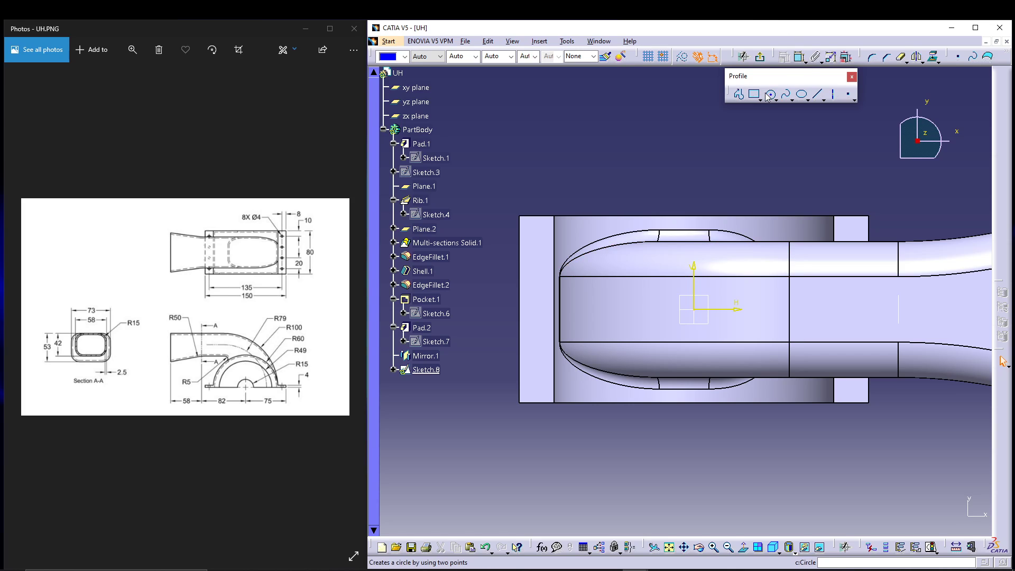
click(537, 237)
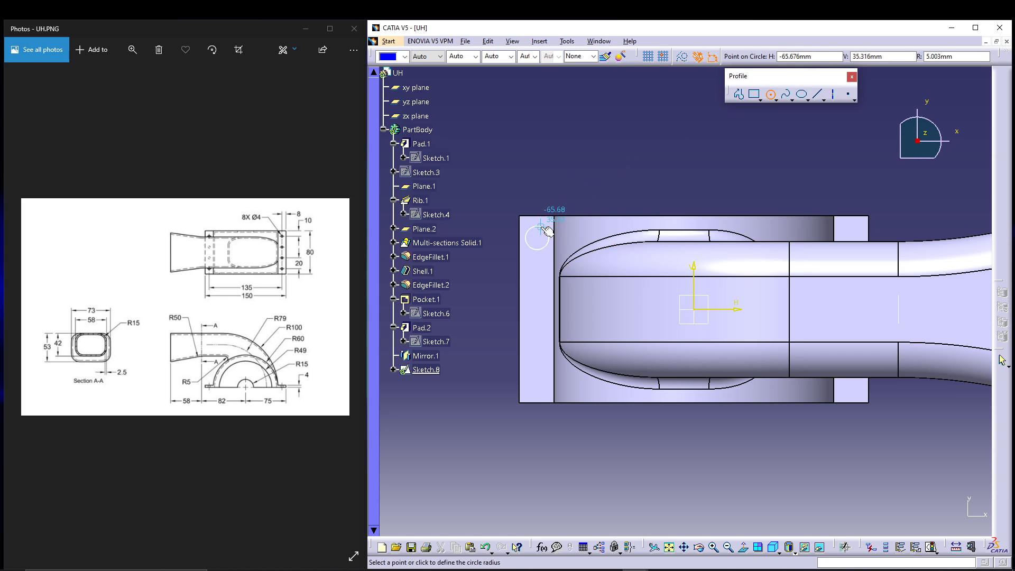
click(540, 226)
Dimension the flange circle as a diameter and set it to 4 mm
click(796, 57)
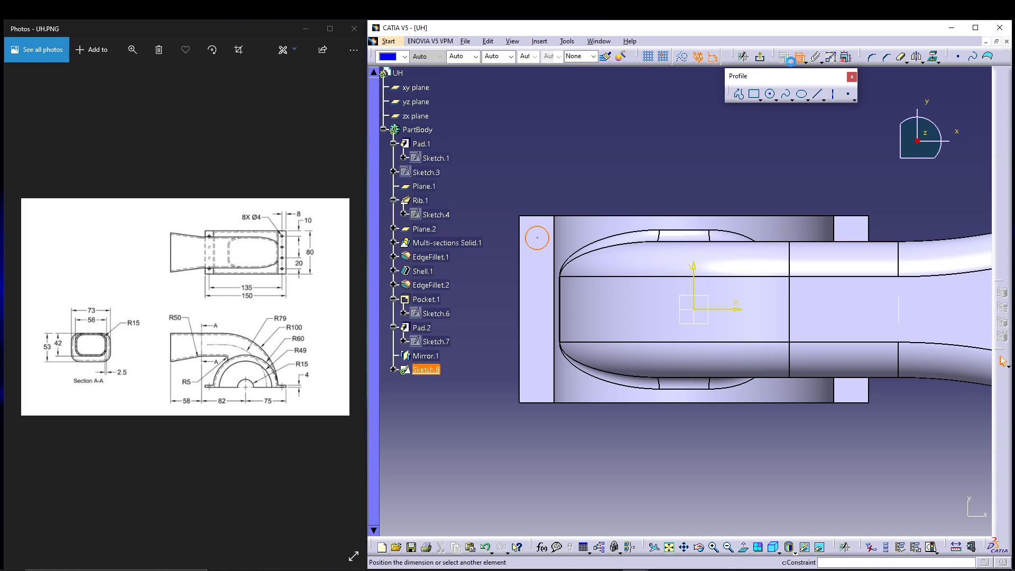
click(574, 177)
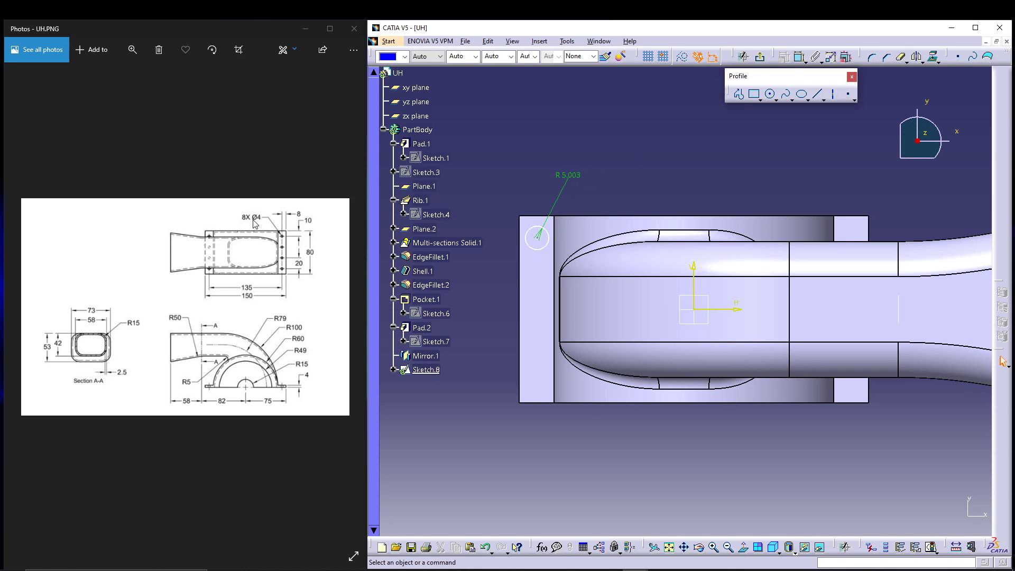
double_click(567, 175)
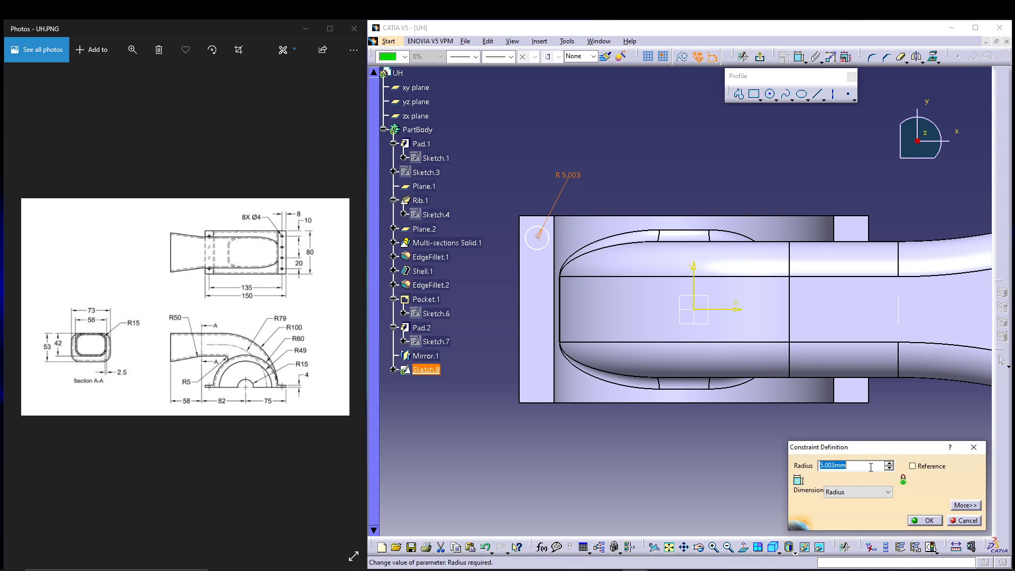
click(877, 494)
click(865, 511)
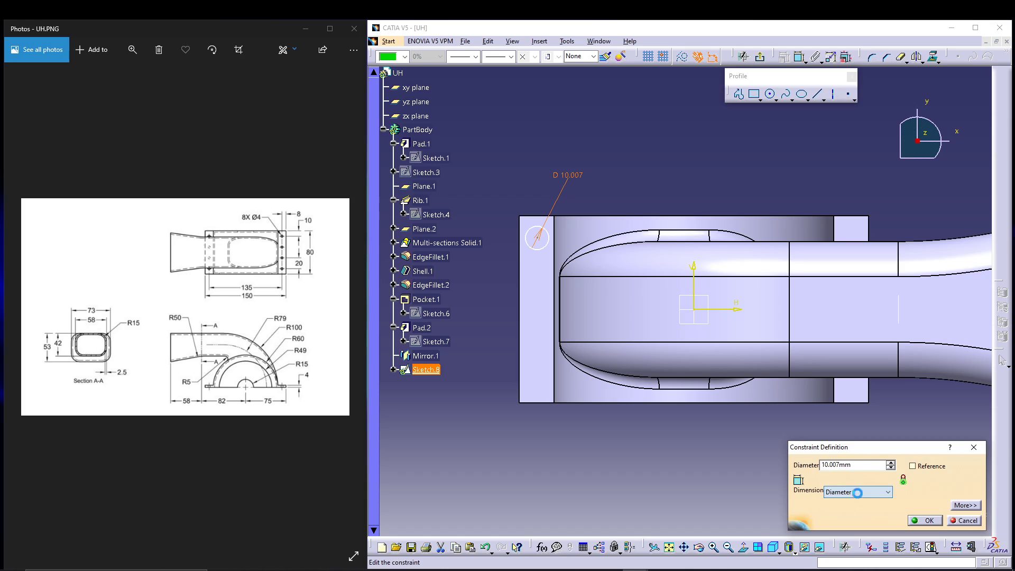
click(924, 520)
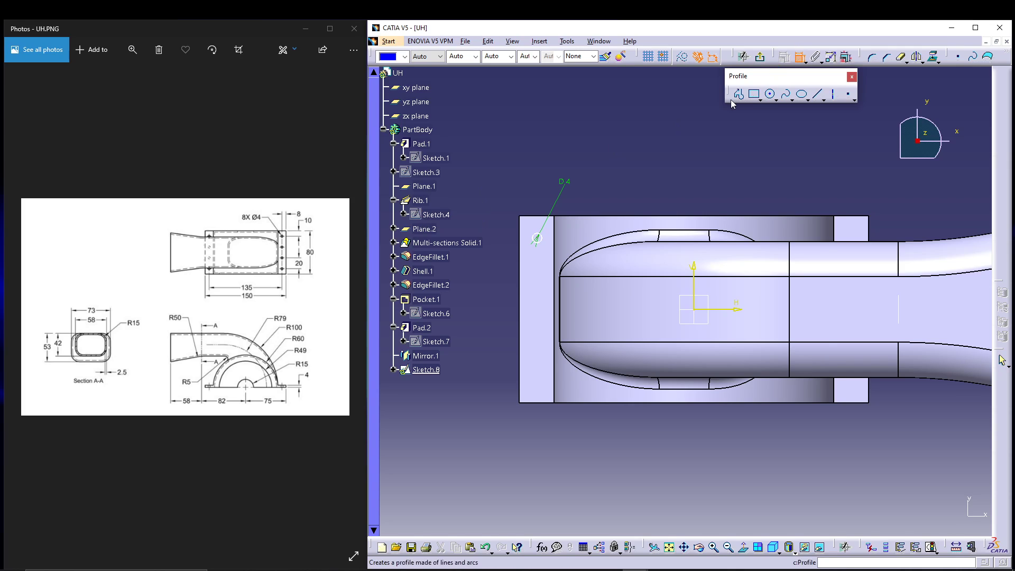
Dimension the distances from the circle to the flange's outer long edge and to its nearest short edge
click(537, 239)
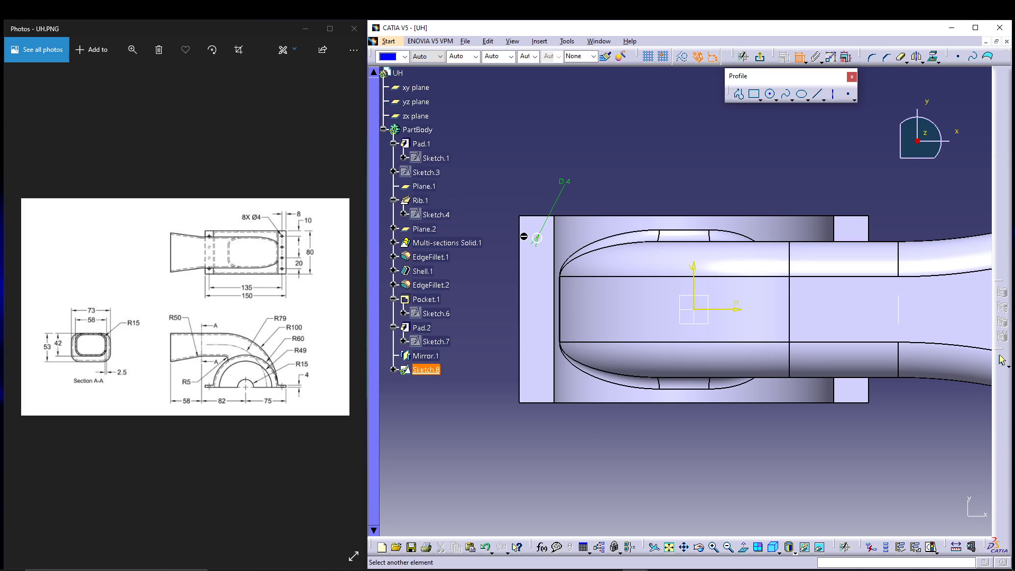
click(520, 232)
click(488, 205)
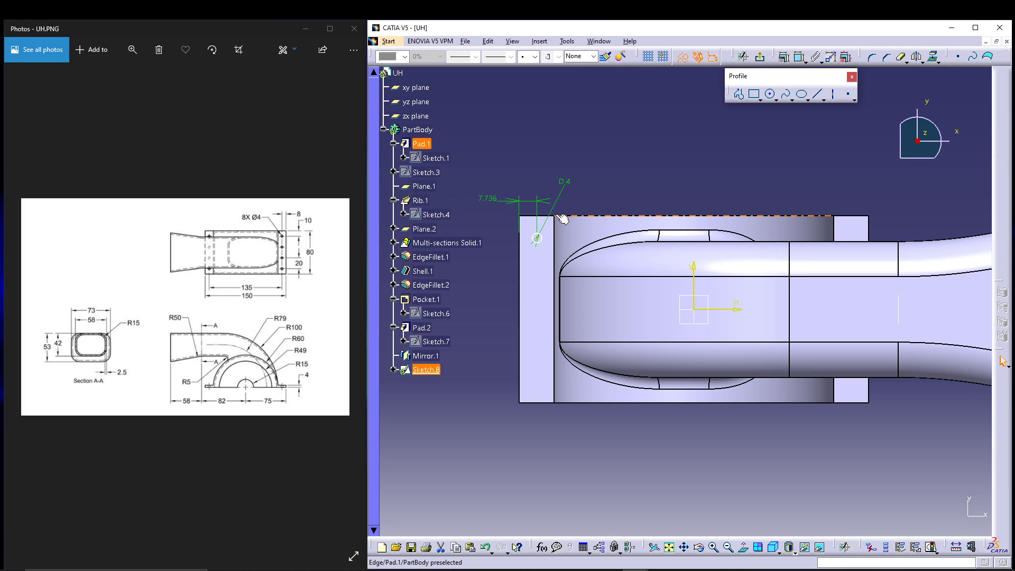
click(530, 217)
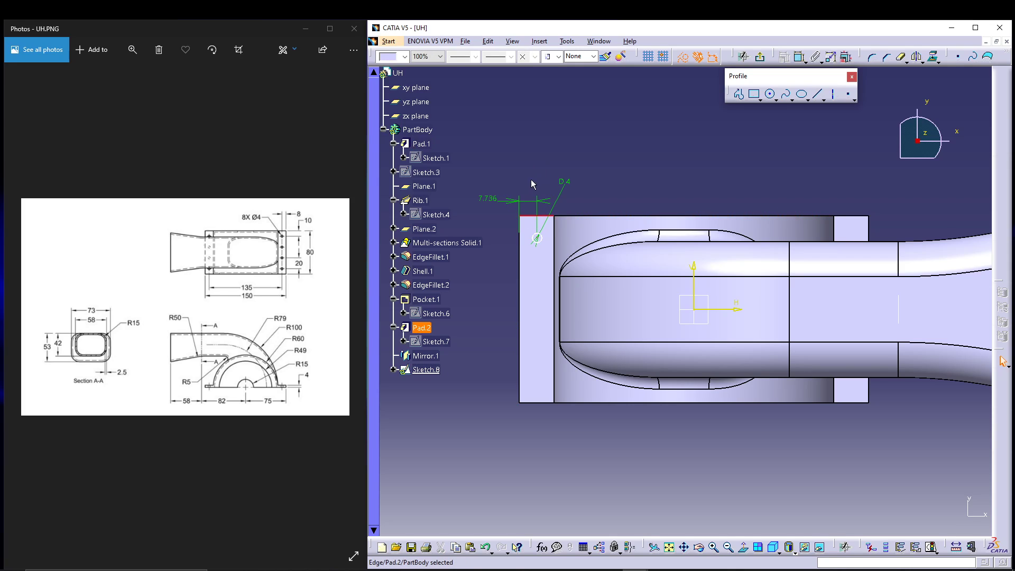
click(538, 239)
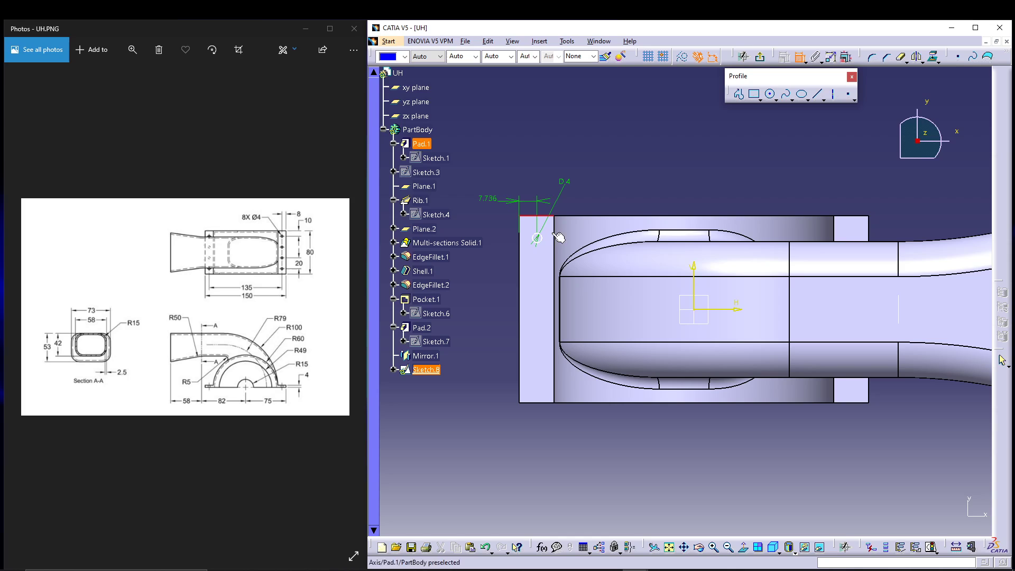
click(539, 239)
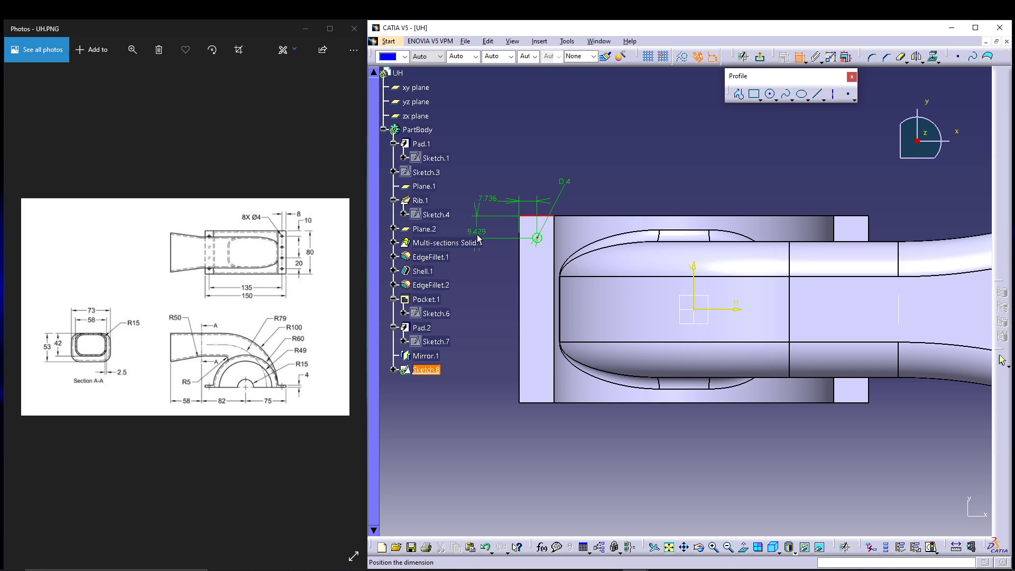
click(487, 231)
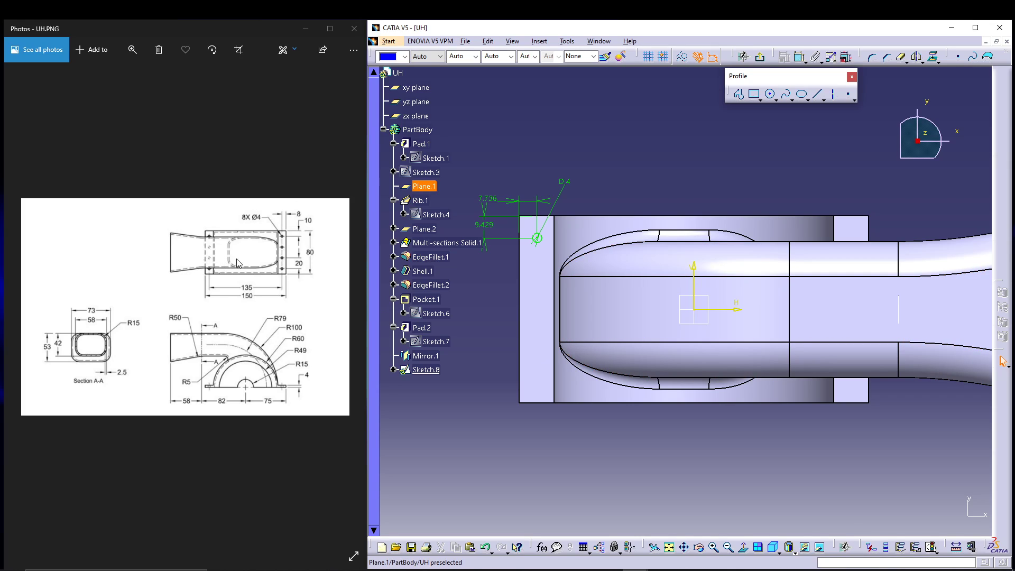
Set the circle's distance to 8 mm from the flange's outer edge and 10 mm from its short edge
double_click(491, 200)
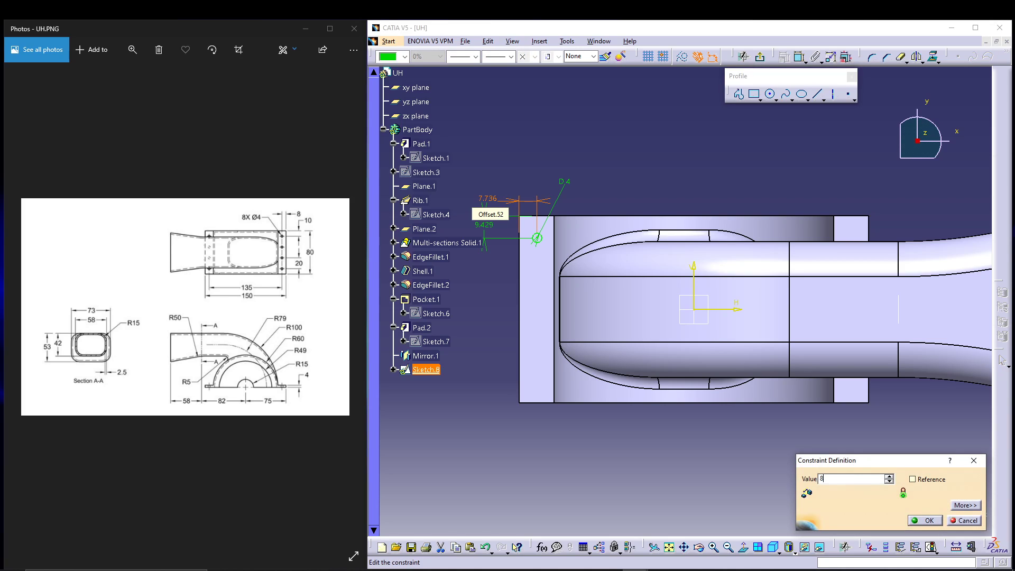
key(Return)
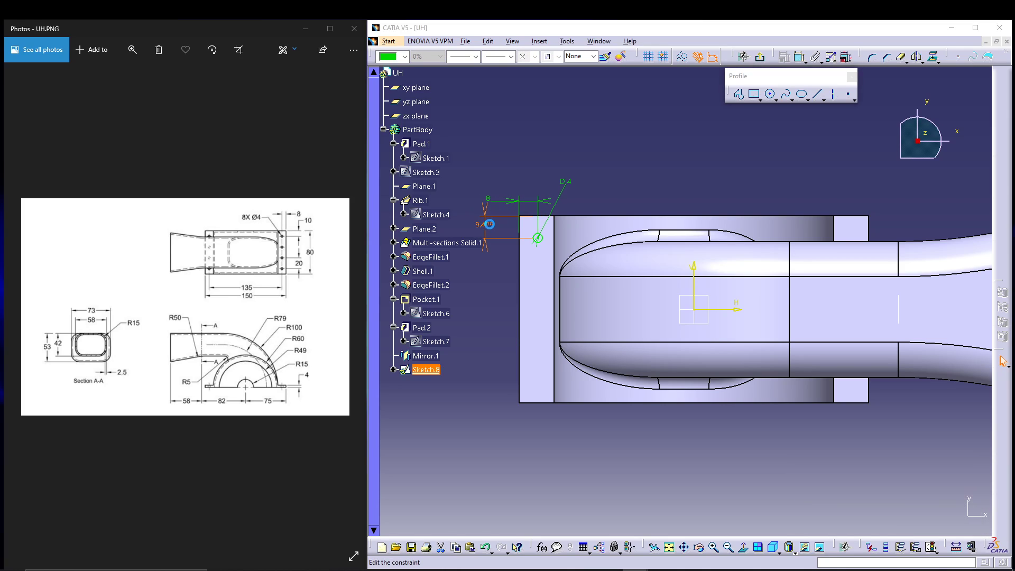
double_click(490, 225)
key(Return)
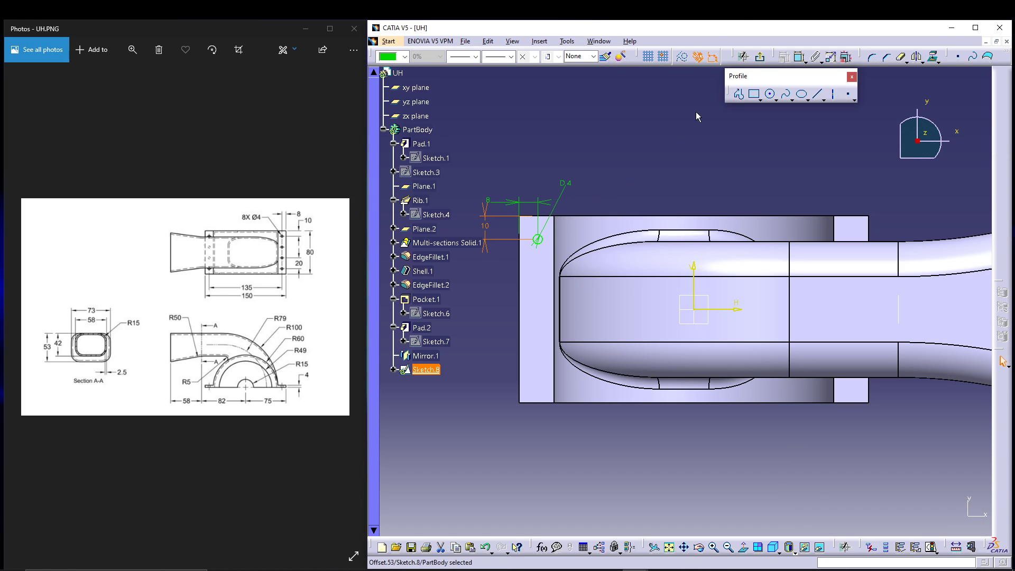
Mirror the 4 mm circle about the sketch's vertical axis onto the opposite flange and exit the sketch
click(537, 239)
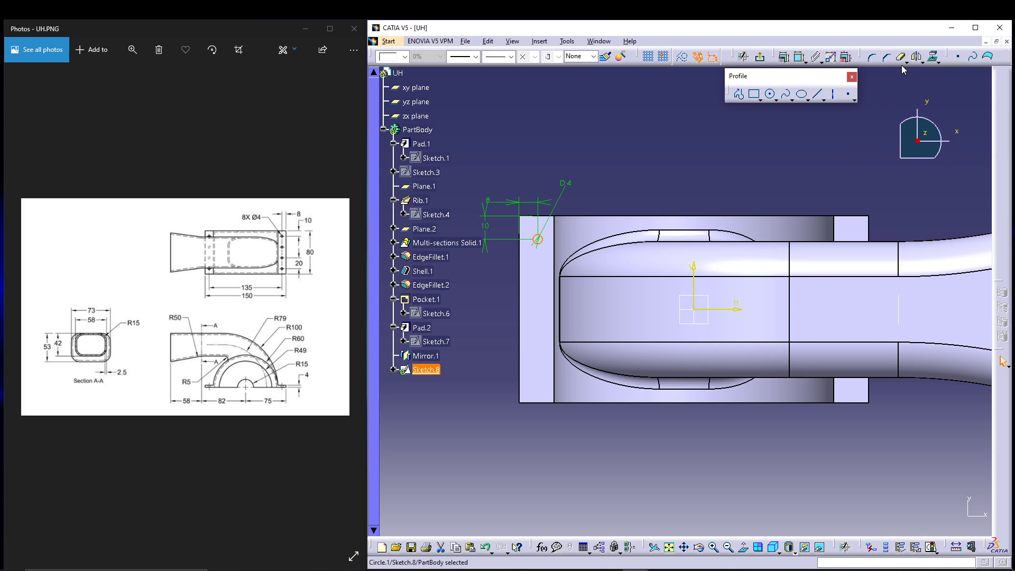
click(917, 56)
click(695, 280)
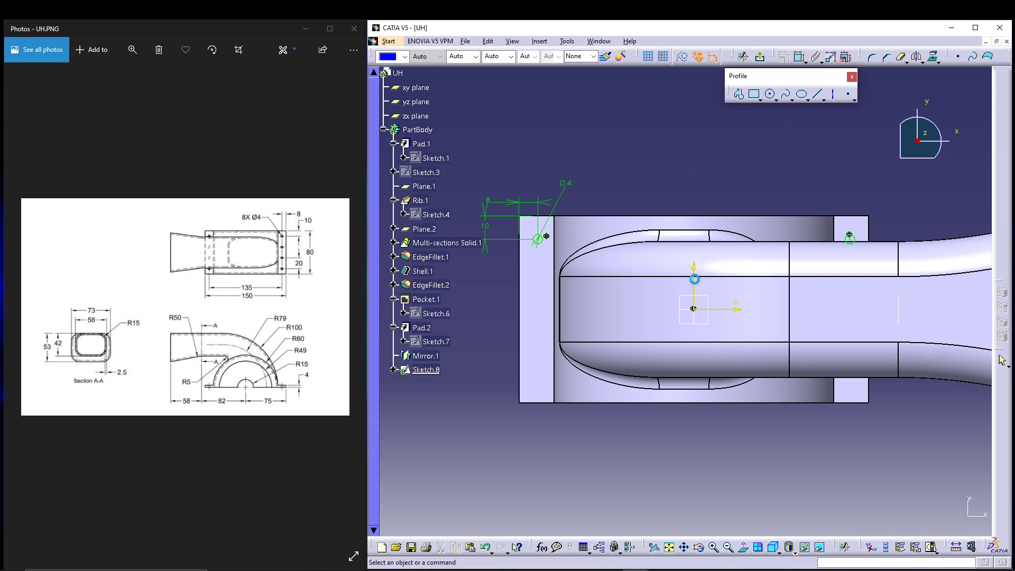
click(760, 57)
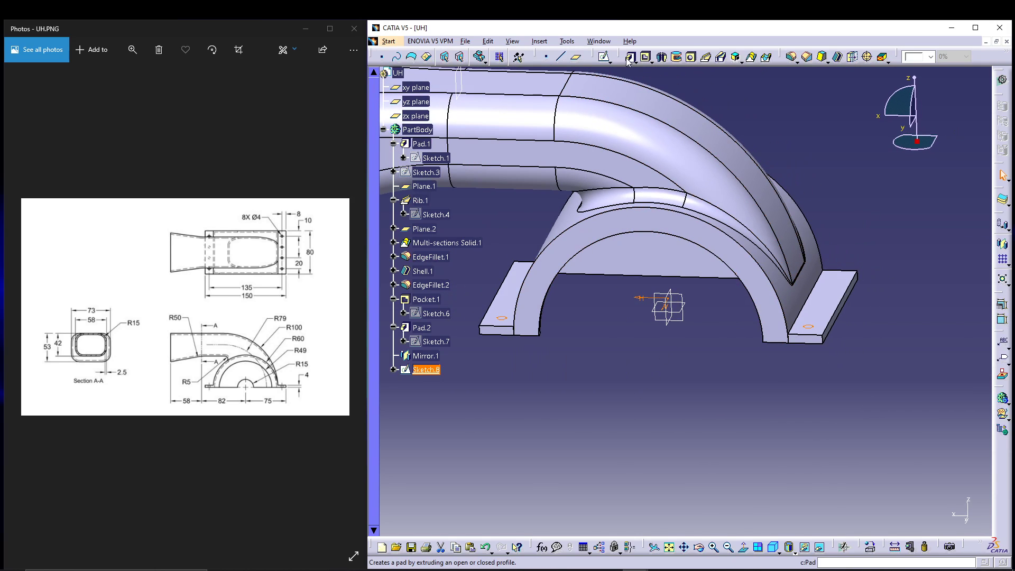
Cut the two circles through the flanges with a pocket limited up to next
click(646, 56)
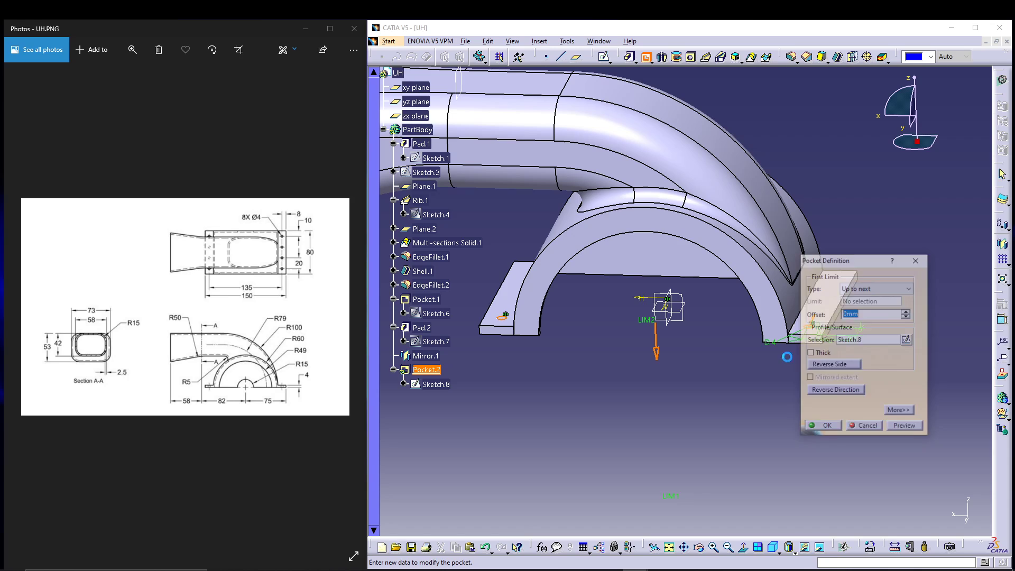
click(829, 428)
middle_drag(572, 398, 609, 419)
Create a rectangular pattern of the hole pocket with 4 instances at 20 mm spacing along the flange's long edge
click(426, 369)
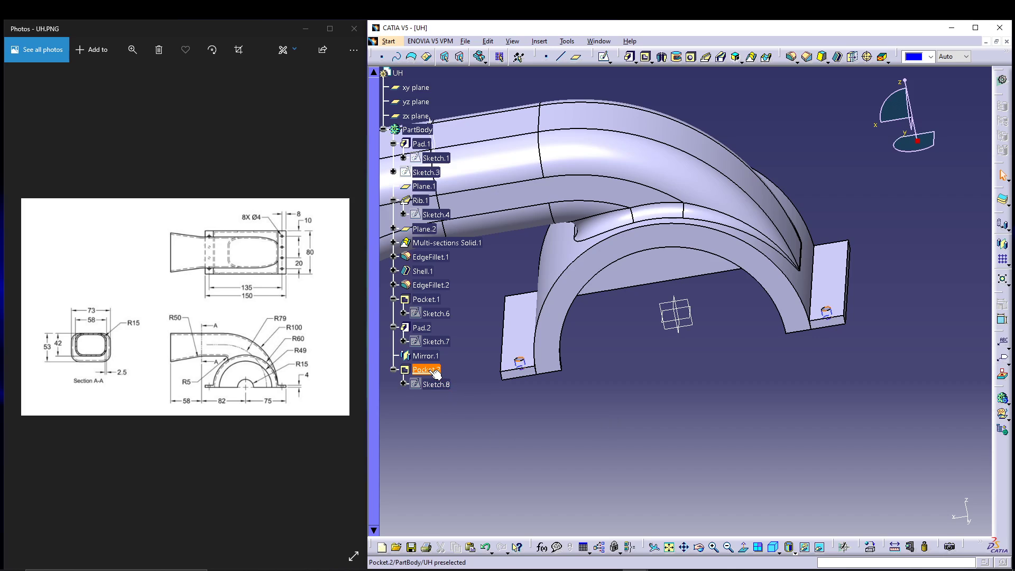
click(1002, 262)
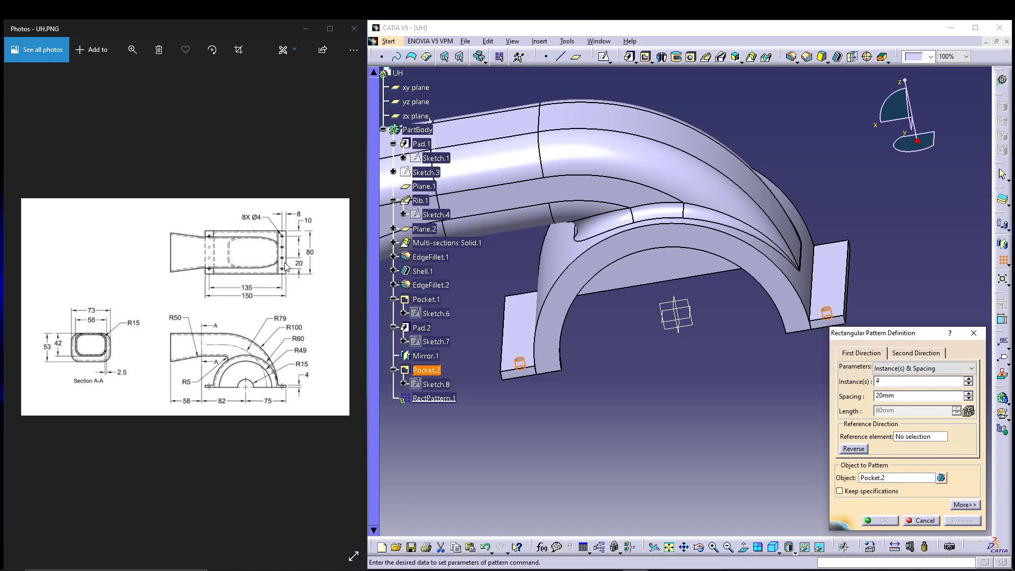
click(911, 441)
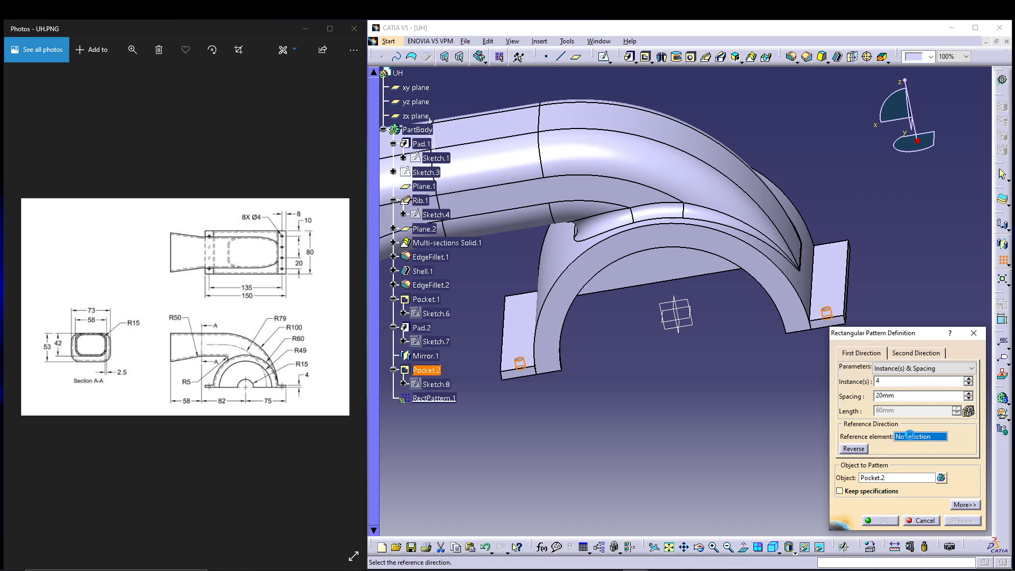
click(851, 279)
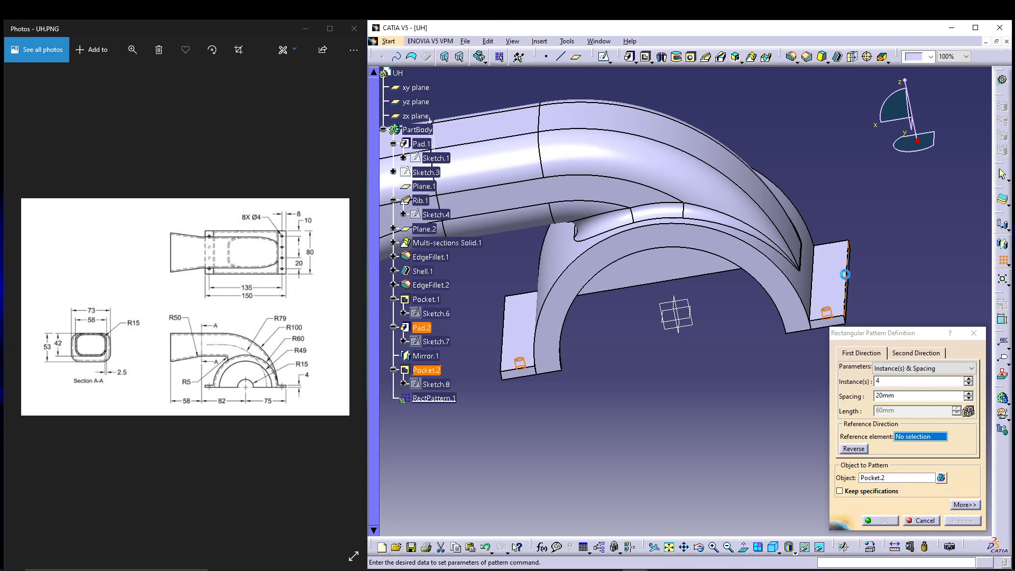
middle_drag(814, 465, 773, 455)
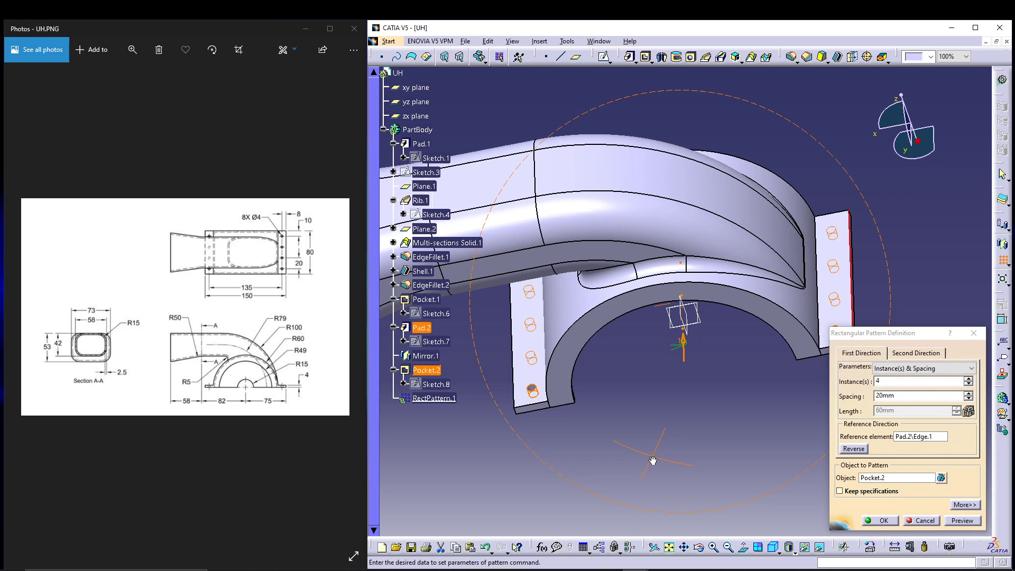
click(873, 521)
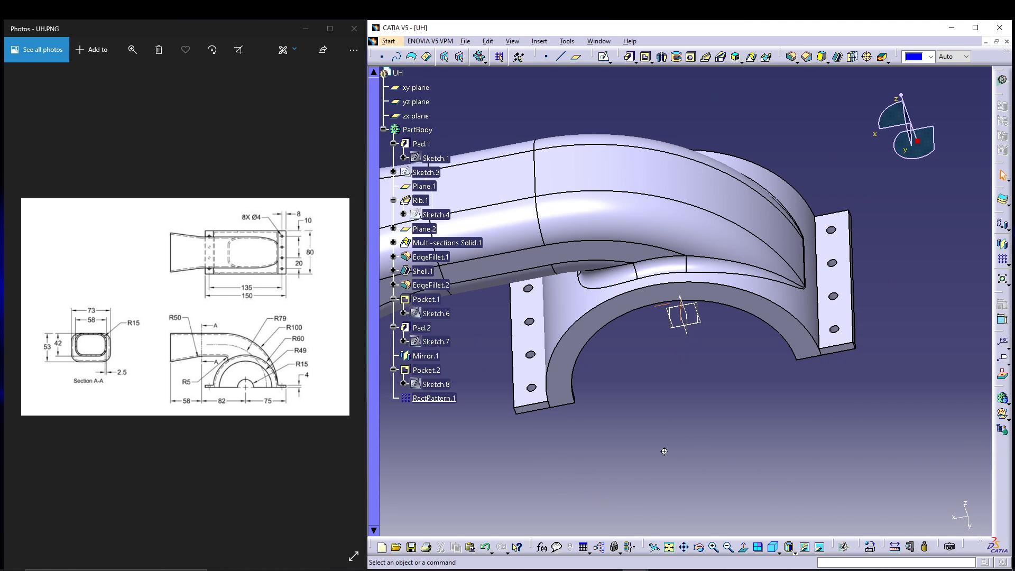
Start a sketch on the semicircular body's inner end wall and draw a circle of about 10.5 mm radius centred on the origin
middle_drag(693, 438, 510, 420)
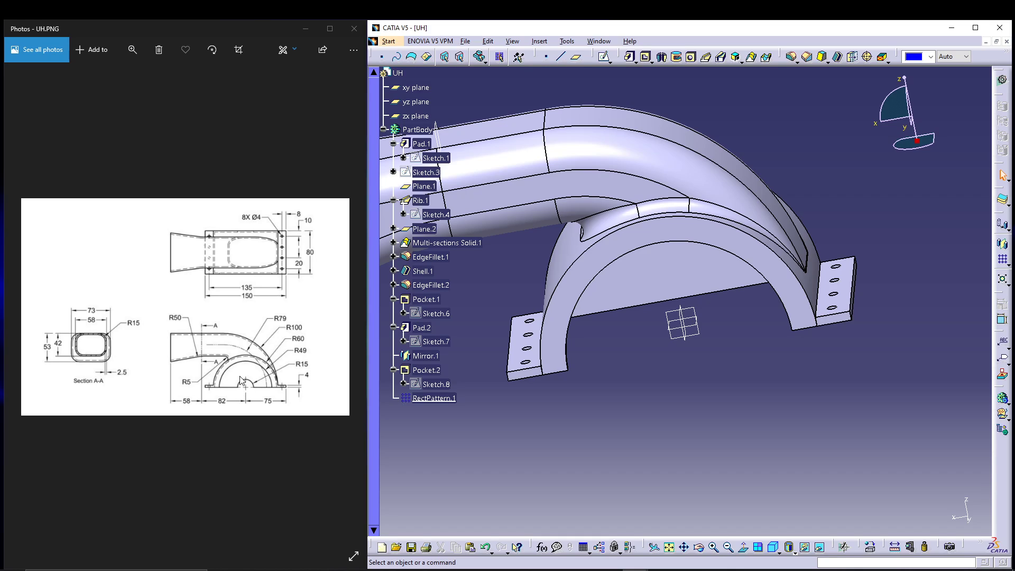
click(678, 286)
click(604, 57)
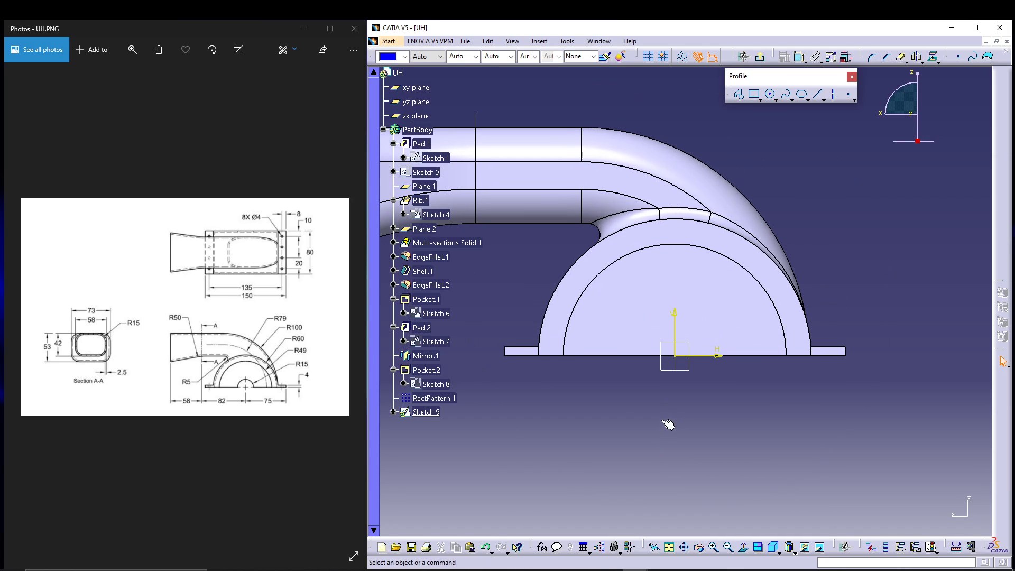
click(776, 100)
click(783, 112)
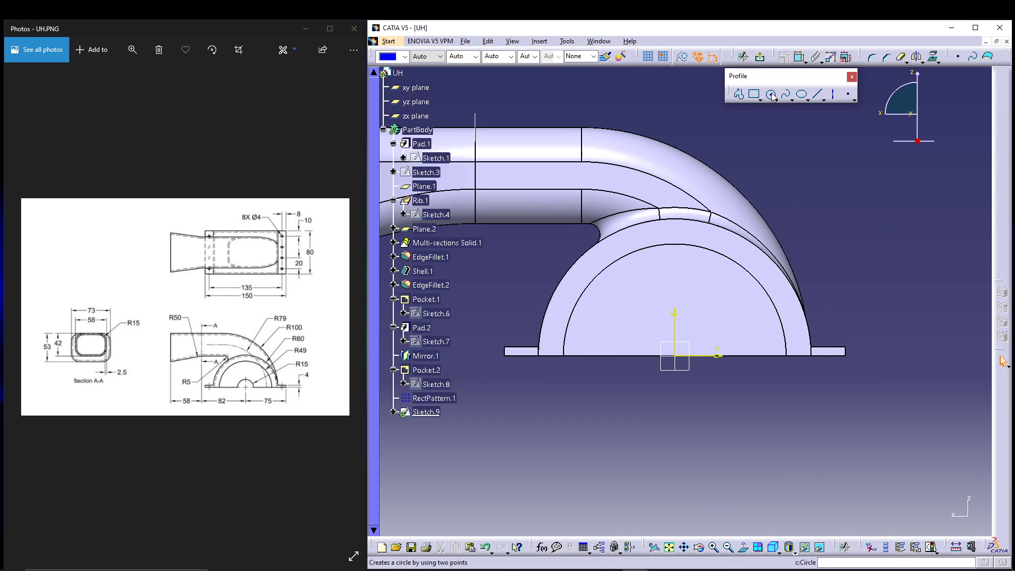
click(675, 356)
click(687, 336)
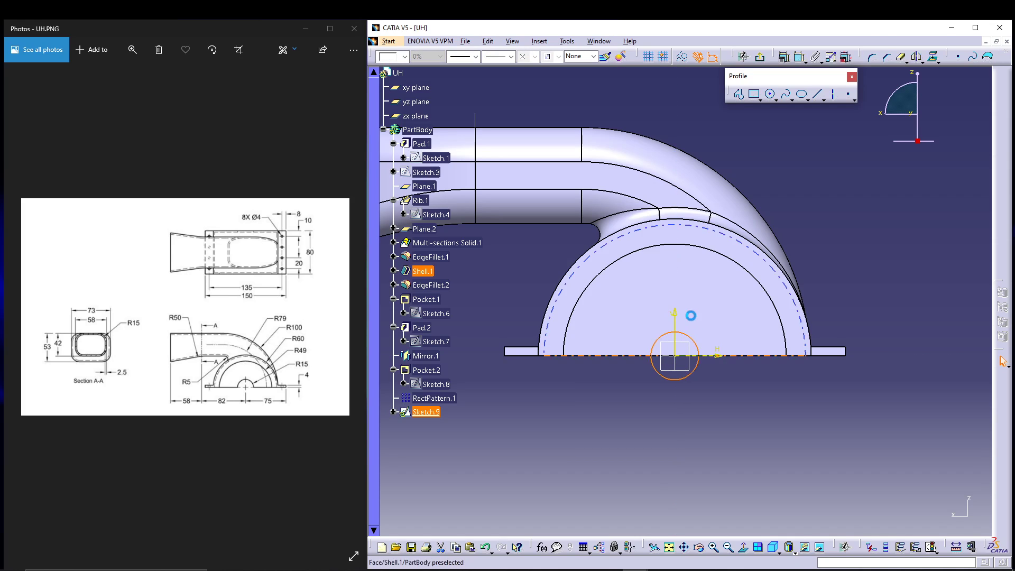
Add a radius constraint to the origin-centred circle on the inner end wall and set it to 15 mm
click(800, 57)
double_click(828, 266)
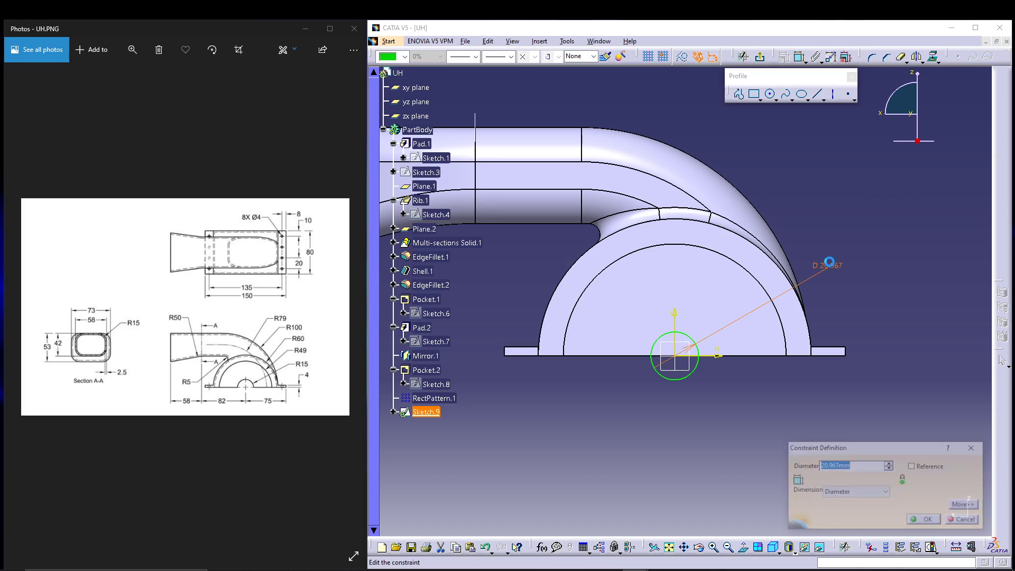
click(863, 491)
click(862, 509)
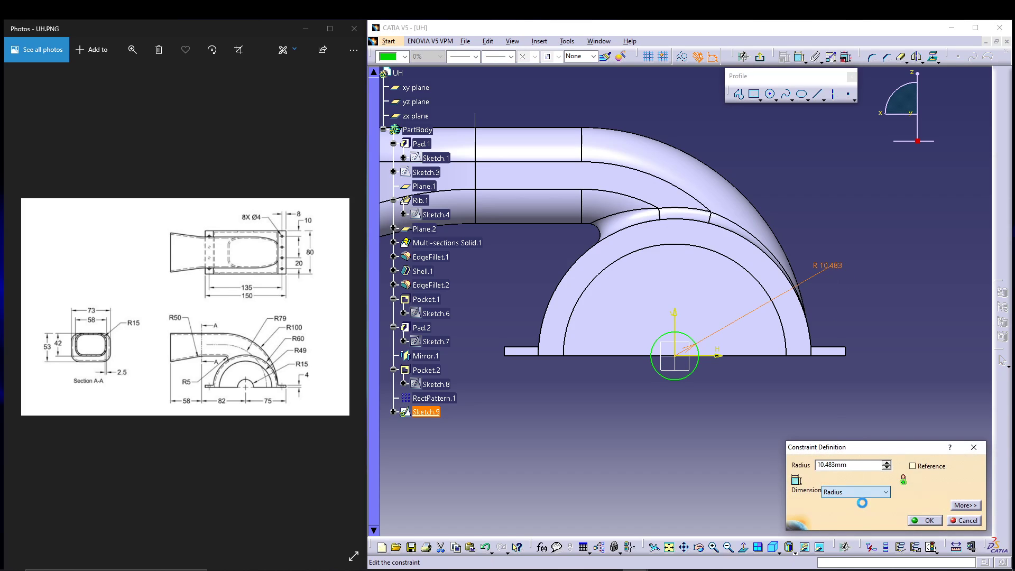
double_click(857, 468)
text(15)
key(Return)
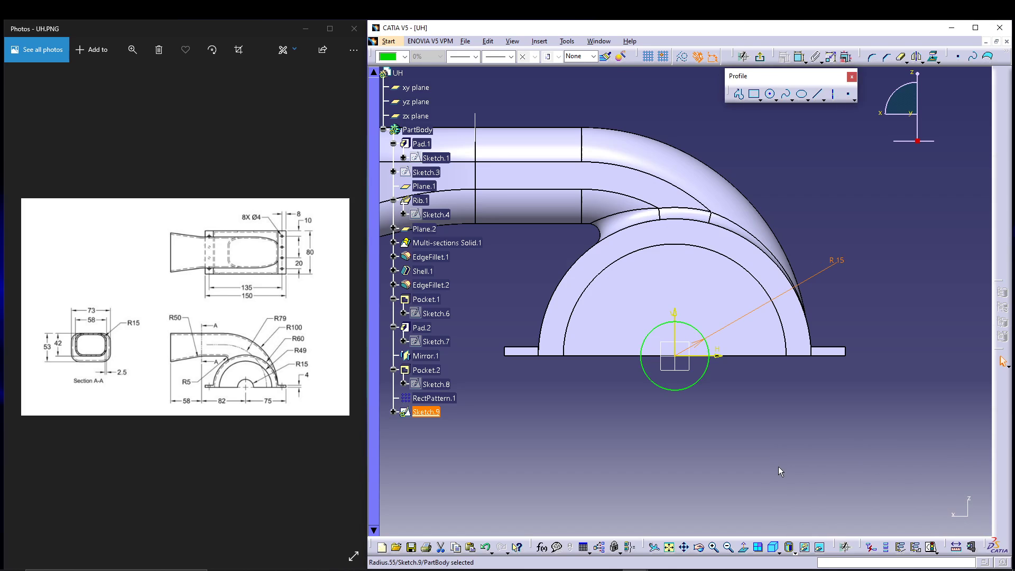
Draw a horizontal line across the circle's diameter, trim away the lower half of the circle and exit the sketch
click(818, 94)
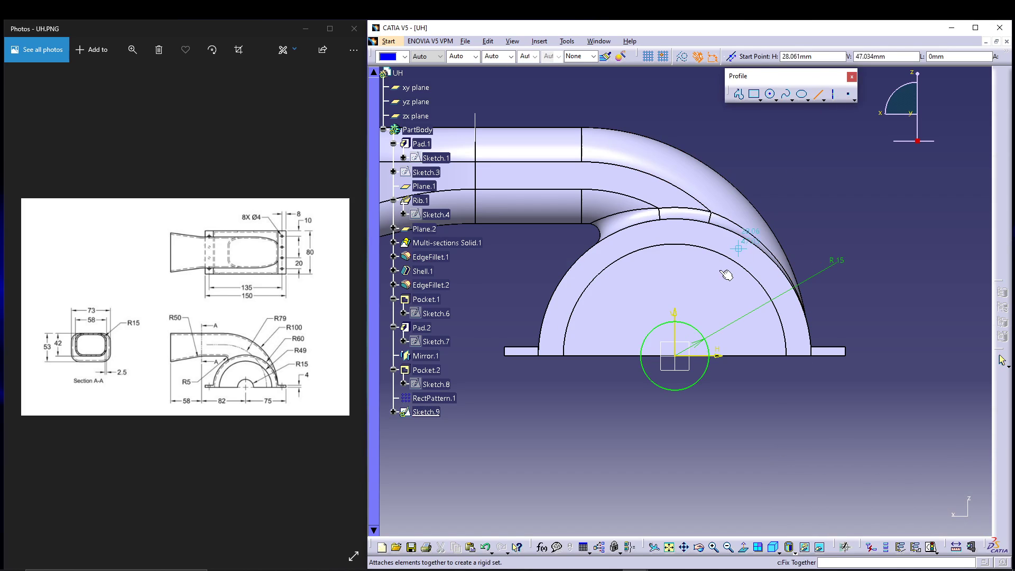
click(641, 356)
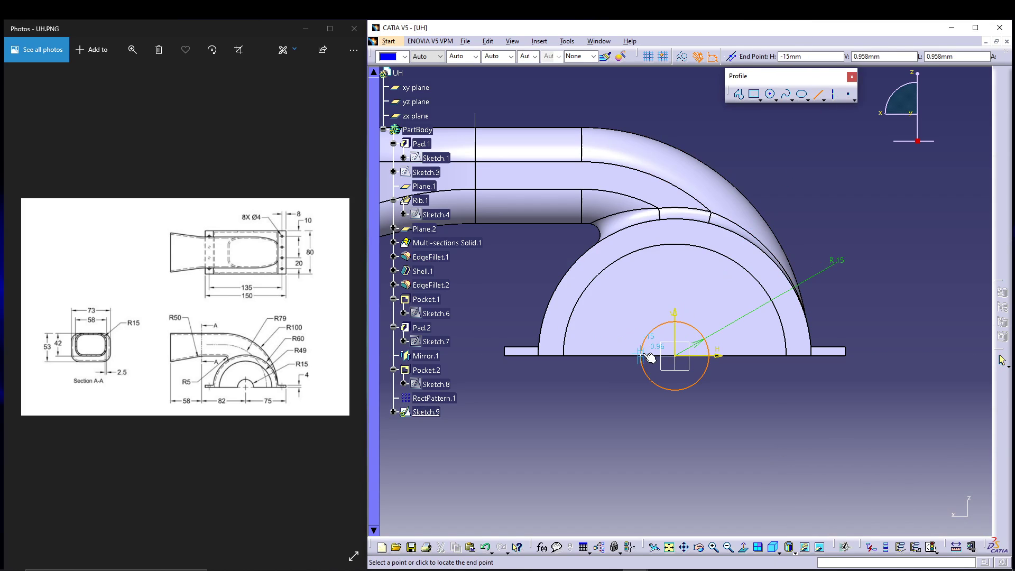
click(711, 357)
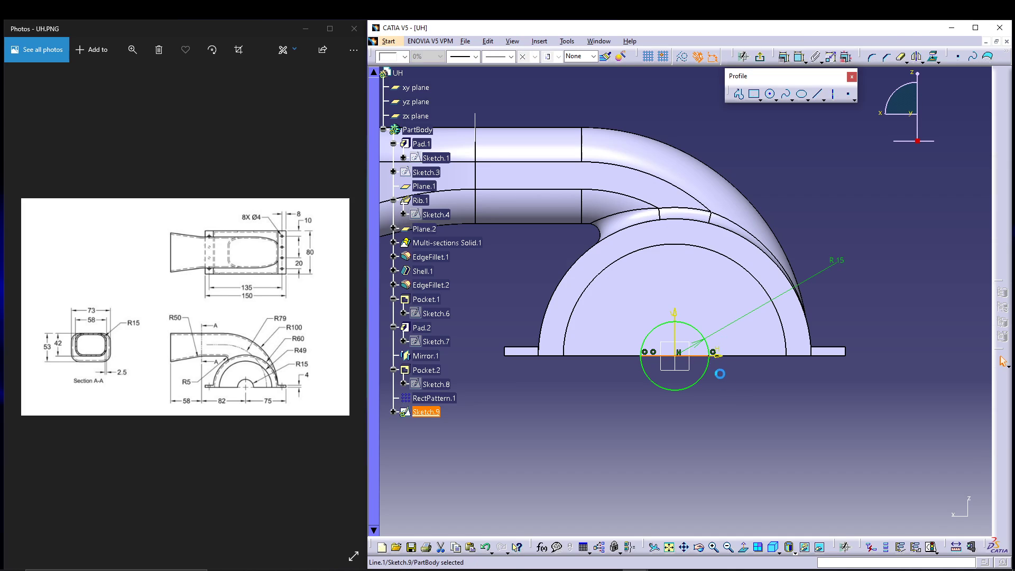
click(902, 57)
click(695, 385)
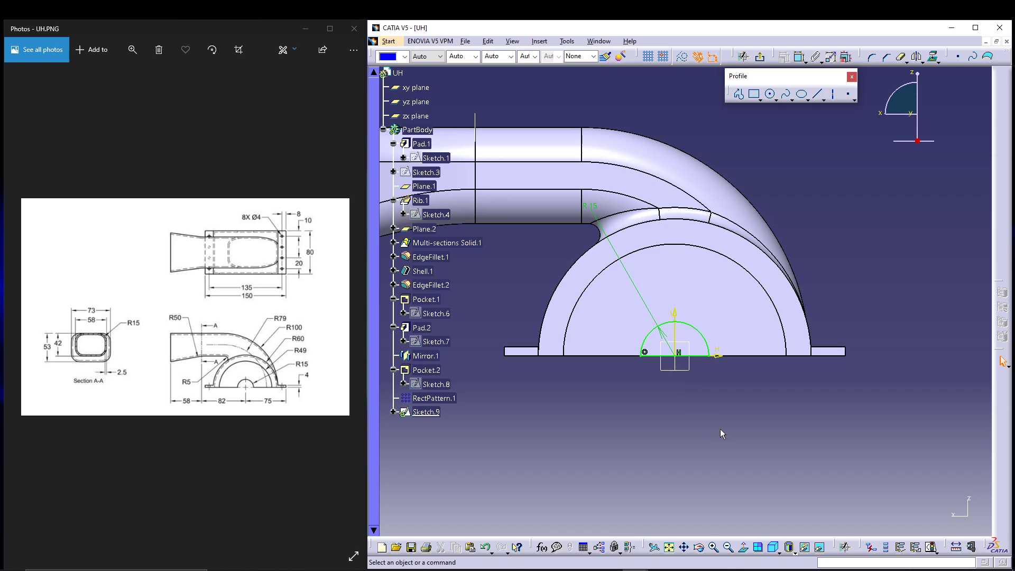
click(765, 59)
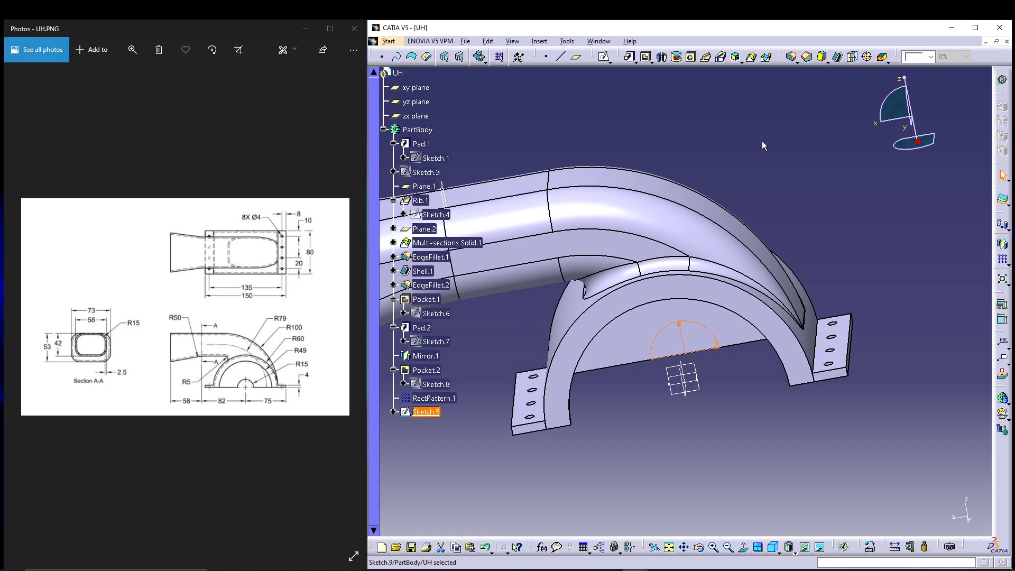
Cut the R15 semicircular shaft opening through the end wall with a pocket limited up to next
click(646, 56)
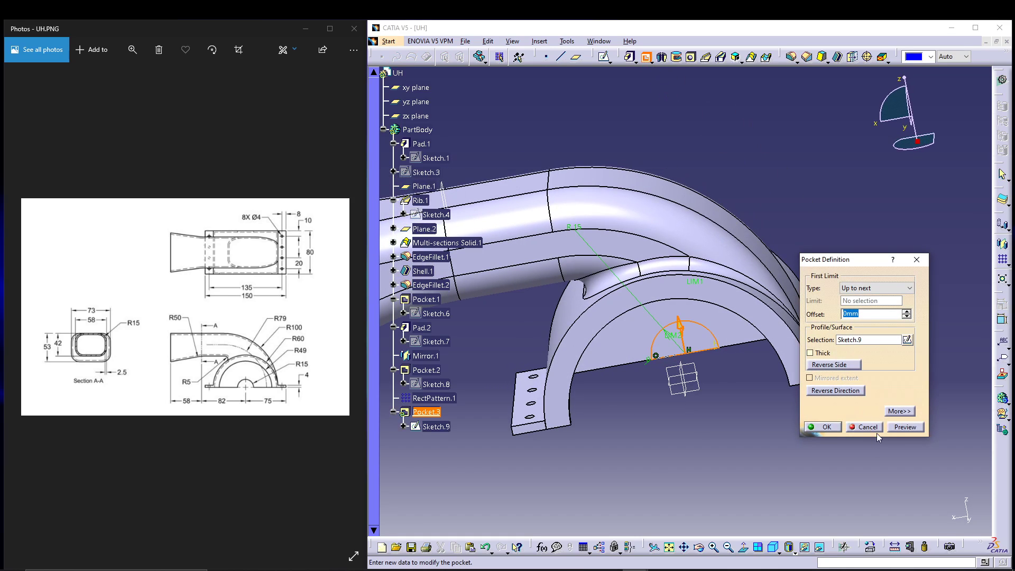
click(905, 426)
click(823, 427)
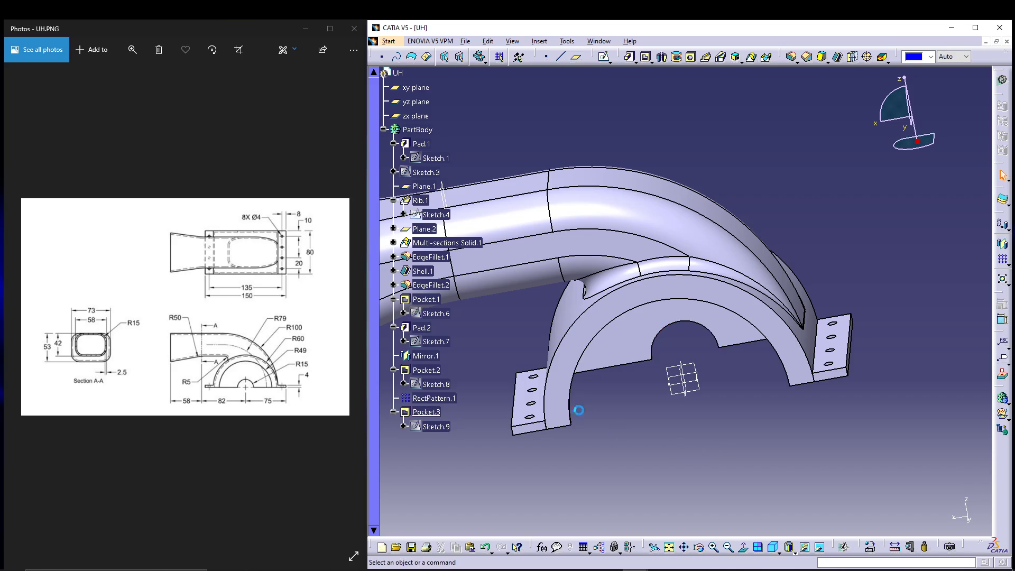
middle_drag(578, 411, 608, 275)
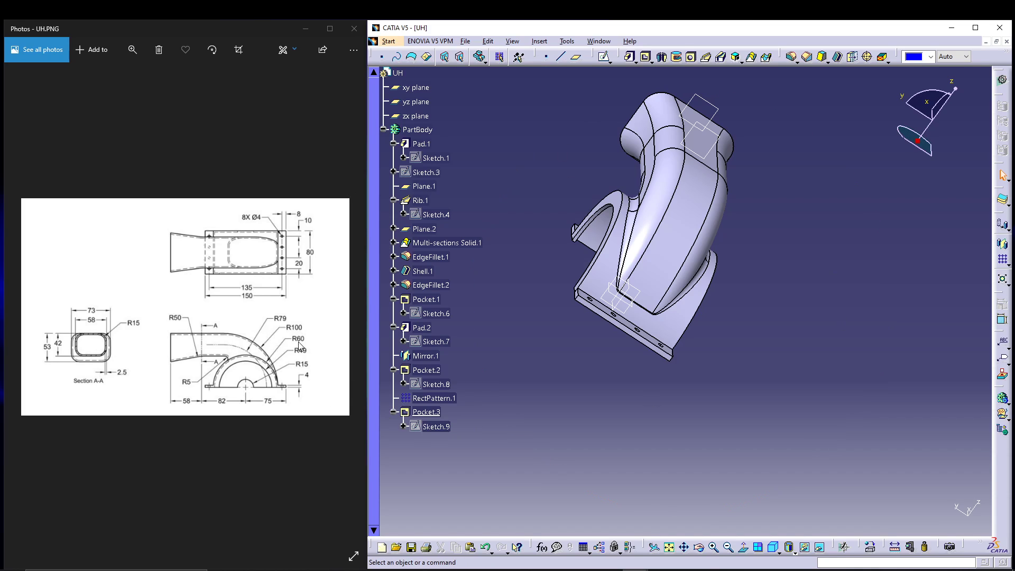
middle_drag(734, 378, 541, 413)
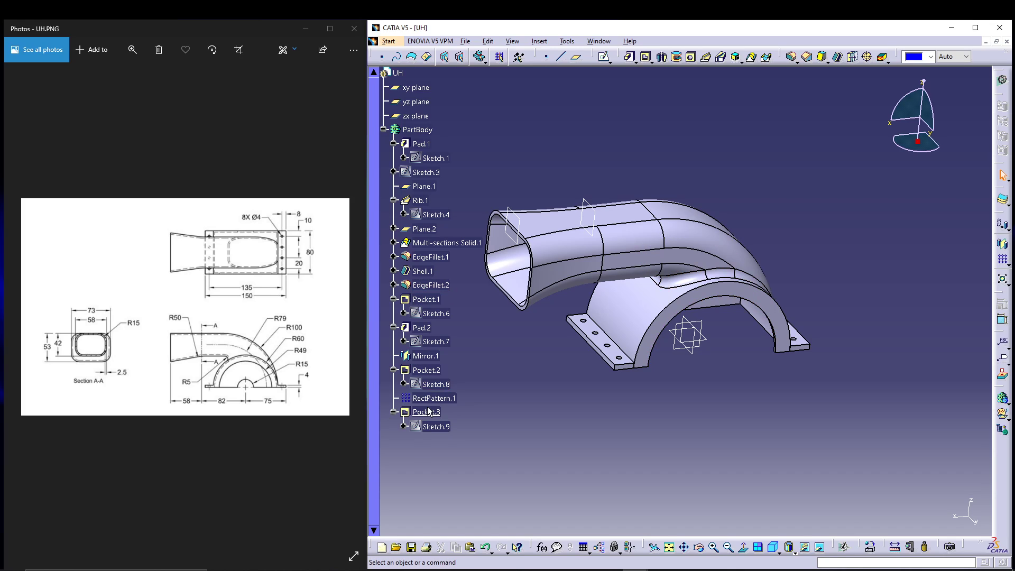
middle_drag(560, 395, 601, 392)
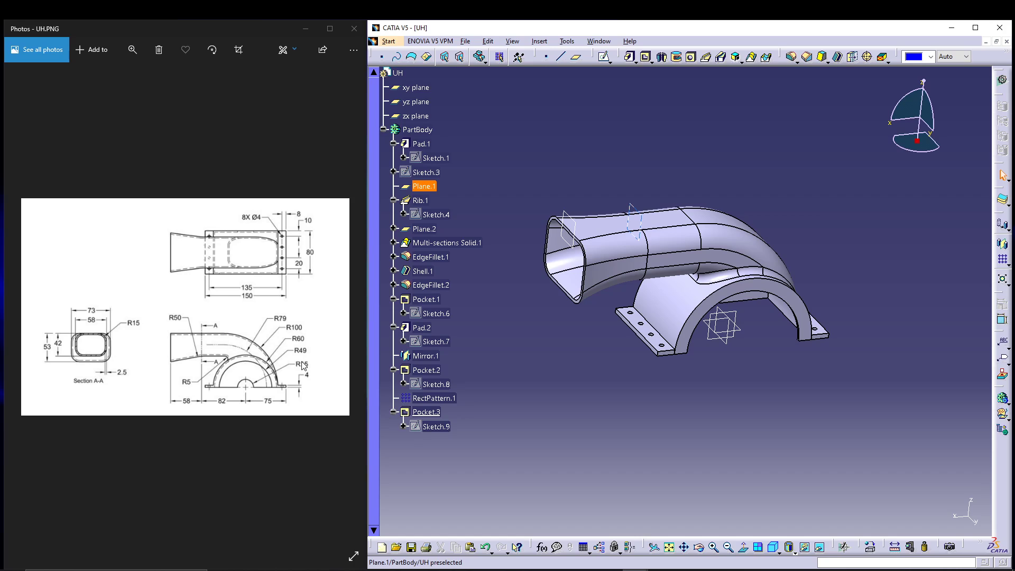
middle_drag(643, 422, 614, 437)
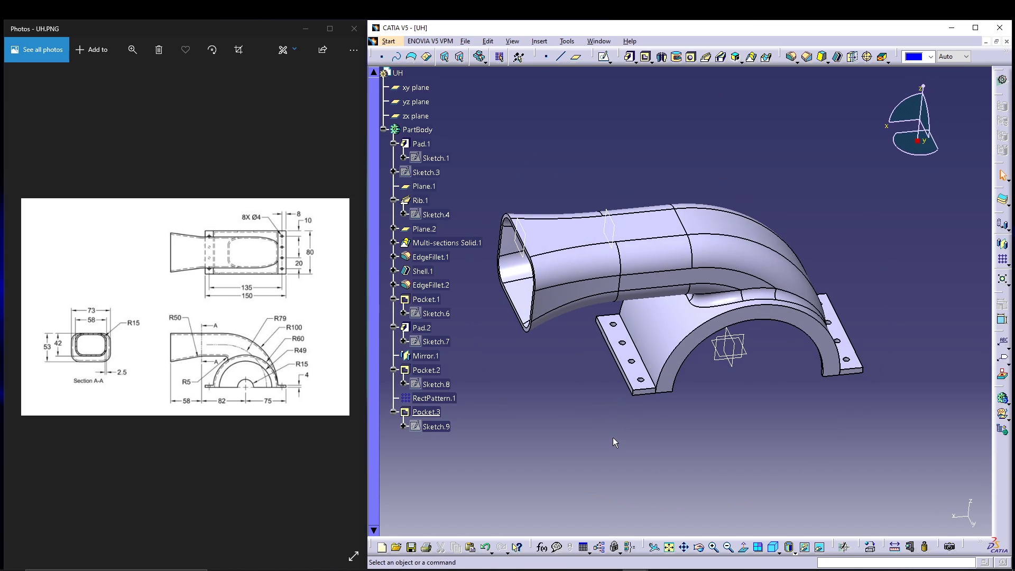